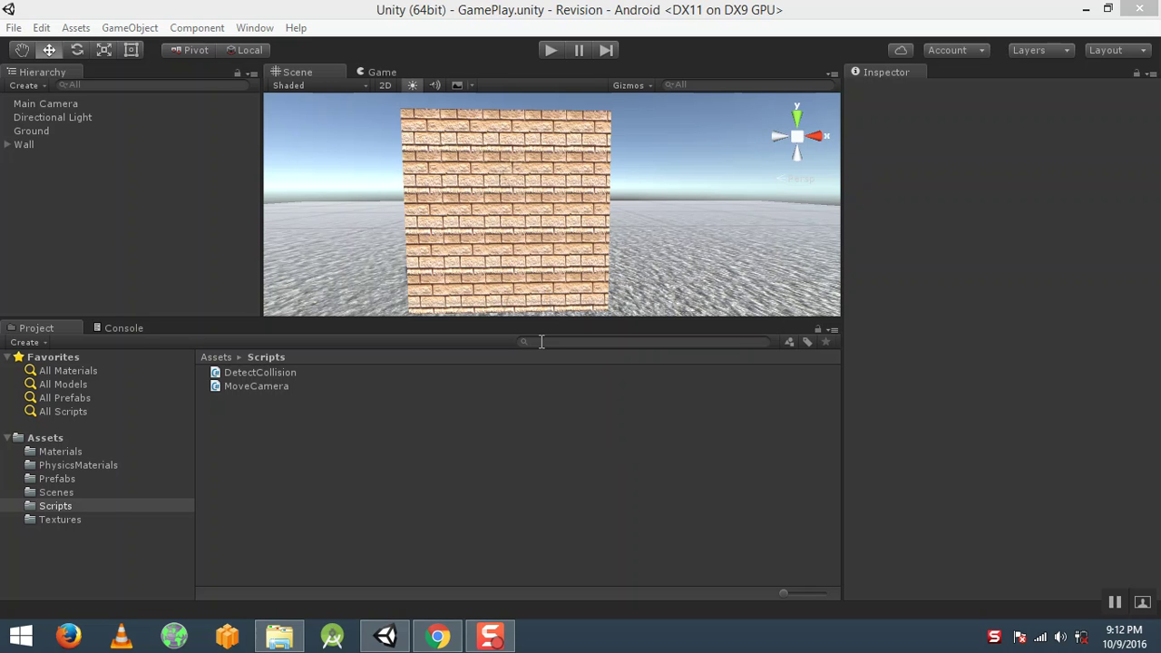
Add a UI Text element via GameObject > UI, then inspect the new Canvas and EventSystem.
{"action": "left_click", "coordinate": [126, 179]}
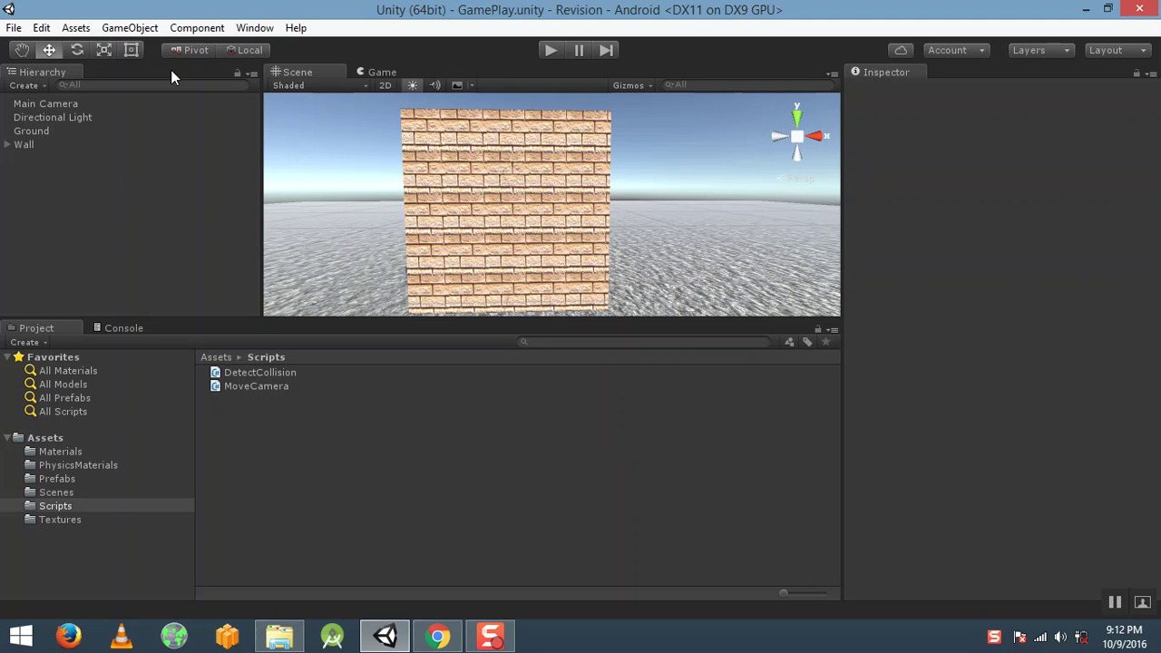
{"action": "left_click", "coordinate": [143, 34]}
{"action": "mouse_move", "coordinate": [218, 159]}
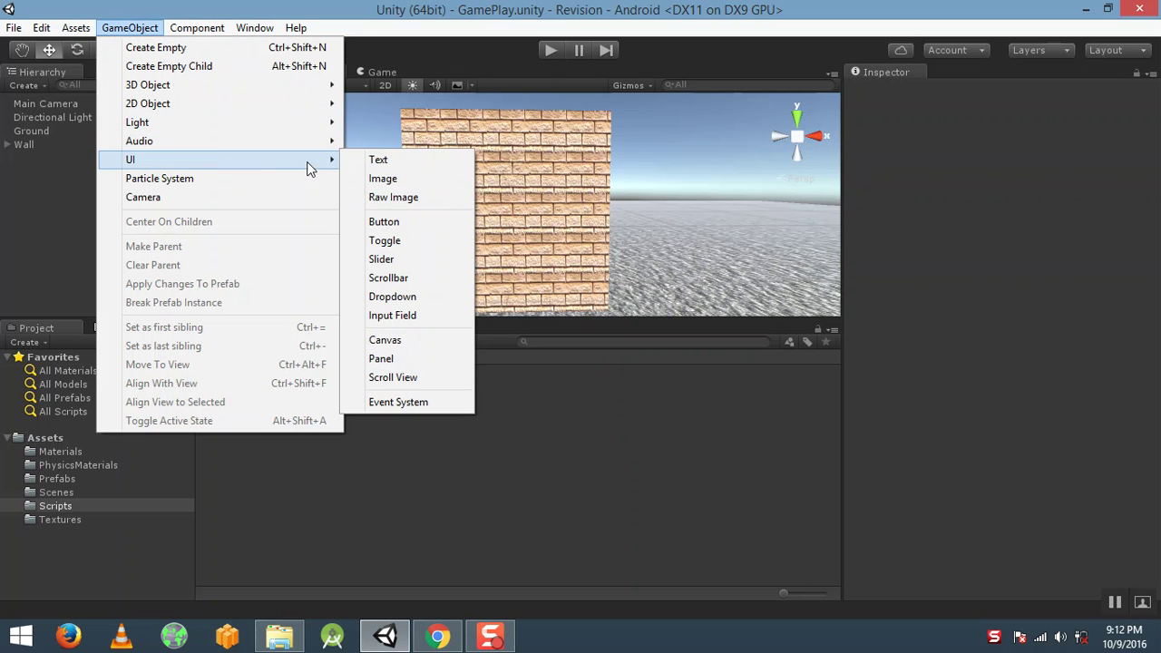
{"action": "left_click", "coordinate": [378, 160]}
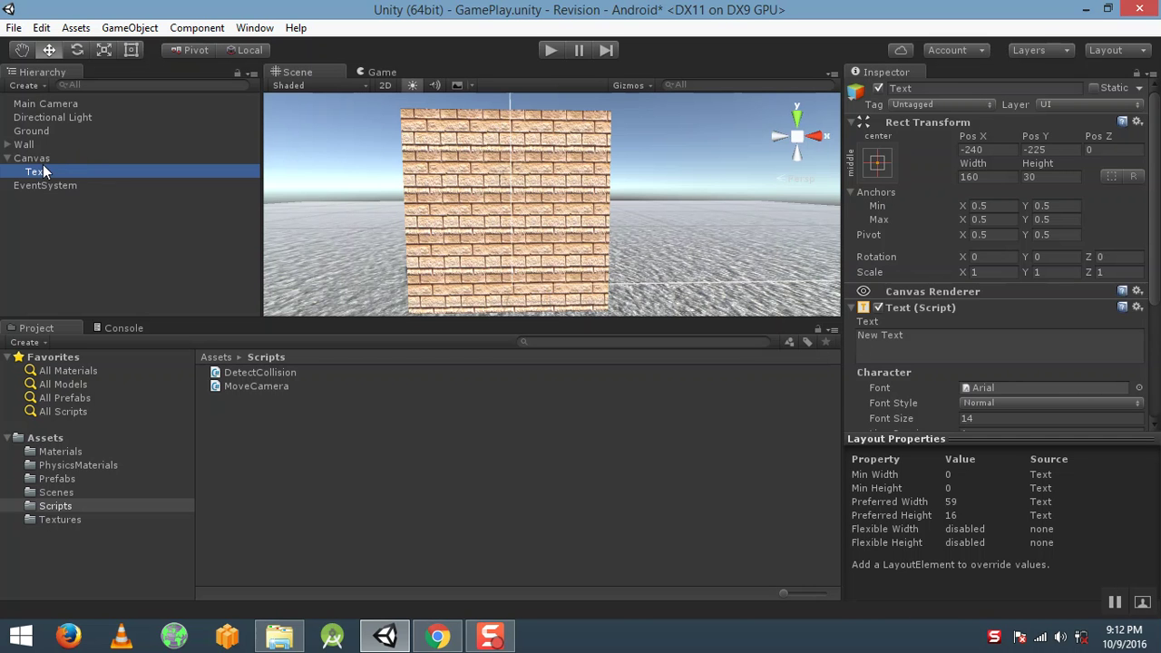
{"action": "left_click", "coordinate": [36, 158]}
{"action": "left_click", "coordinate": [46, 185]}
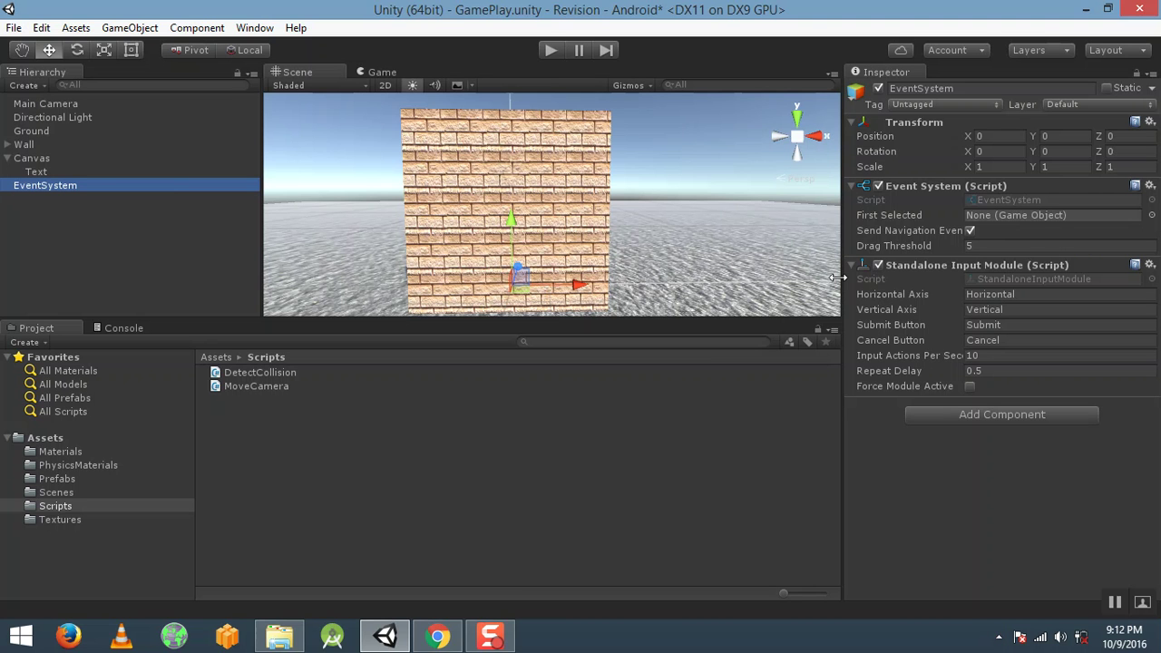
Frame the Canvas in 2D view and set its Canvas Scaler to Scale With Screen Size at 800×600.
{"action": "double_click", "coordinate": [88, 159]}
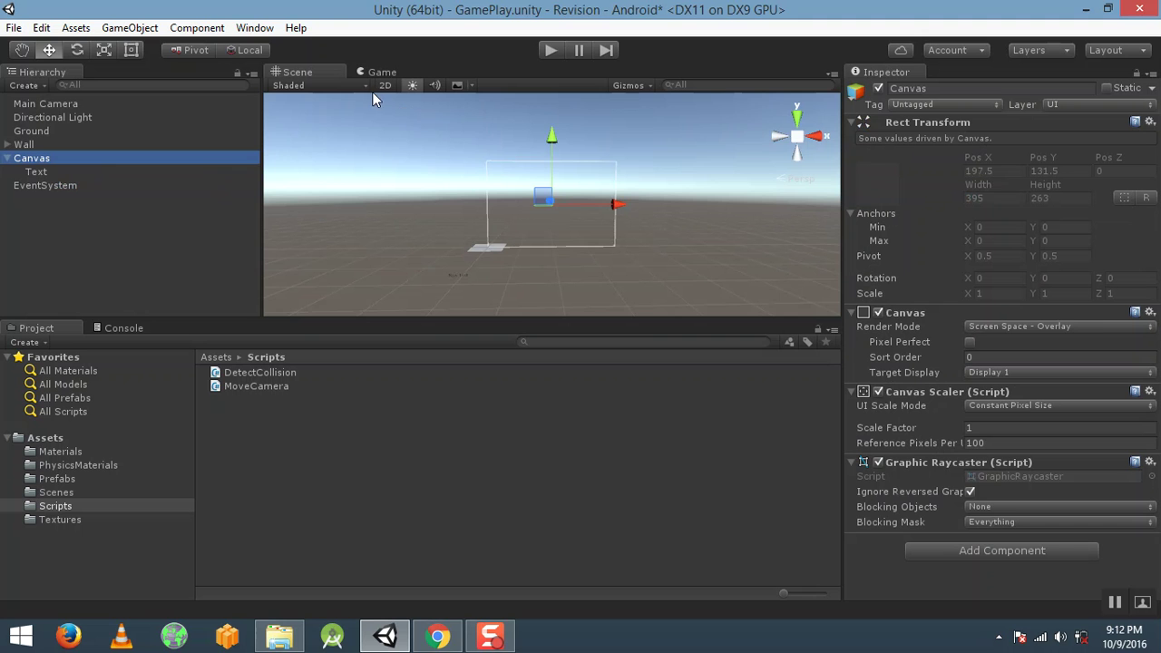
{"action": "left_click", "coordinate": [387, 85]}
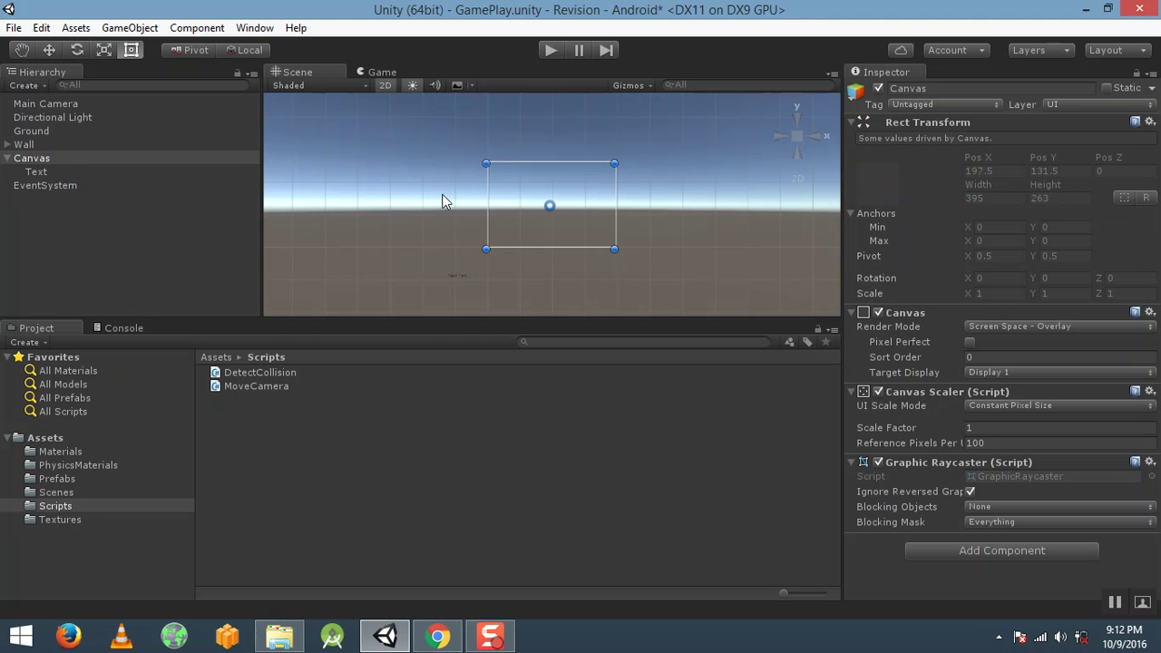
{"action": "scroll", "coordinate": [438, 208], "scroll_direction": "up", "scroll_amount": 2}
{"action": "scroll", "coordinate": [545, 207], "scroll_direction": "up", "scroll_amount": 1}
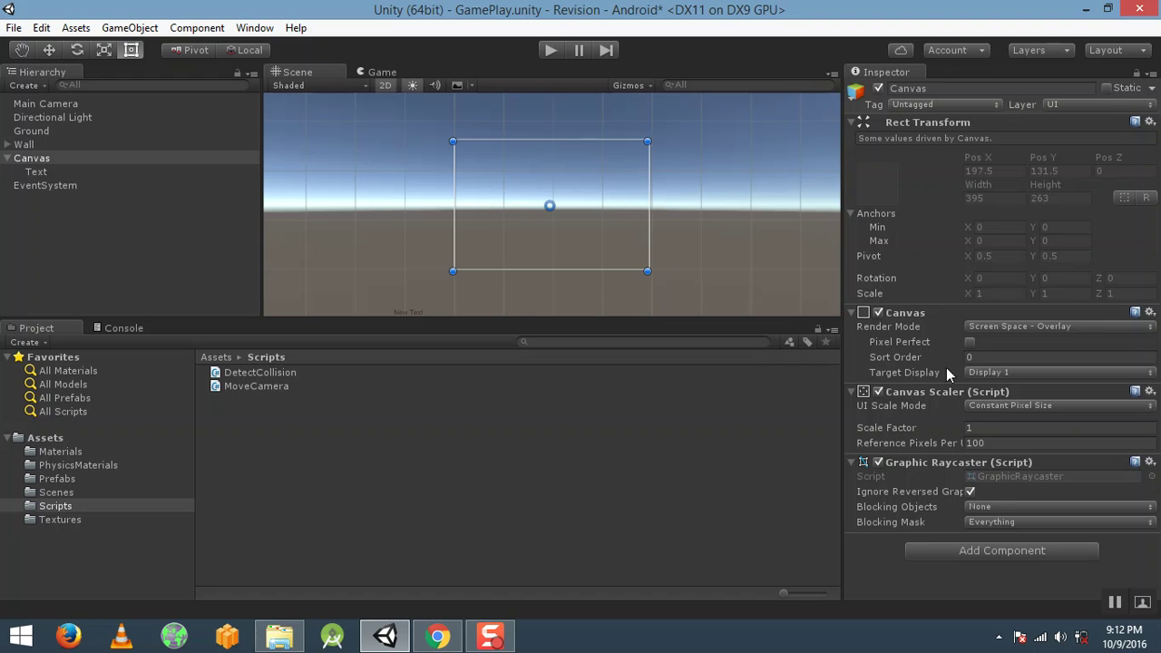
{"action": "left_click", "coordinate": [989, 405]}
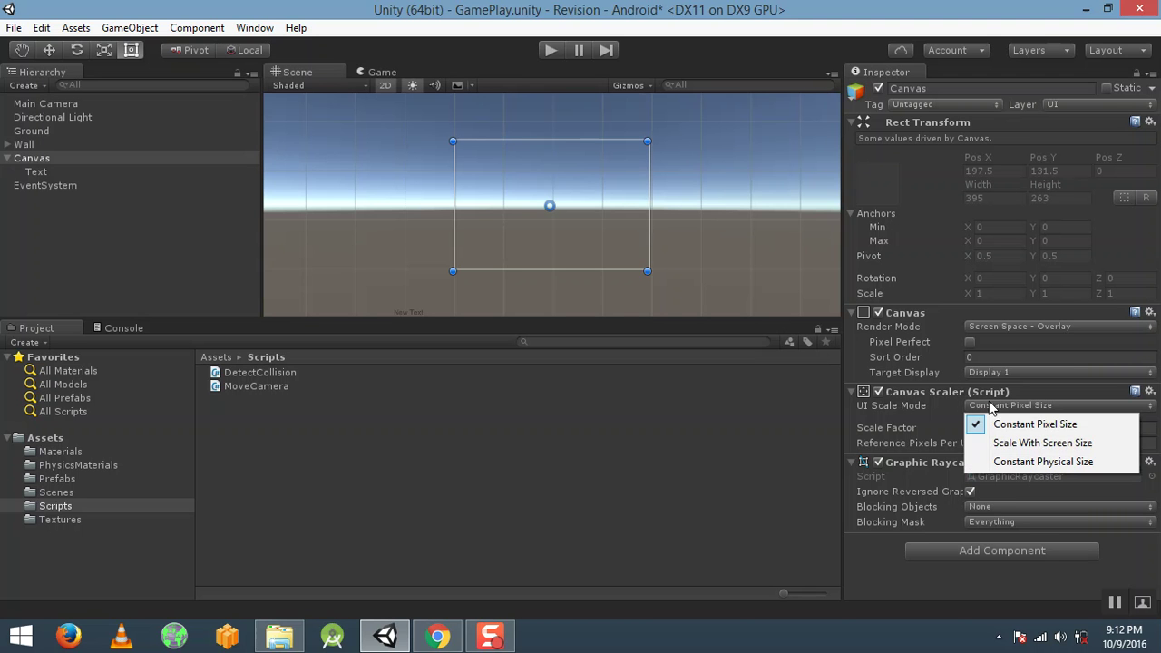
{"action": "left_click", "coordinate": [1011, 442]}
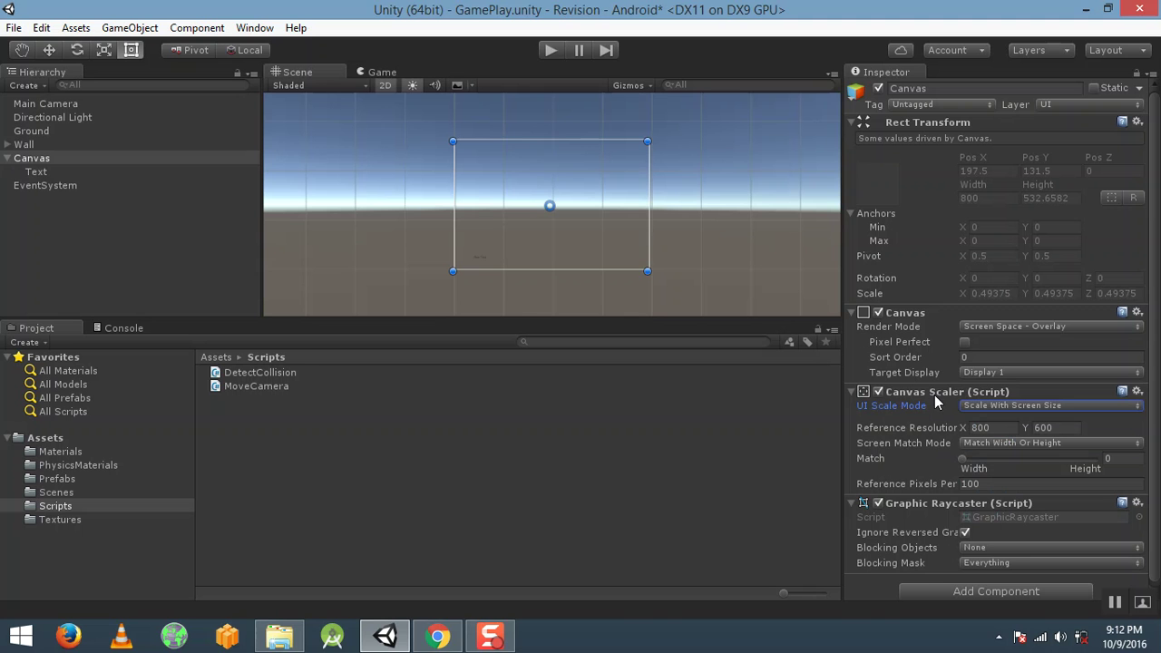
{"action": "left_click", "coordinate": [459, 263]}
{"action": "left_click", "coordinate": [60, 175]}
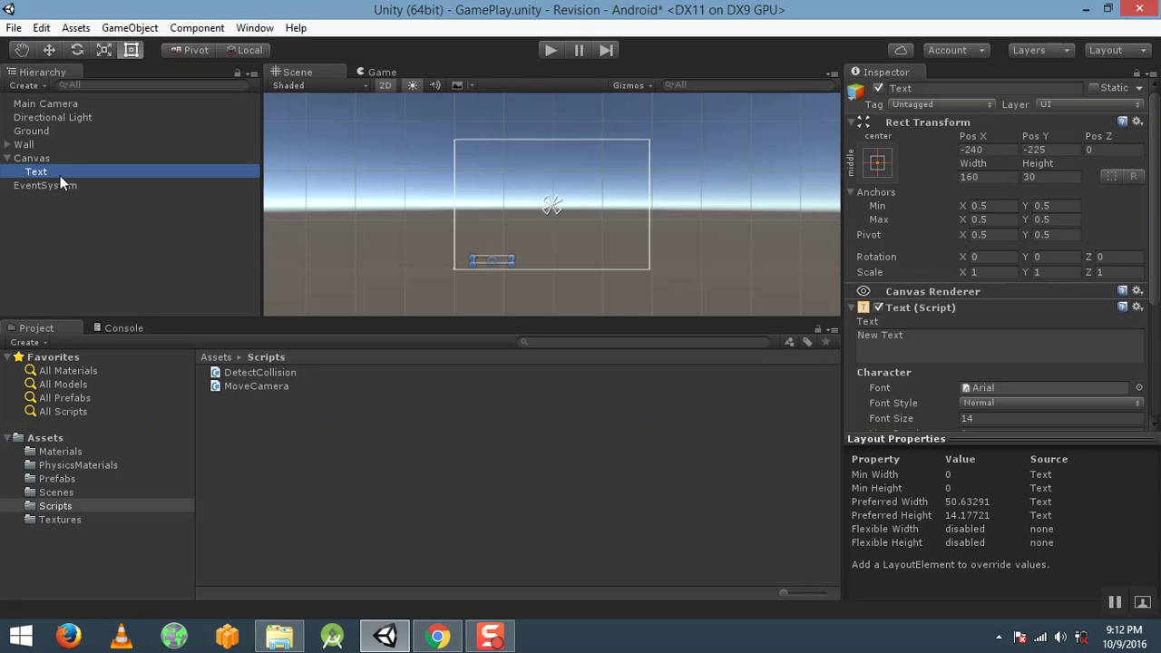
Rename the Text element to Score.
{"action": "left_click", "coordinate": [60, 175]}
{"action": "type", "text": "Sc"}
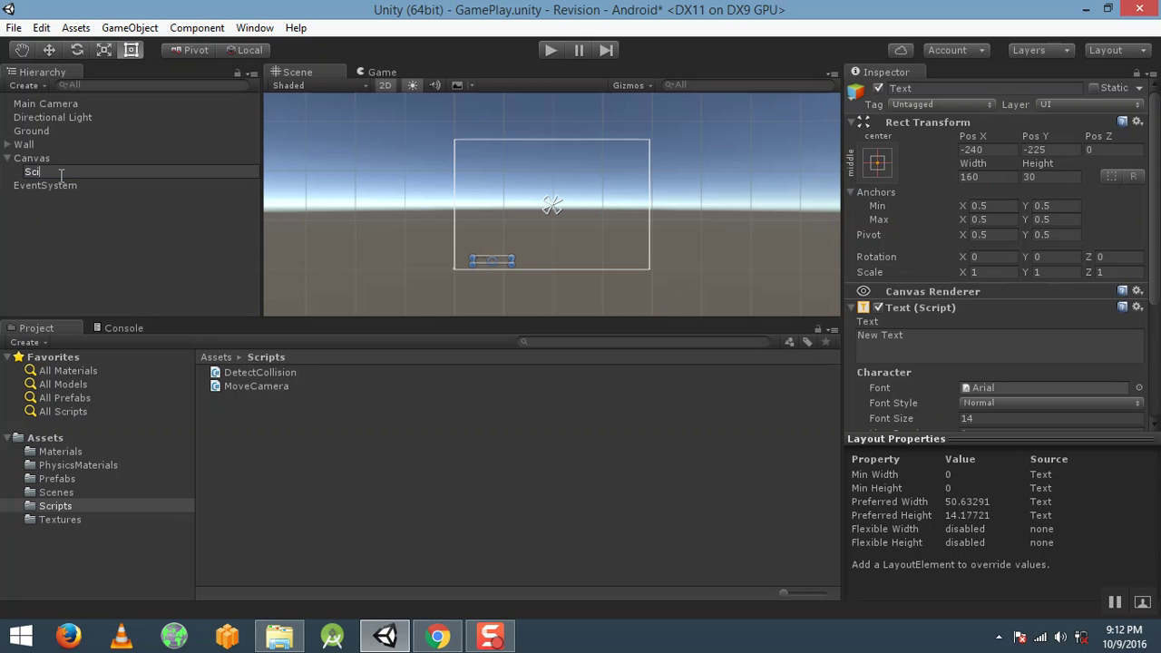
{"action": "type", "text": "ore"}
{"action": "key", "text": "Return"}
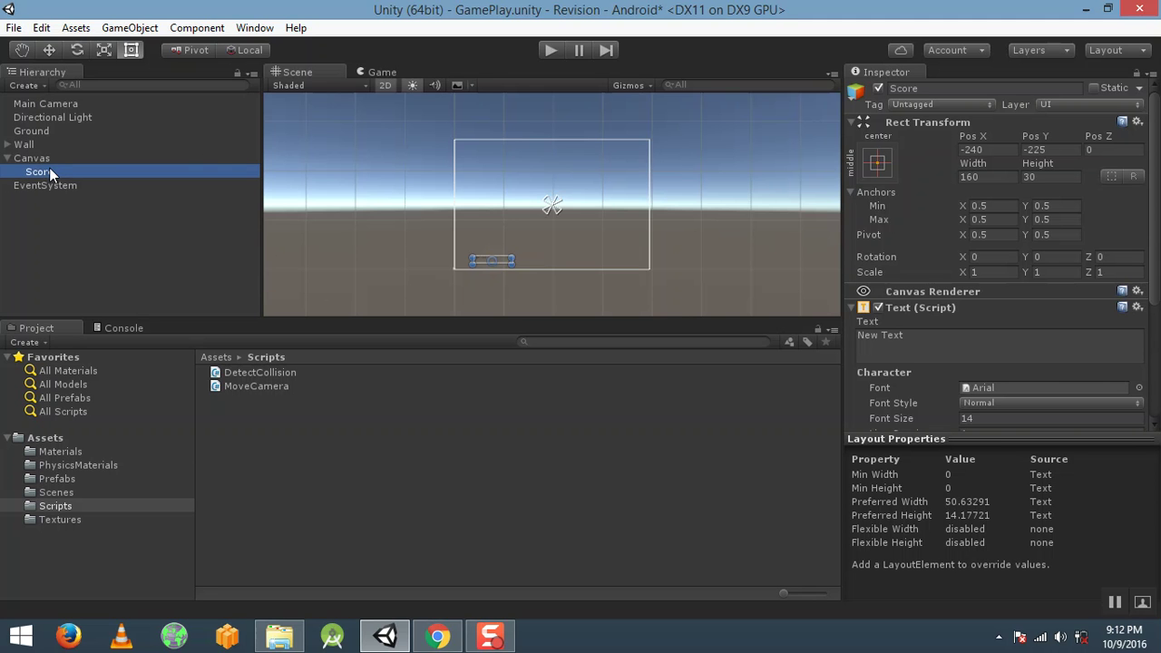
Anchor Score to the top centre of the Canvas and set Pos X to 0.
{"action": "double_click", "coordinate": [51, 172]}
{"action": "scroll", "coordinate": [528, 219], "scroll_direction": "down", "scroll_amount": 3}
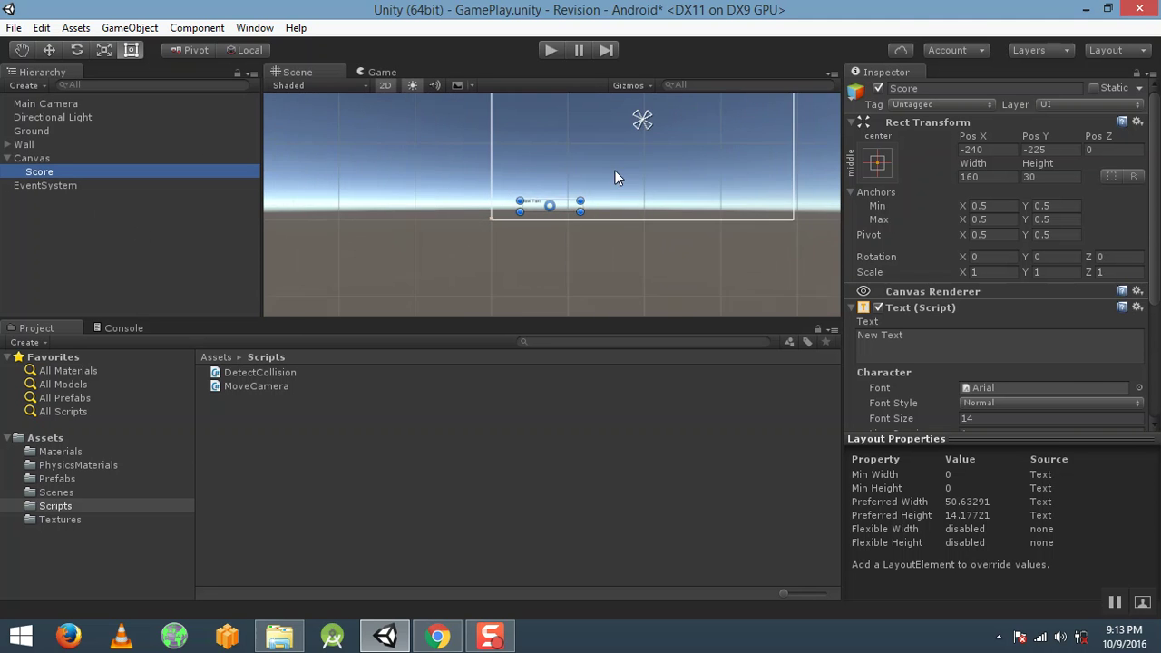
{"action": "middle_click_drag", "start_coordinate": [614, 171], "coordinate": [588, 230]}
{"action": "left_click", "coordinate": [876, 163]}
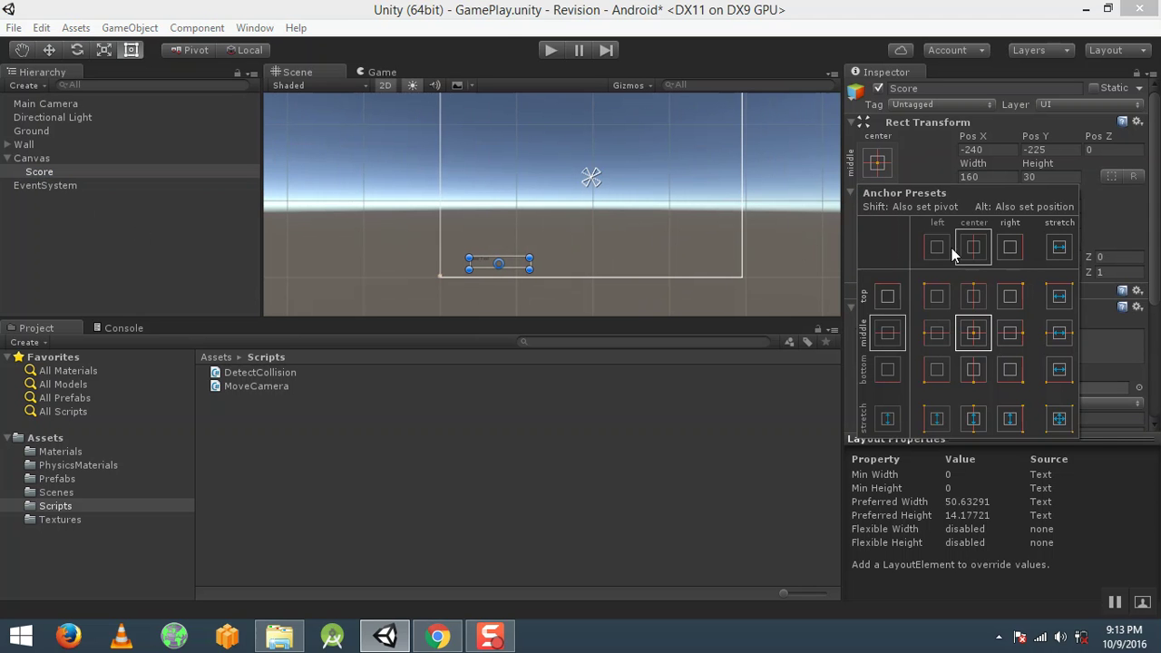
{"action": "left_click", "coordinate": [972, 296]}
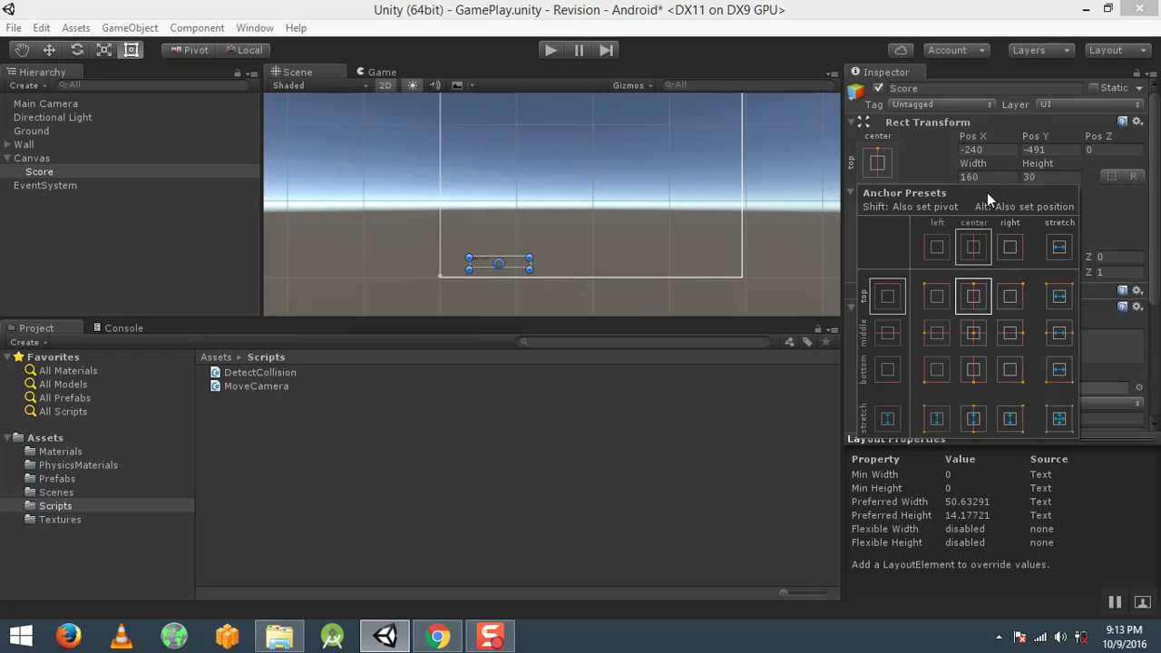
{"action": "left_click", "coordinate": [991, 149]}
{"action": "type", "text": "0"}
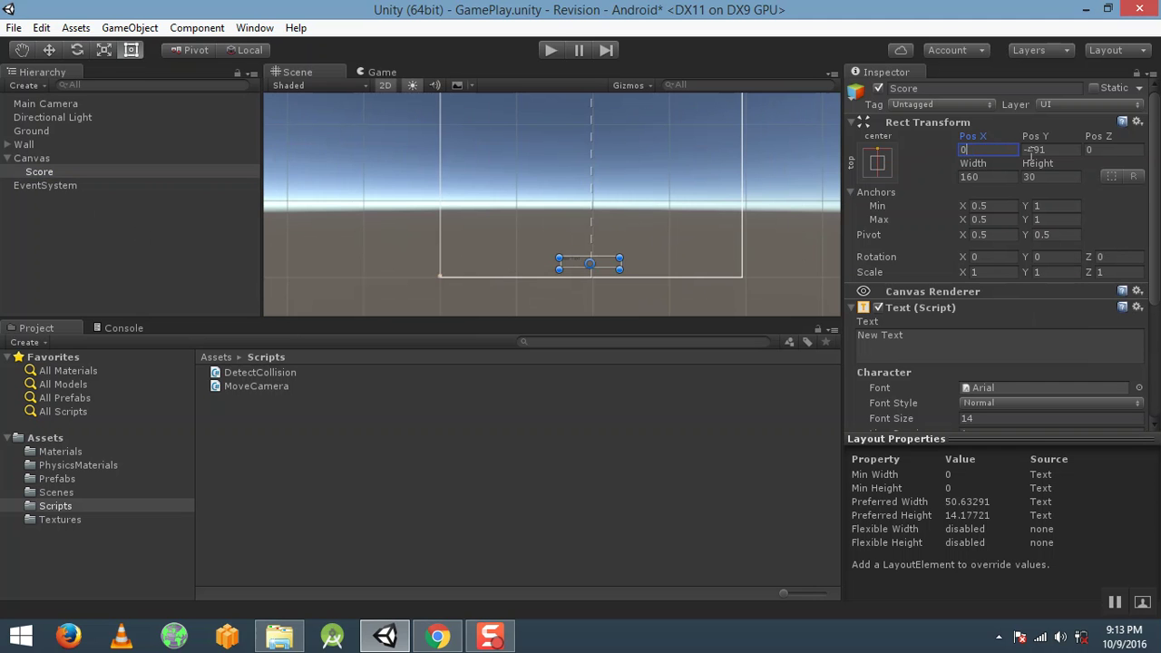
{"action": "key", "text": "Tab"}
Set Score's Pos Y to 0 and enlarge its box to about 169 by 63.
{"action": "type", "text": "0"}
{"action": "double_click", "coordinate": [49, 170]}
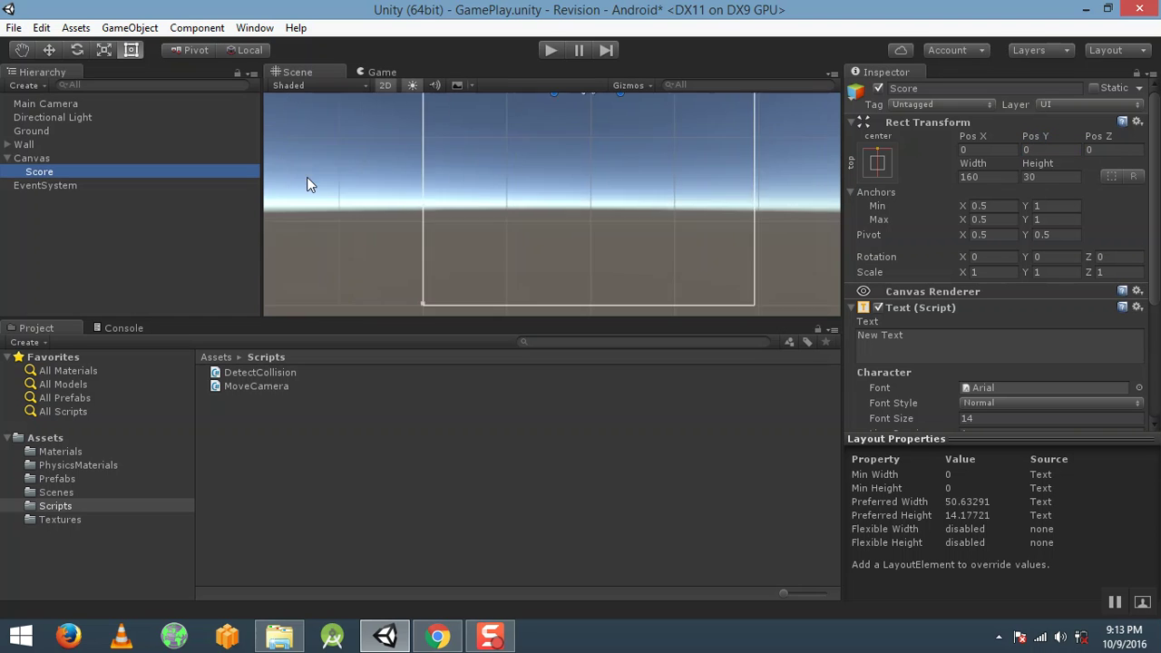
{"action": "scroll", "coordinate": [526, 209], "scroll_direction": "down", "scroll_amount": 1}
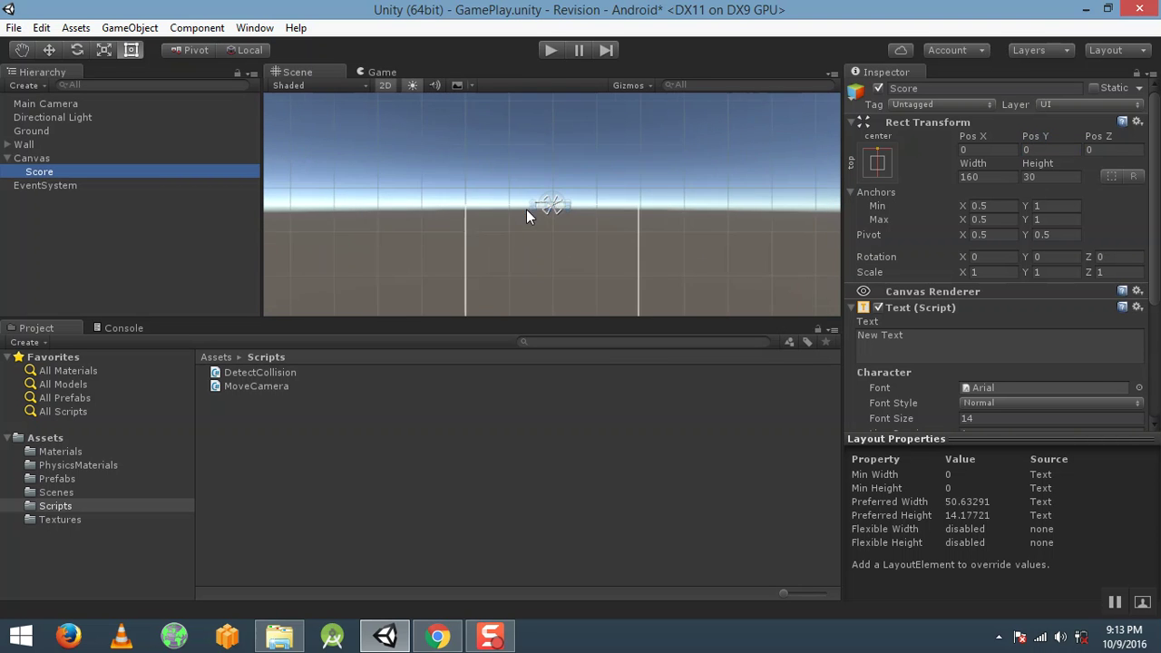
{"action": "scroll", "coordinate": [571, 241], "scroll_direction": "down", "scroll_amount": 1}
{"action": "scroll", "coordinate": [573, 243], "scroll_direction": "up", "scroll_amount": 2}
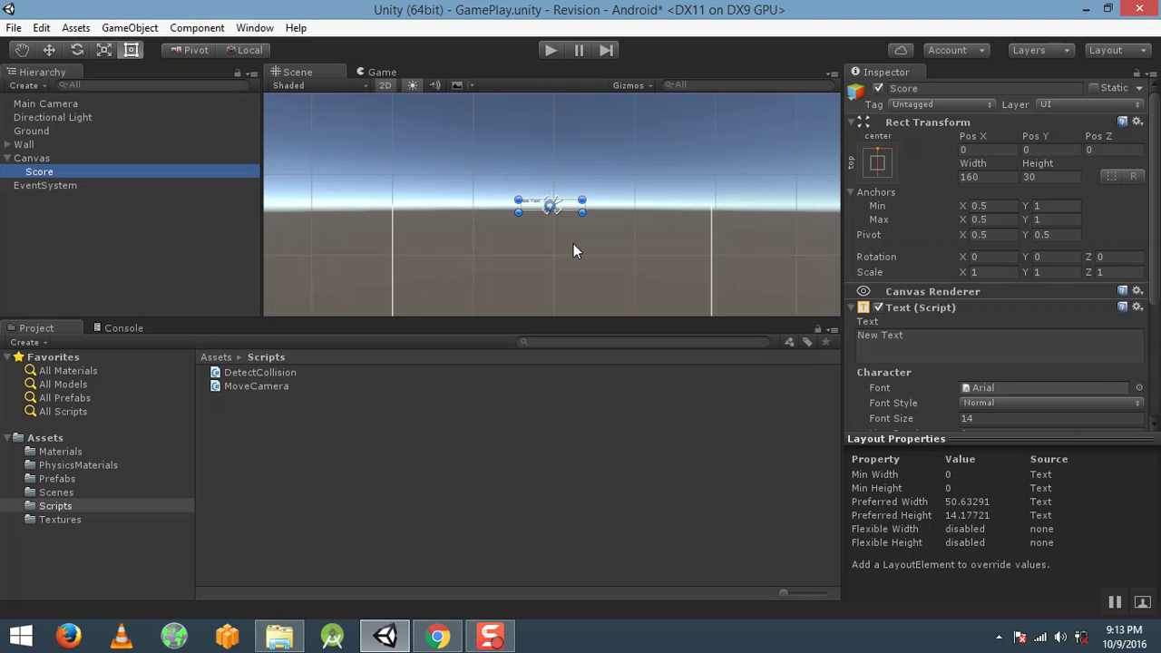
{"action": "mouse_move", "coordinate": [504, 208]}
{"action": "left_mouse_down"}
{"action": "mouse_move", "coordinate": [502, 238]}
{"action": "mouse_move", "coordinate": [520, 251]}
{"action": "left_mouse_up"}
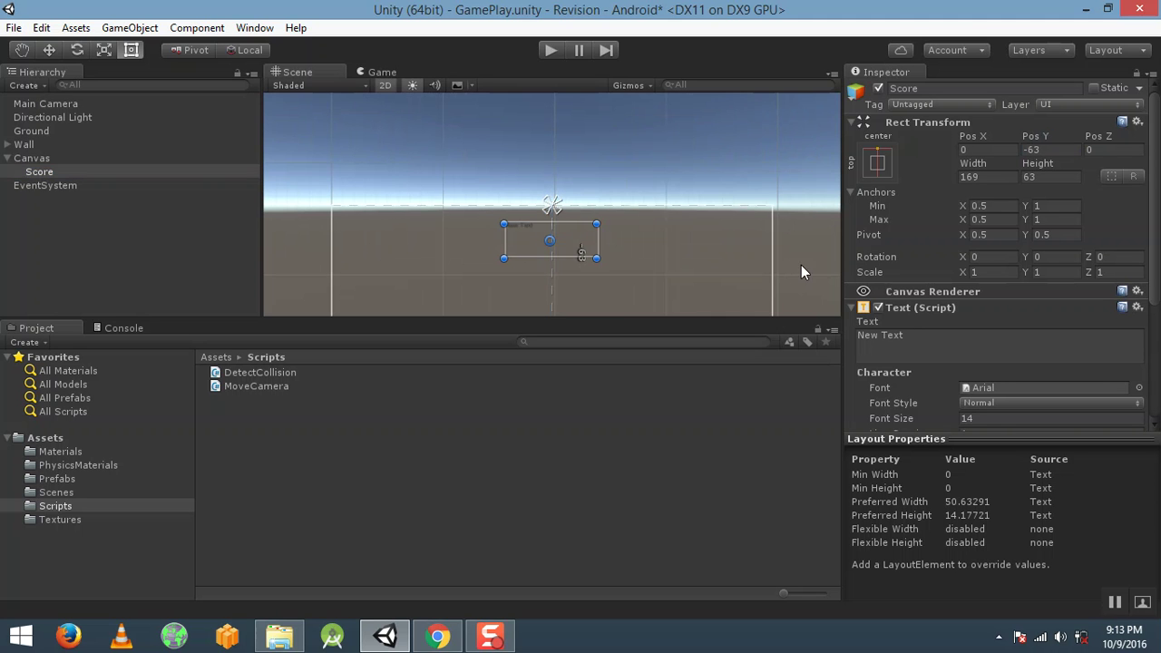
Centre Score's text horizontally and enable Best Fit, sizing between 10 and 40.
{"action": "scroll", "coordinate": [930, 332], "scroll_direction": "down", "scroll_amount": 2}
{"action": "scroll", "coordinate": [930, 329], "scroll_direction": "down", "scroll_amount": 1}
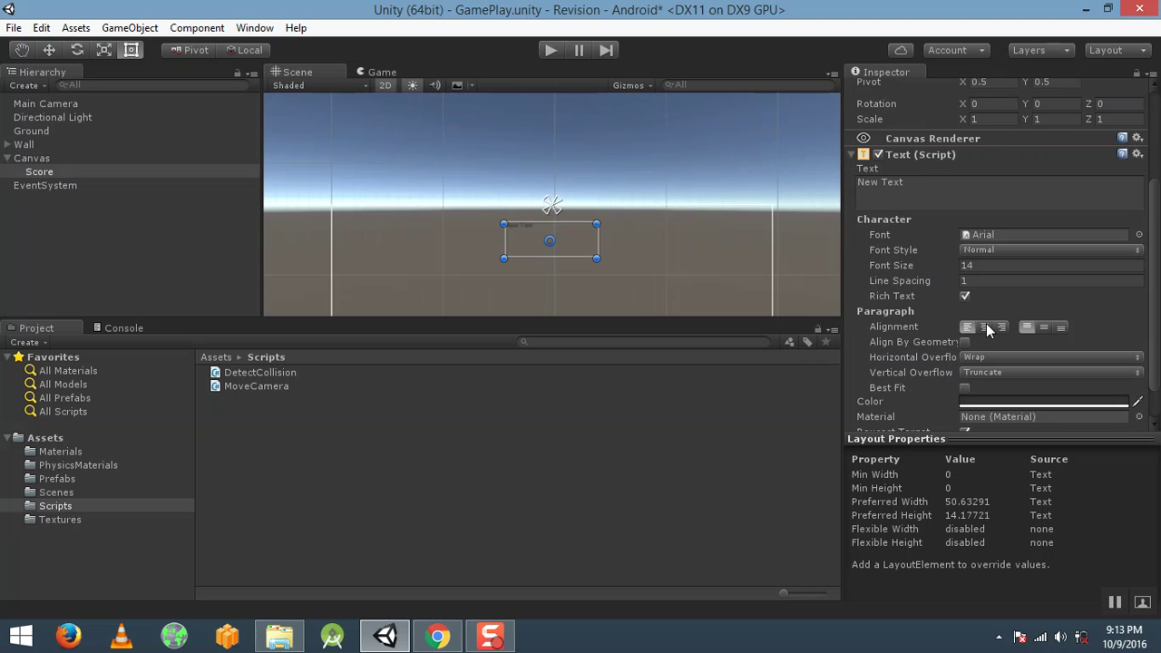
{"action": "left_click", "coordinate": [985, 326]}
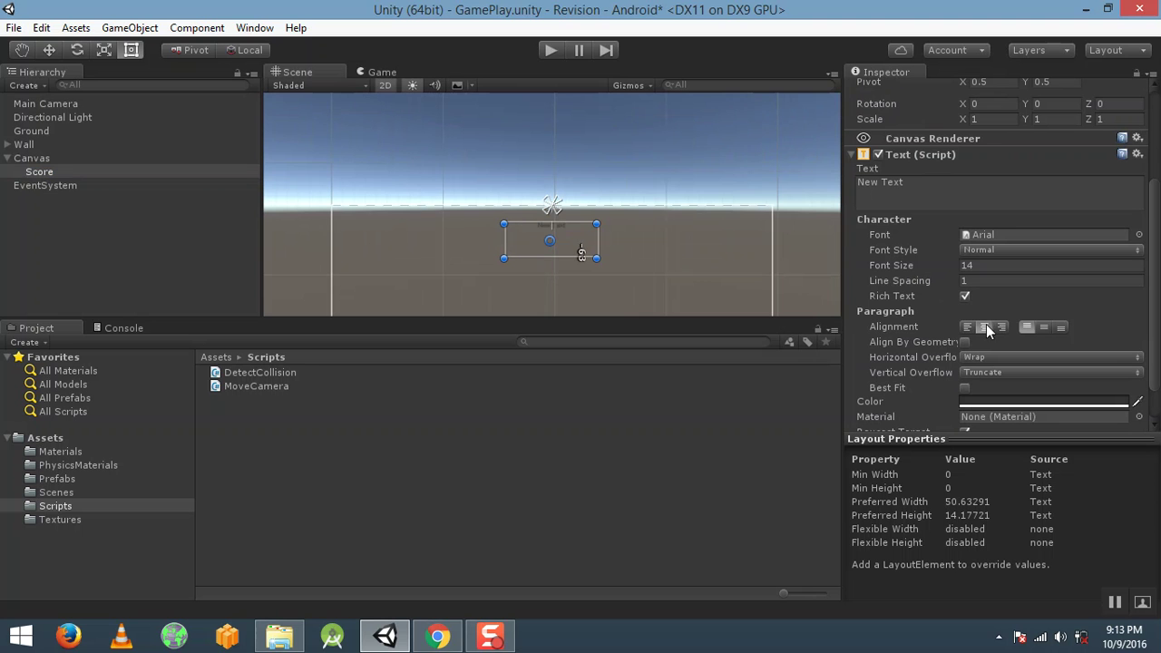
{"action": "left_click", "coordinate": [964, 385]}
{"action": "scroll", "coordinate": [631, 277], "scroll_direction": "down", "scroll_amount": 1}
{"action": "scroll", "coordinate": [630, 275], "scroll_direction": "down", "scroll_amount": 2}
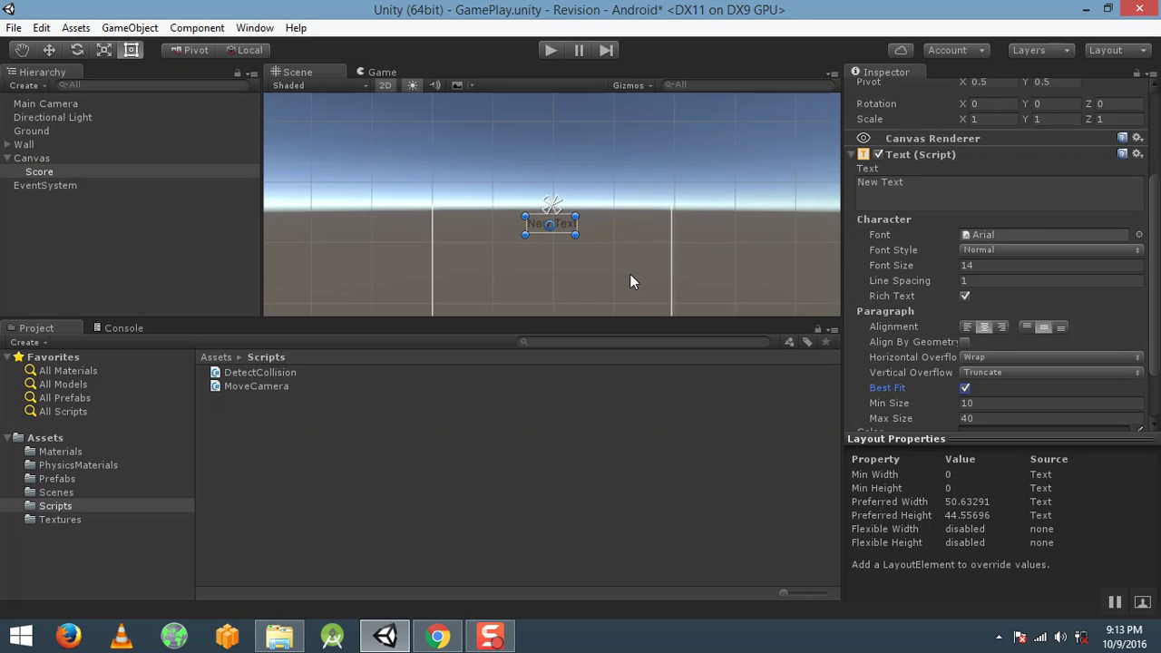
{"action": "scroll", "coordinate": [635, 278], "scroll_direction": "down", "scroll_amount": 1}
{"action": "scroll", "coordinate": [668, 266], "scroll_direction": "down", "scroll_amount": 1}
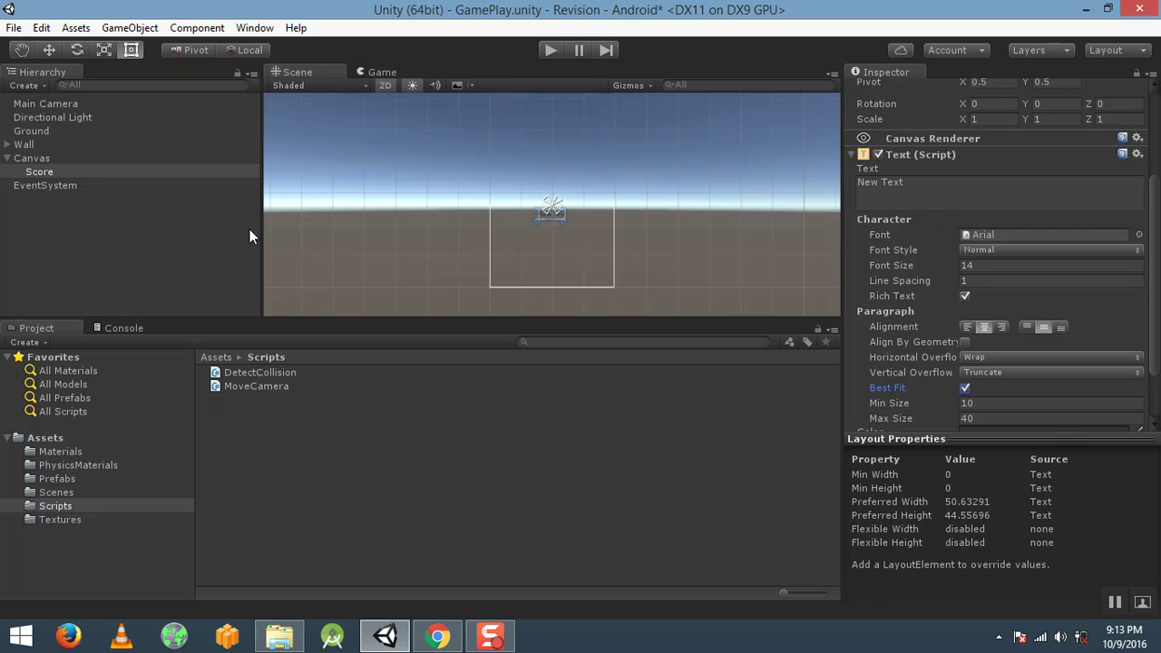
Select the Canvas and check Score's top-centre placement in the Game view.
{"action": "left_click", "coordinate": [41, 159]}
{"action": "middle_click_drag", "start_coordinate": [507, 212], "coordinate": [488, 253]}
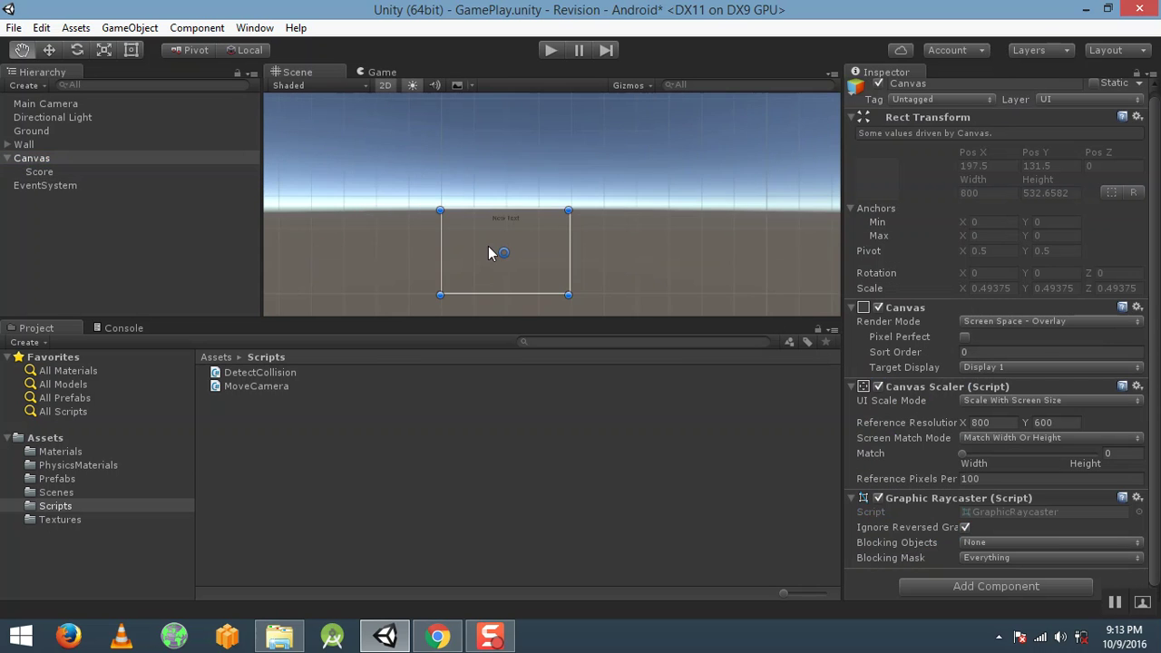
{"action": "key", "text": "t"}
{"action": "scroll", "coordinate": [526, 241], "scroll_direction": "up", "scroll_amount": 2}
{"action": "scroll", "coordinate": [525, 241], "scroll_direction": "down", "scroll_amount": 2}
{"action": "scroll", "coordinate": [526, 242], "scroll_direction": "down", "scroll_amount": 2}
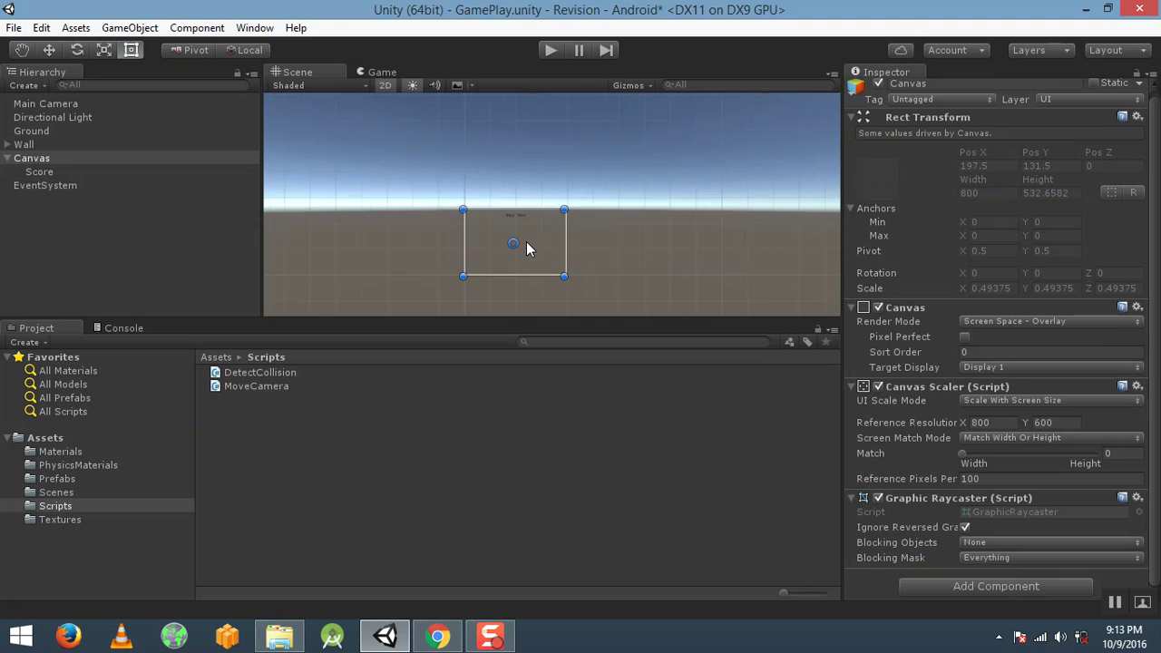
{"action": "left_click", "coordinate": [379, 72]}
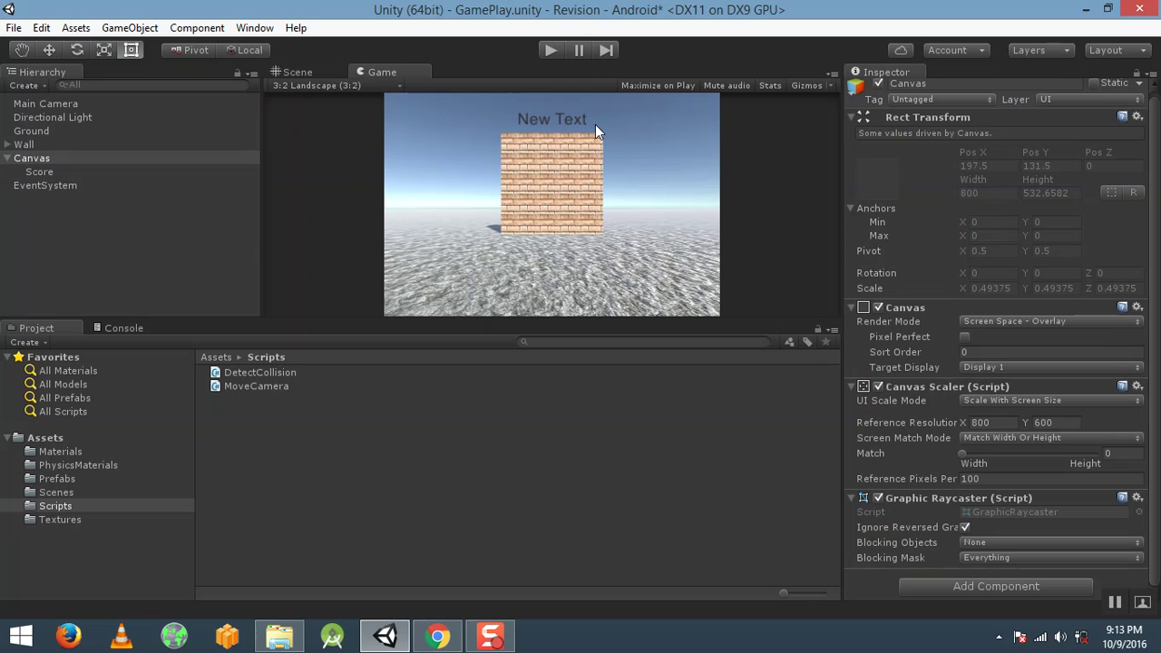
Add a Button inside the Canvas and frame it in the Scene view.
{"action": "right_click", "coordinate": [39, 158]}
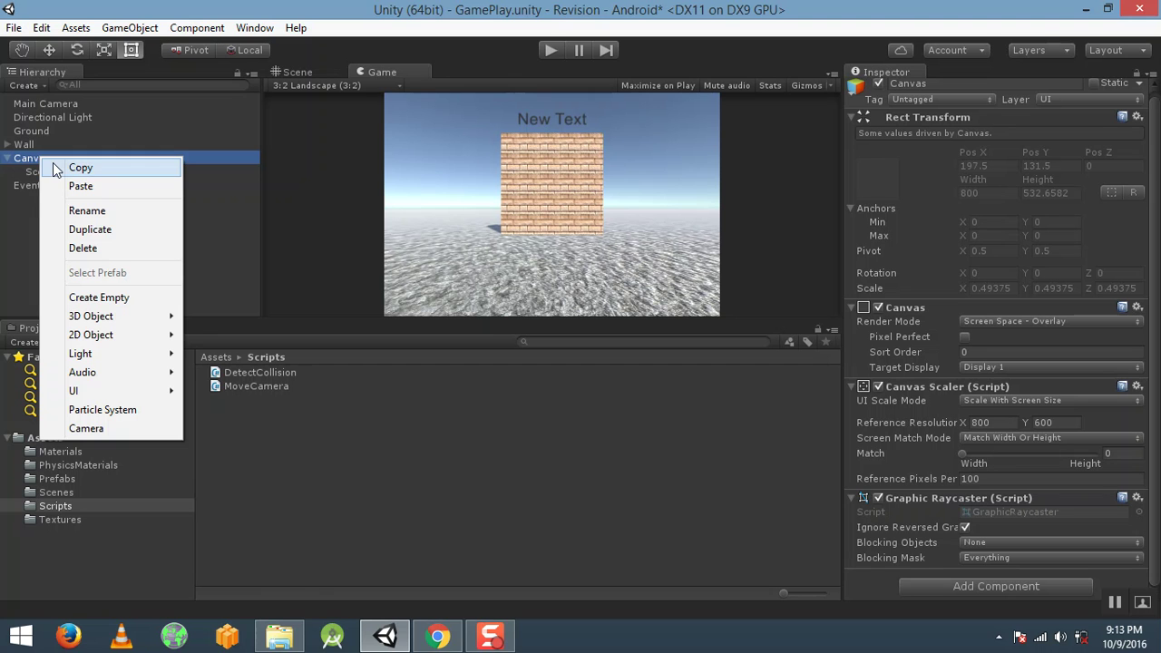
{"action": "mouse_move", "coordinate": [109, 391]}
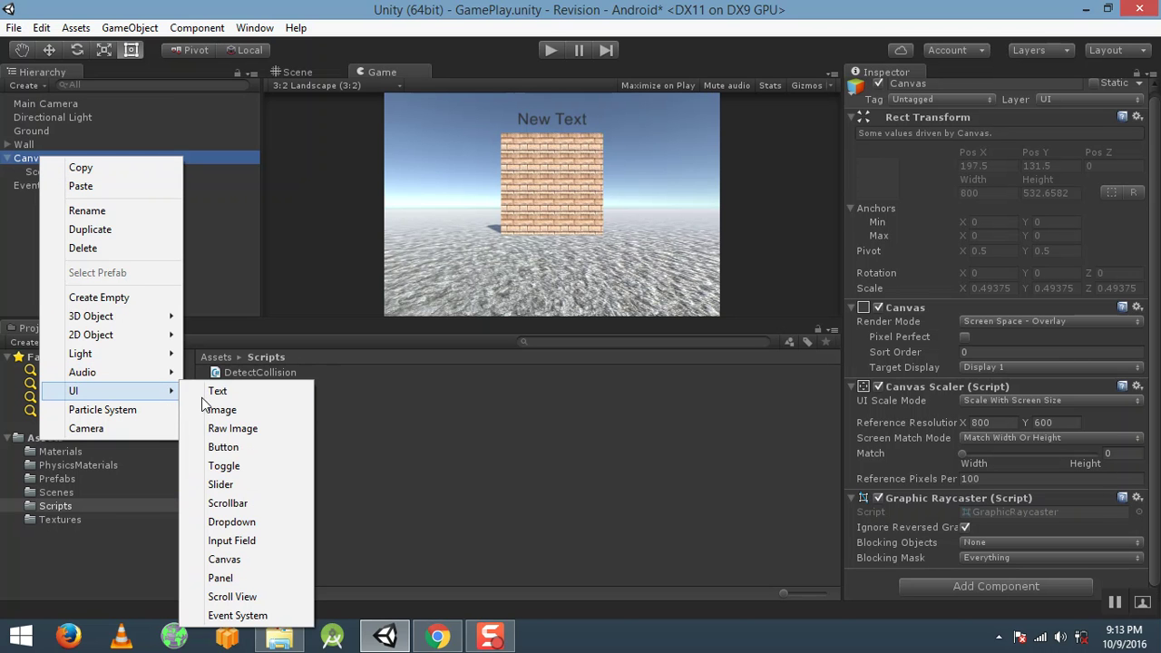
{"action": "left_click", "coordinate": [267, 446]}
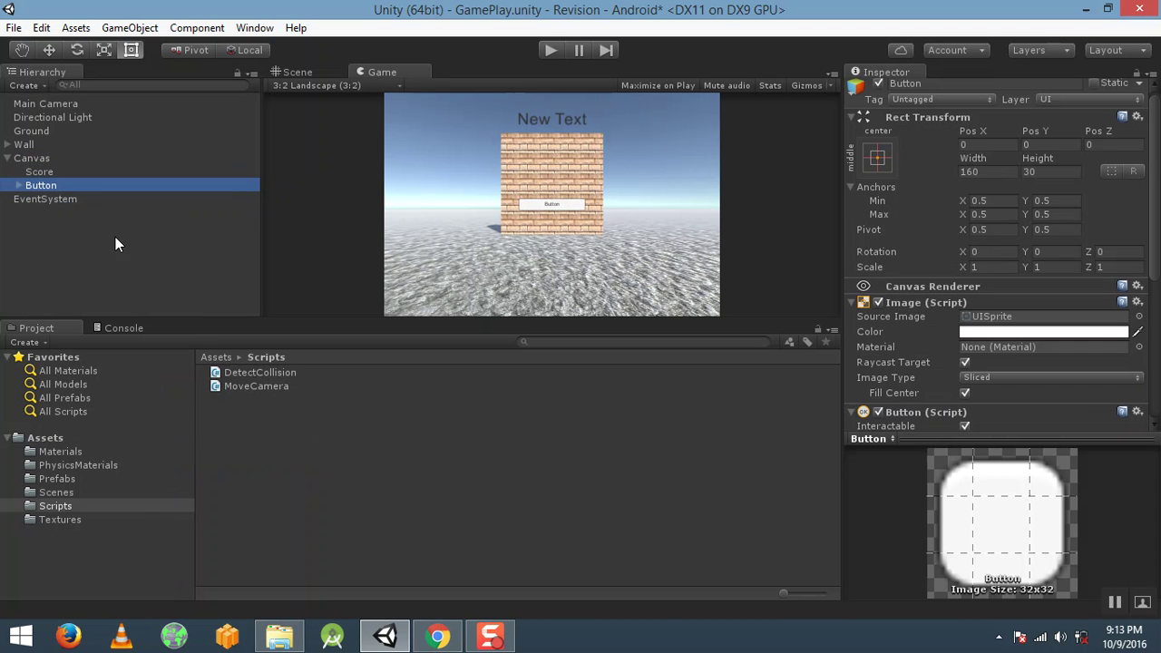
{"action": "left_click", "coordinate": [515, 185]}
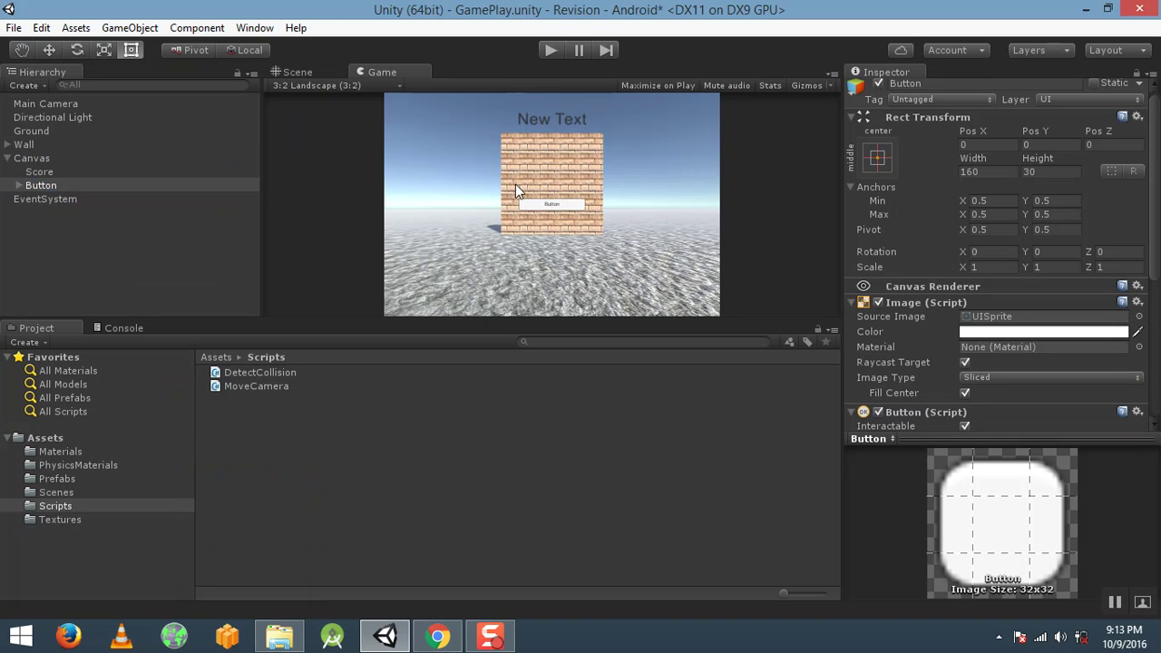
{"action": "left_click", "coordinate": [313, 73]}
{"action": "double_click", "coordinate": [62, 188]}
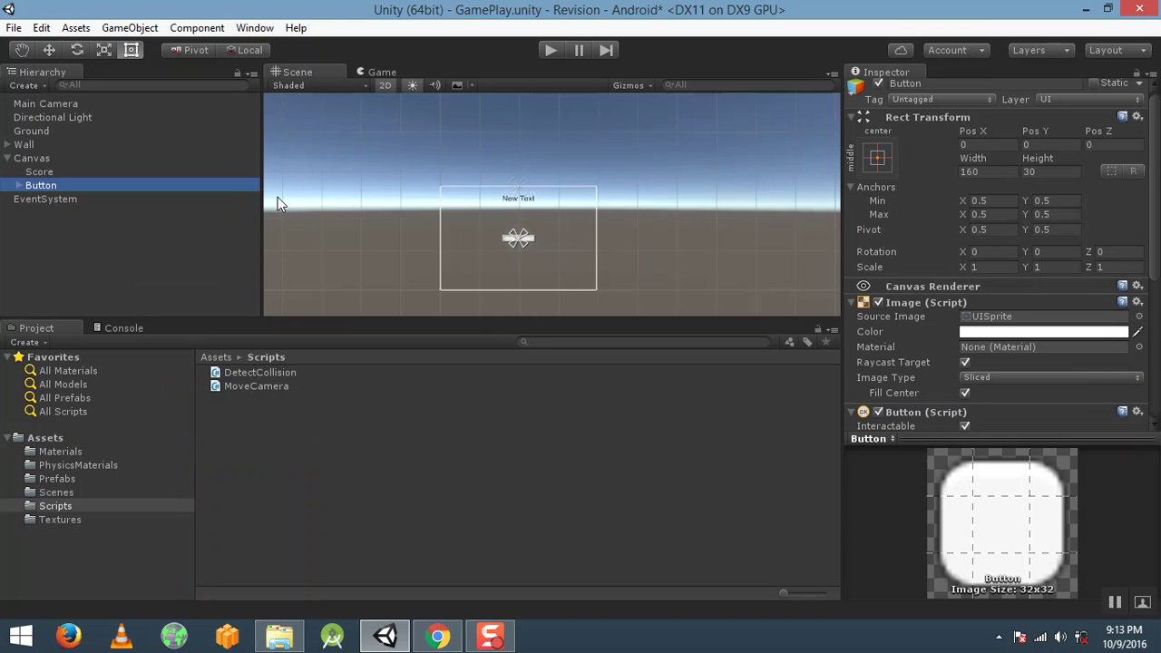
{"action": "scroll", "coordinate": [522, 235], "scroll_direction": "down", "scroll_amount": 3}
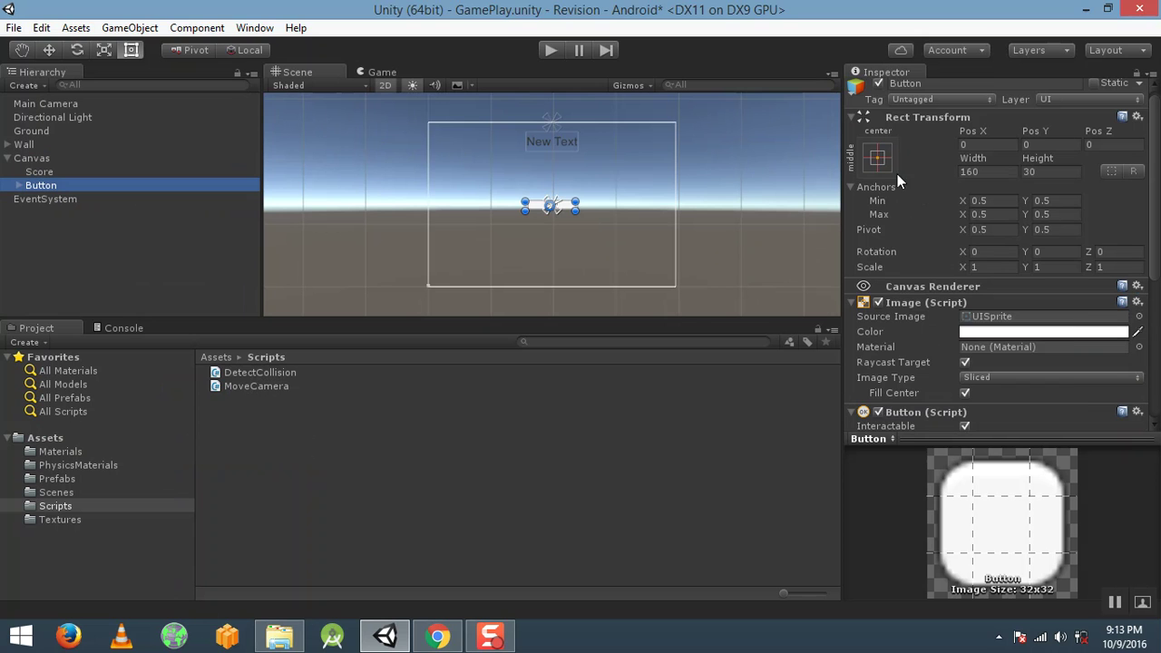
Anchor the button top-right at position 0, 0 and resize it to about 166×60.
{"action": "left_click", "coordinate": [877, 158]}
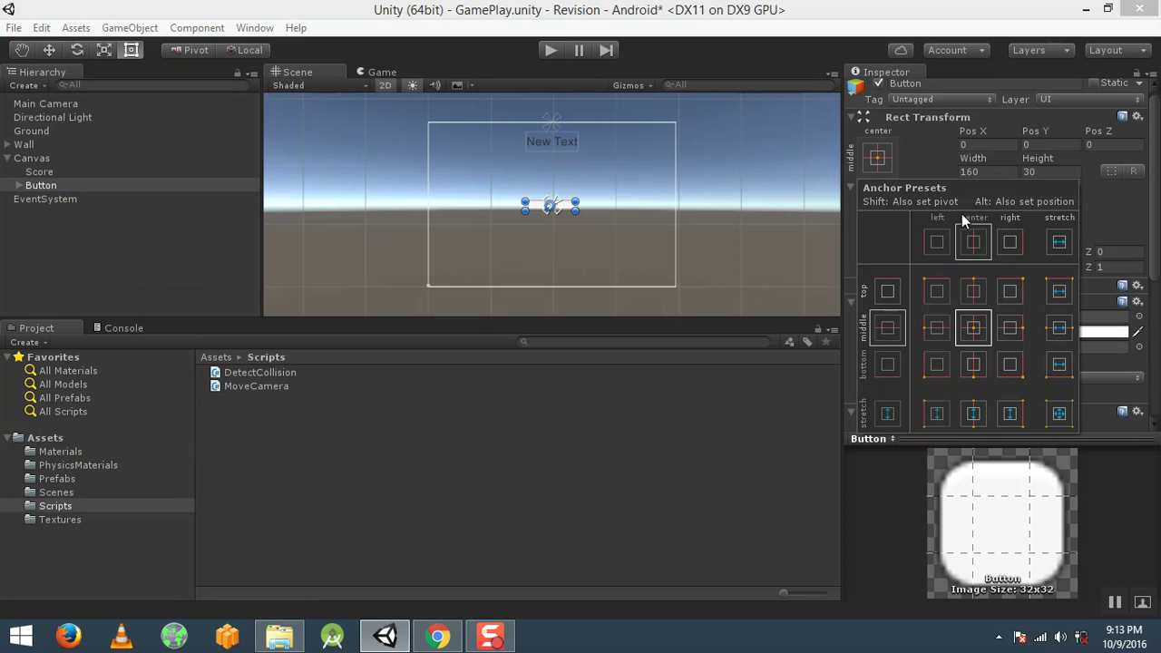
{"action": "left_click", "coordinate": [1014, 292]}
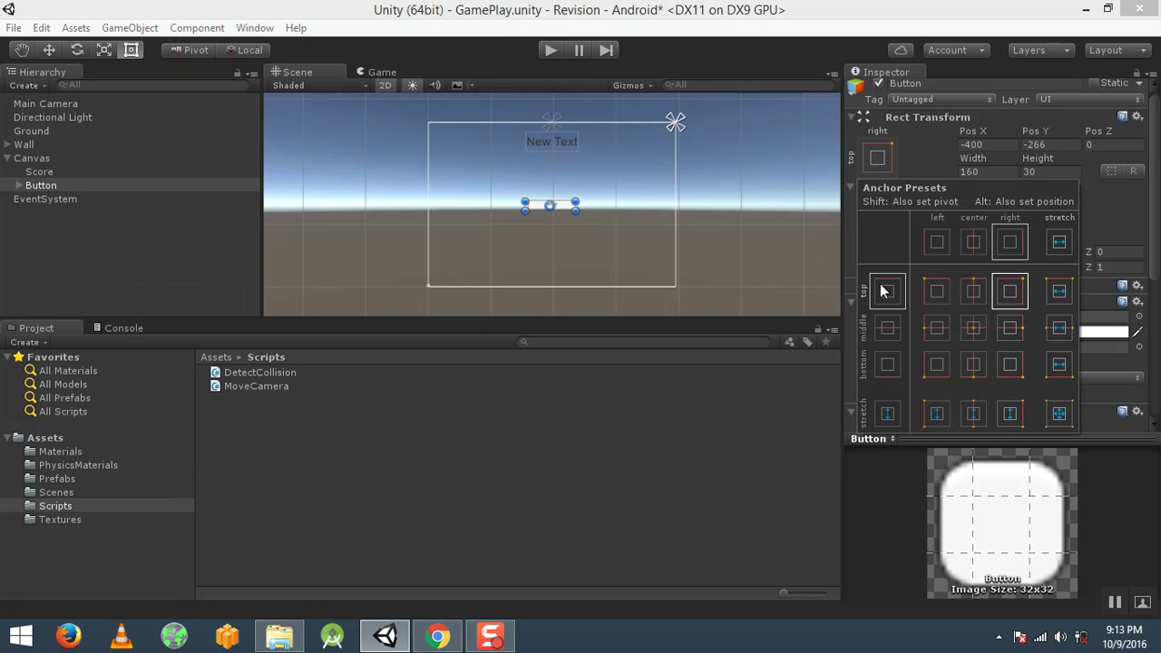
{"action": "left_click", "coordinate": [1002, 147]}
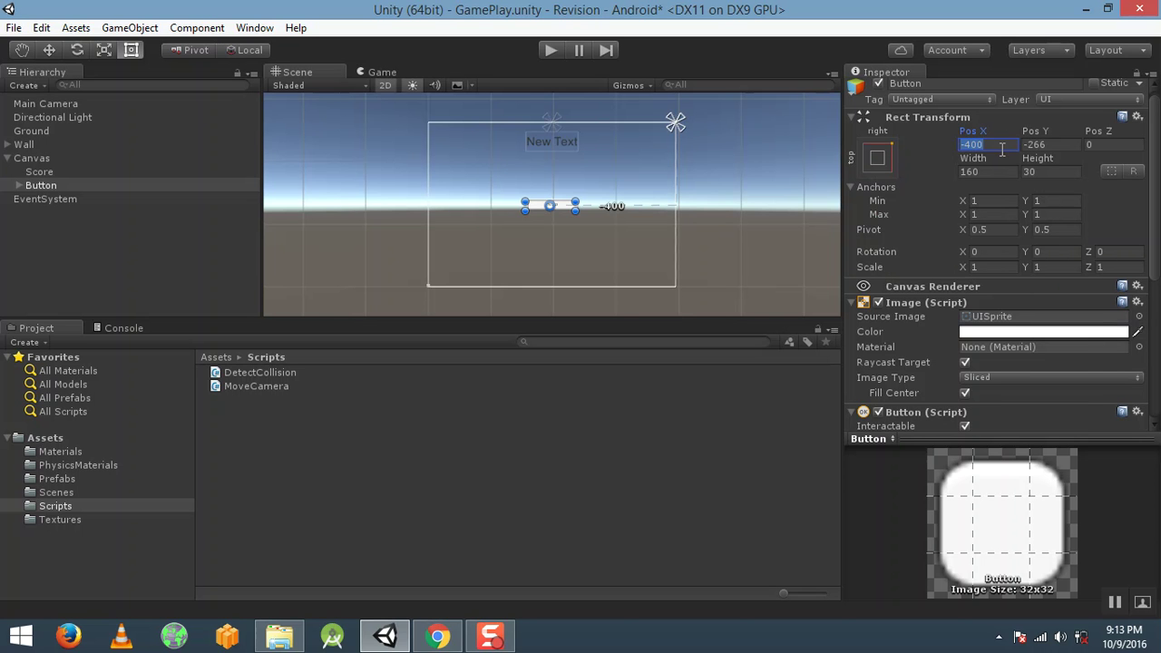
{"action": "type", "text": "0"}
{"action": "key", "text": "Tab"}
{"action": "type", "text": "0"}
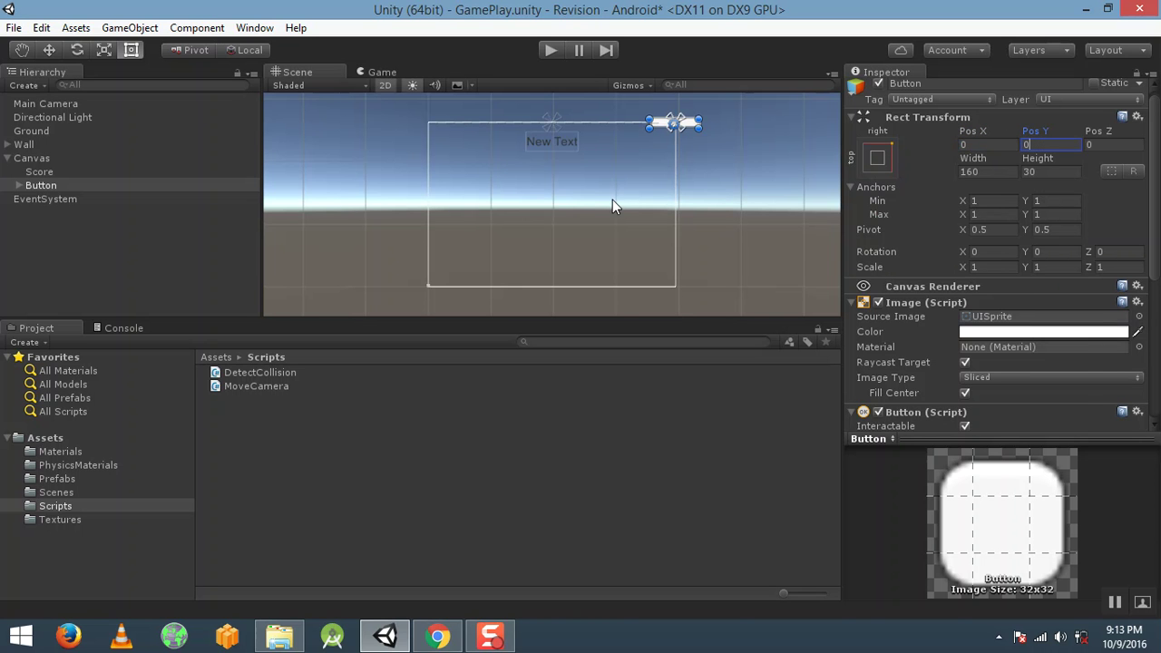
{"action": "left_click_drag", "start_coordinate": [648, 128], "coordinate": [620, 144]}
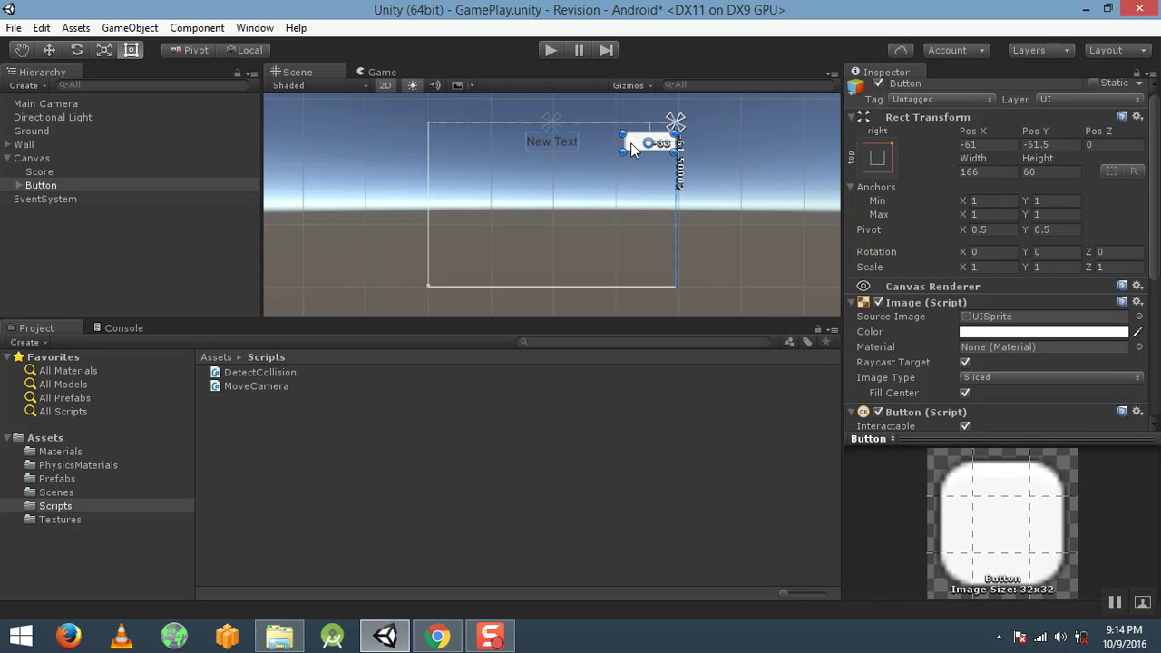
{"action": "left_click", "coordinate": [18, 185]}
Change the button's child Text to read 'Restart' and enable Best Fit.
{"action": "left_click", "coordinate": [54, 199]}
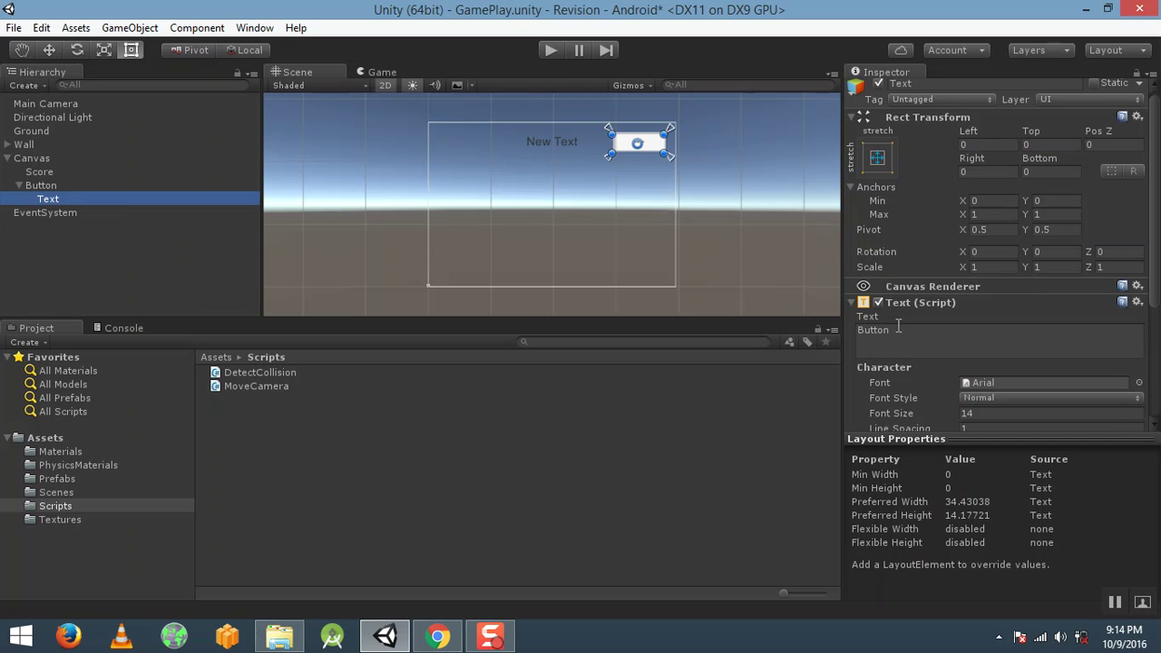
{"action": "left_click", "coordinate": [900, 328]}
{"action": "type", "text": "R"}
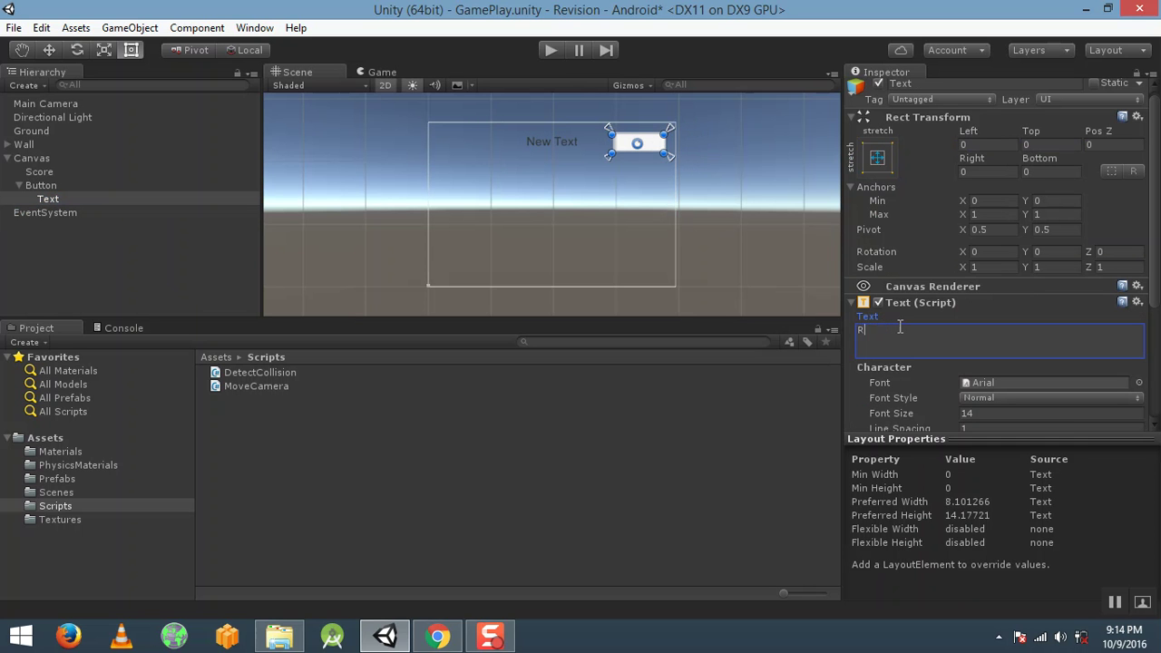
{"action": "type", "text": "est"}
{"action": "type", "text": "art"}
{"action": "scroll", "coordinate": [1078, 399], "scroll_direction": "down", "scroll_amount": 3}
{"action": "scroll", "coordinate": [1014, 393], "scroll_direction": "down", "scroll_amount": 3}
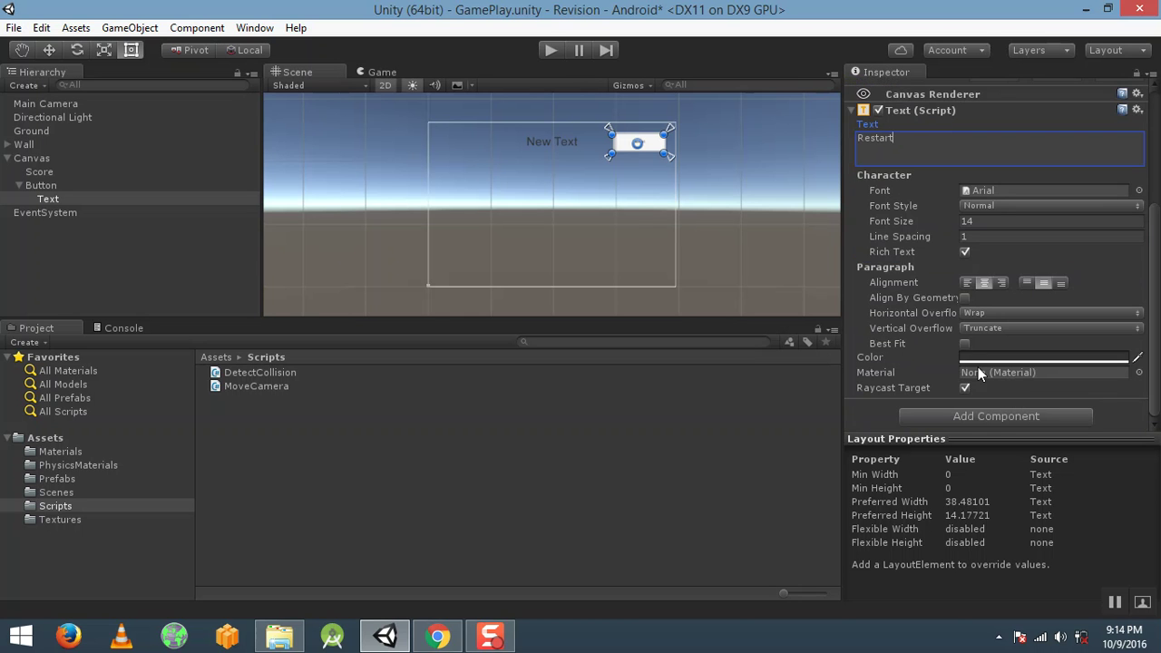
{"action": "left_click", "coordinate": [965, 343]}
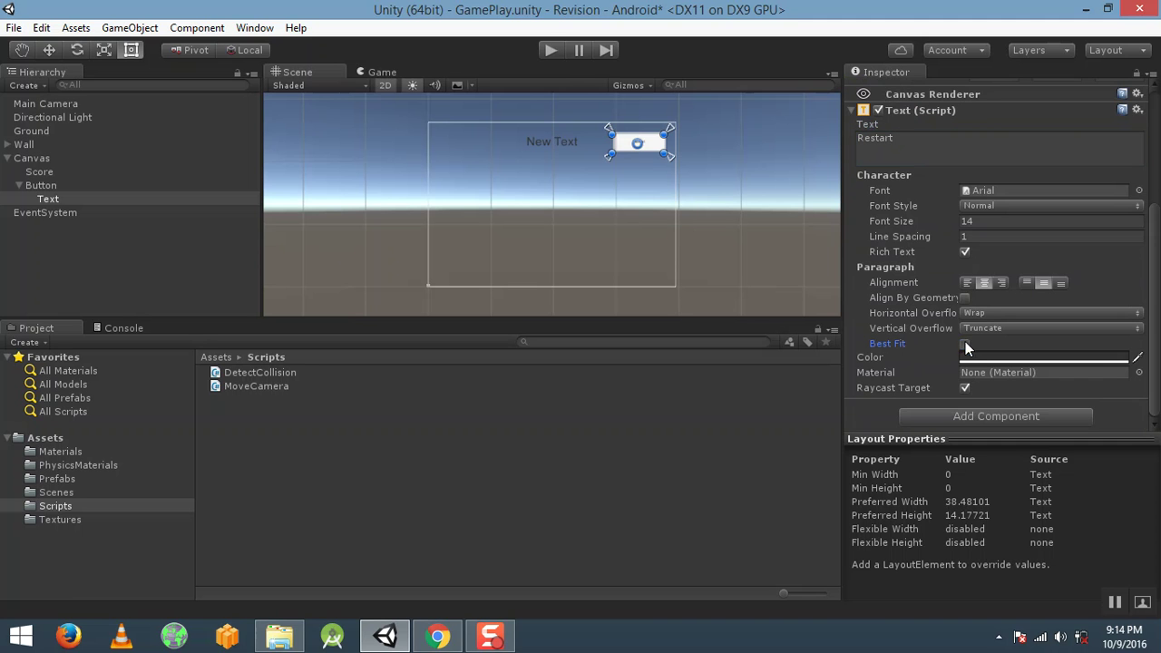
{"action": "left_click", "coordinate": [616, 210]}
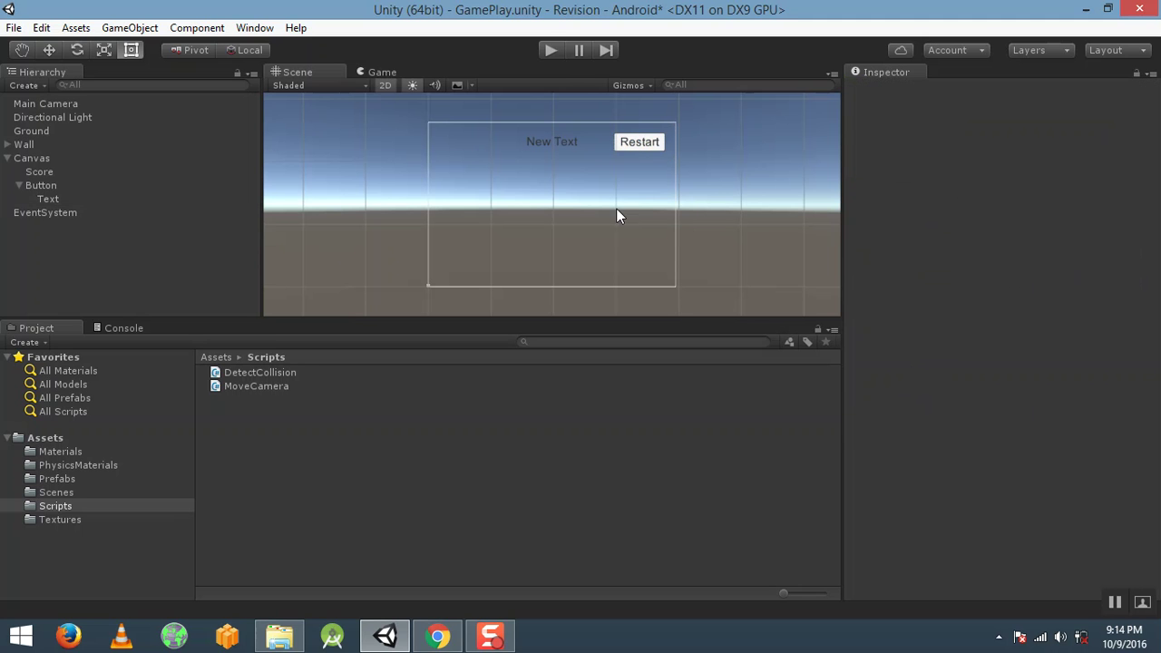
{"action": "left_click", "coordinate": [550, 51]}
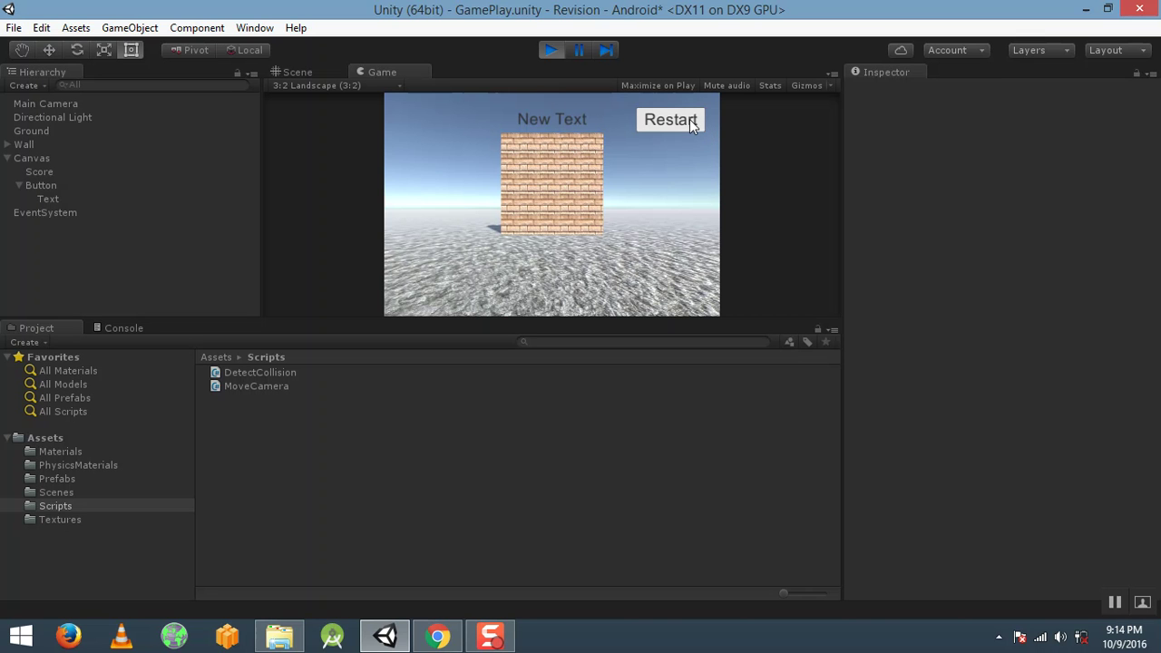
{"action": "left_click", "coordinate": [690, 125]}
{"action": "left_click", "coordinate": [549, 50]}
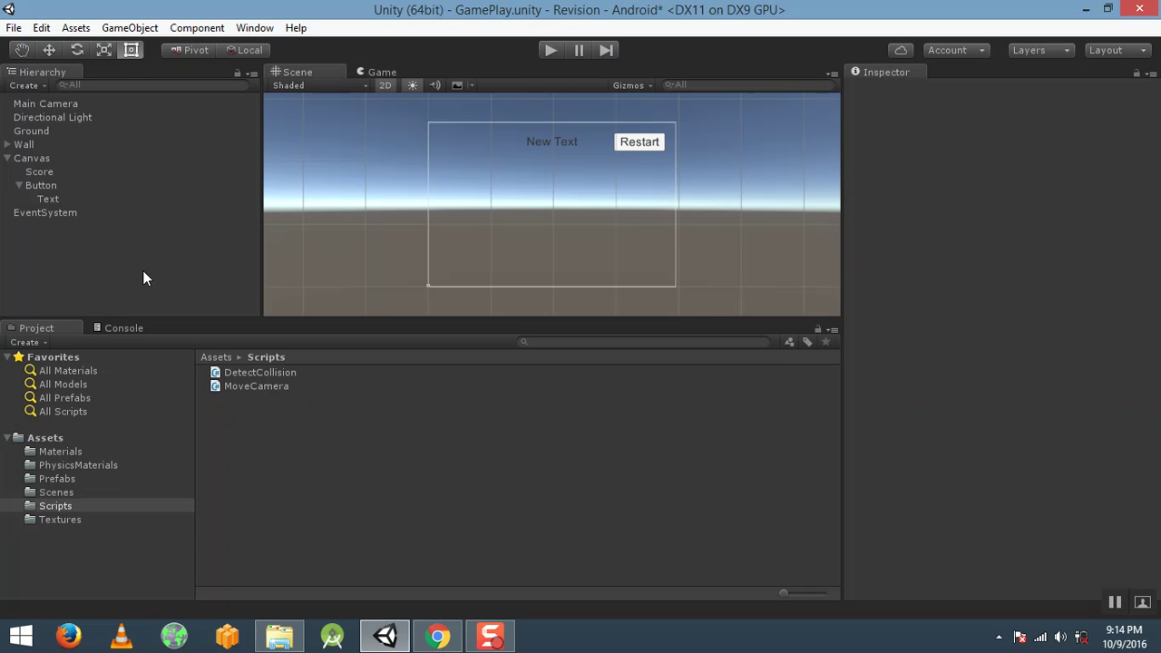
Create an empty GameObject in the Hierarchy and name it Controller.
{"action": "right_click", "coordinate": [276, 511]}
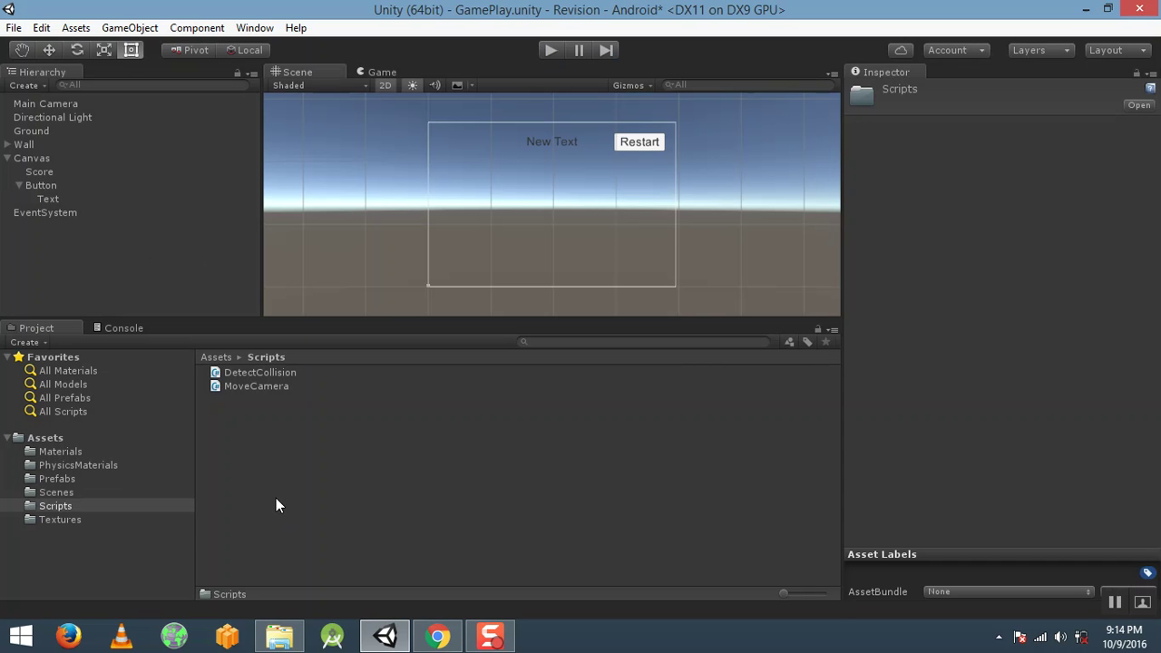
{"action": "right_click", "coordinate": [52, 254]}
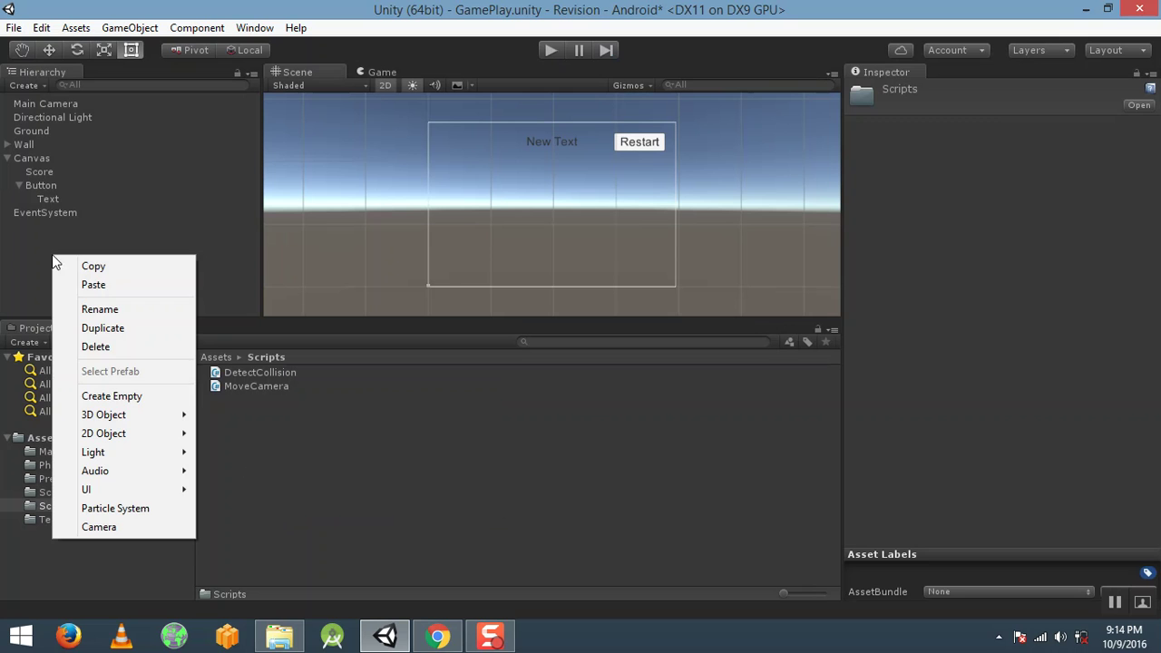
{"action": "left_click", "coordinate": [118, 394]}
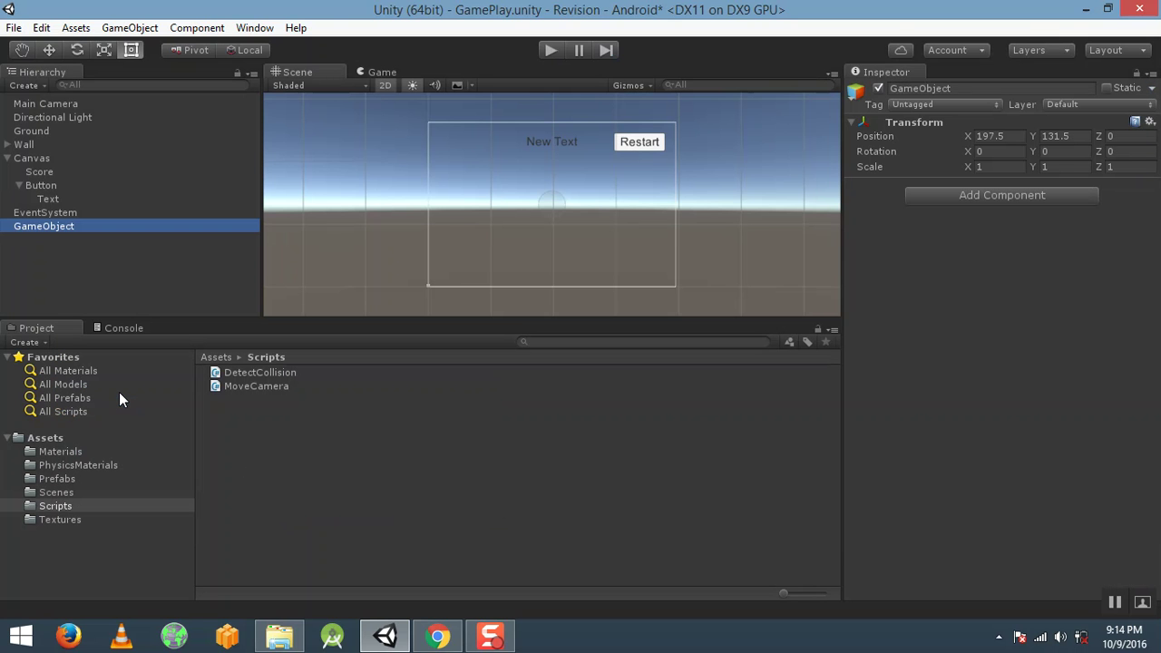
{"action": "key", "text": "F2"}
{"action": "type", "text": "Co"}
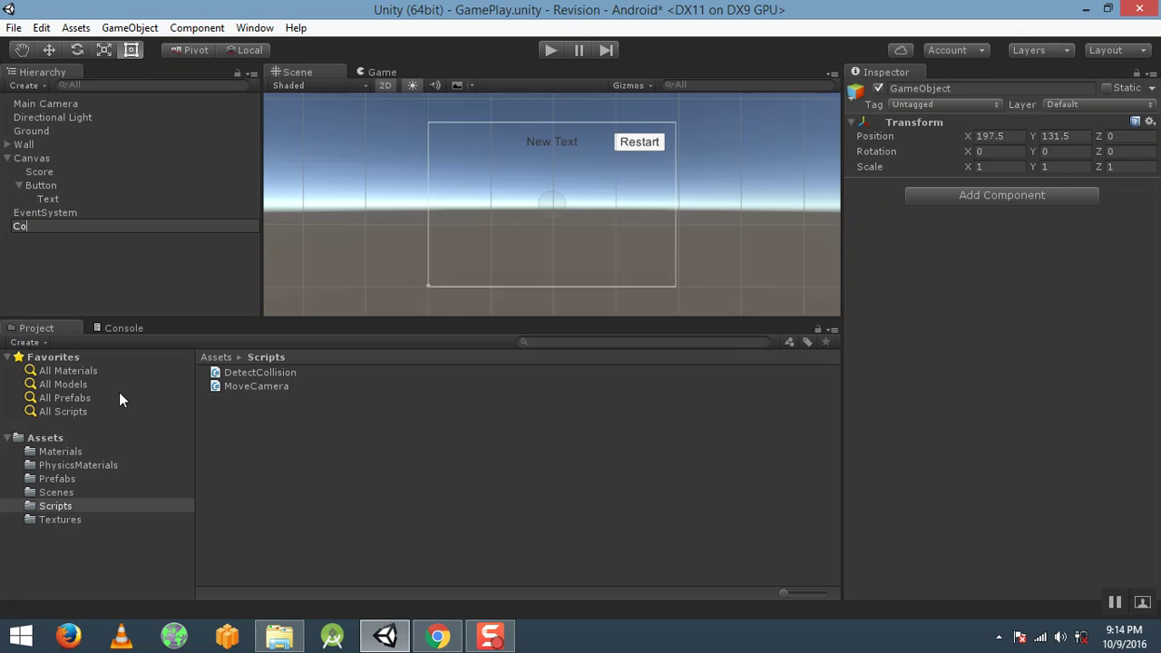
{"action": "type", "text": "ntro"}
{"action": "type", "text": "ller"}
{"action": "key", "text": "Return"}
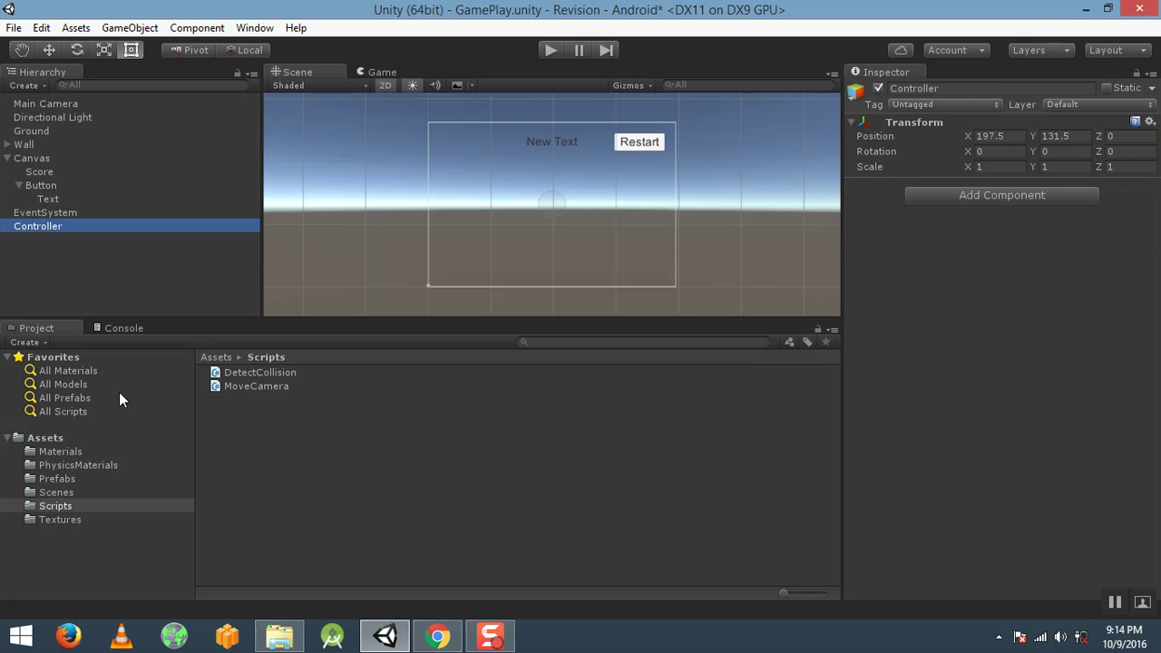
{"action": "left_click", "coordinate": [7, 158]}
{"action": "left_click", "coordinate": [31, 226]}
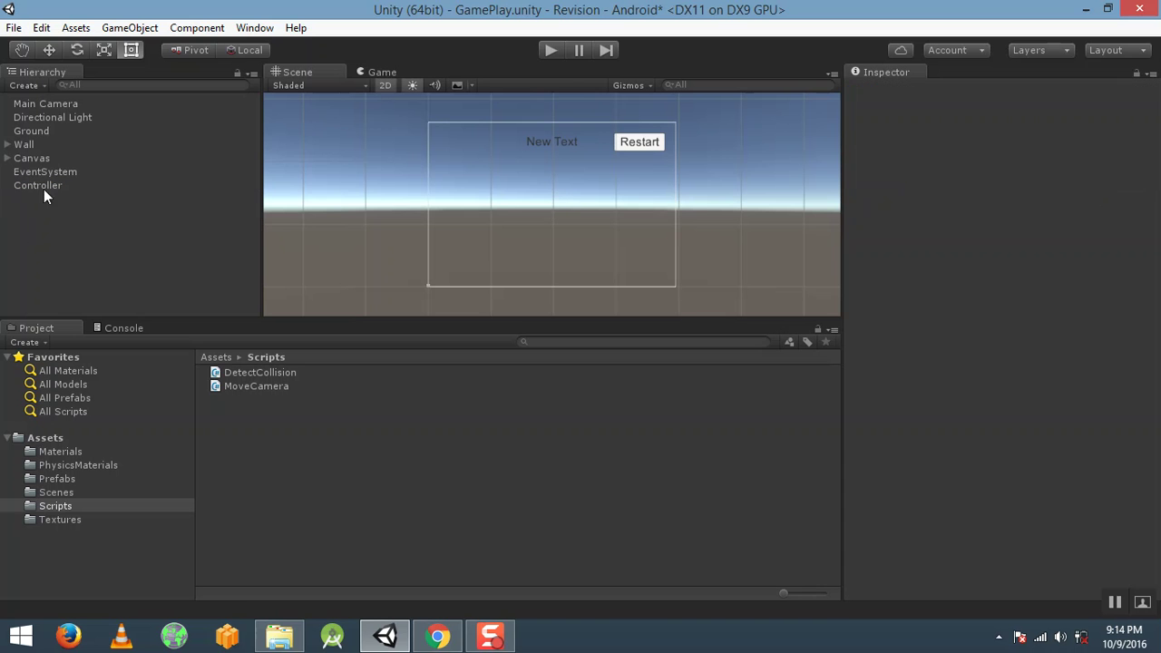
Create a C# script named ScoreController in the Scripts folder and open it in MonoDevelop.
{"action": "right_click", "coordinate": [295, 499]}
{"action": "mouse_move", "coordinate": [399, 187]}
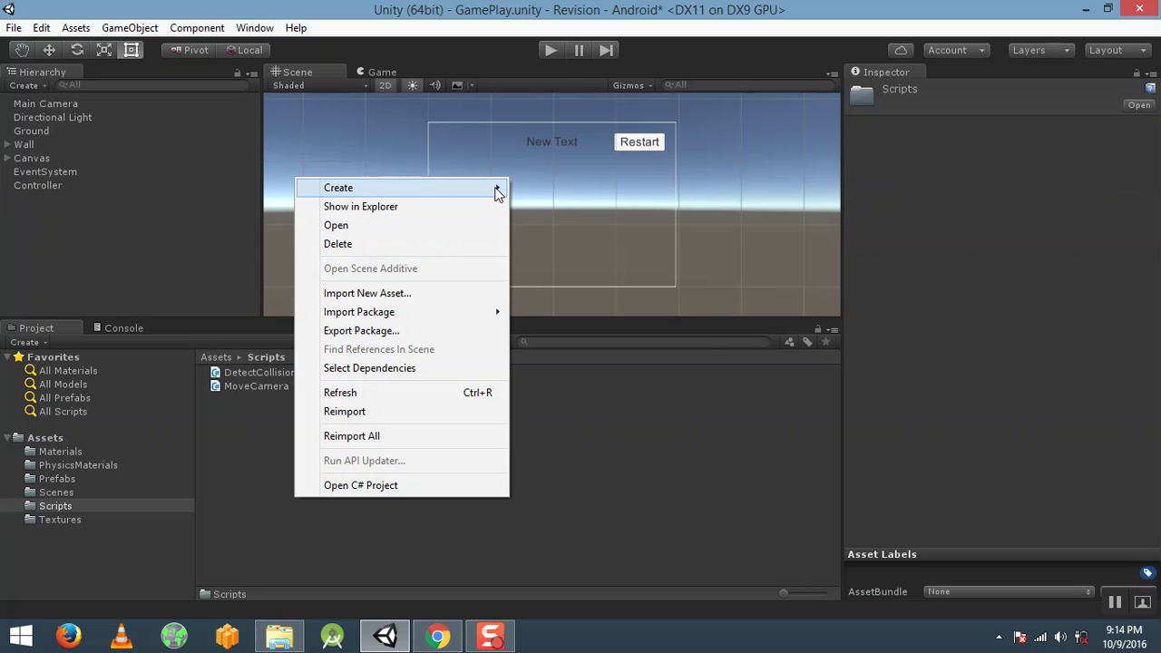
{"action": "left_click", "coordinate": [600, 200]}
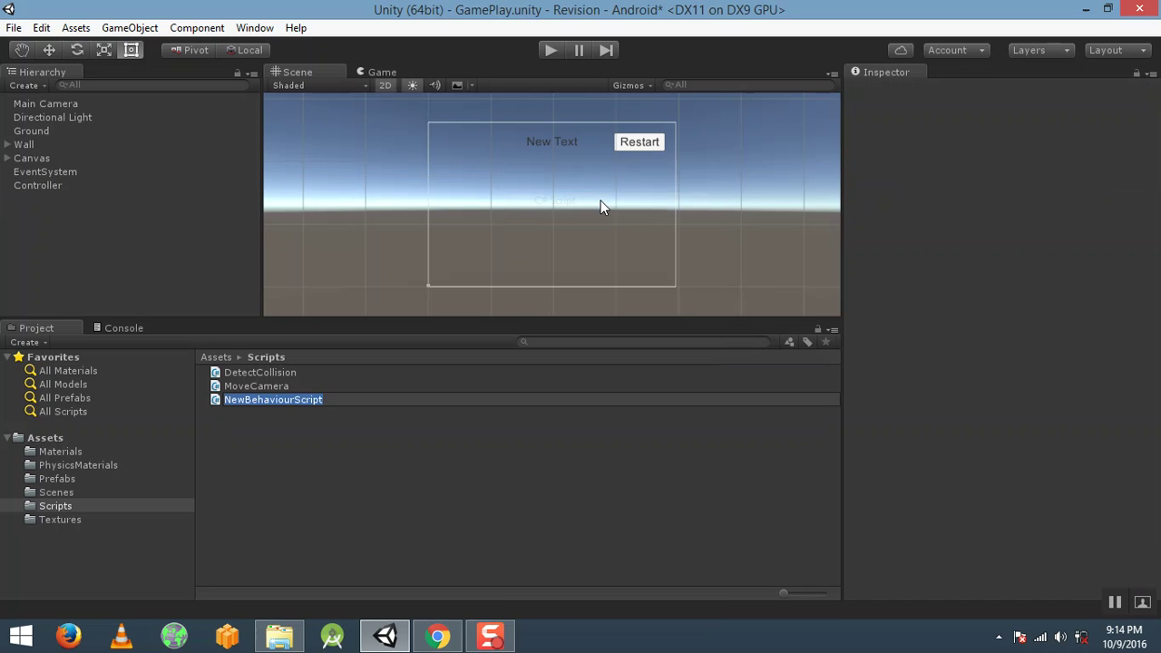
{"action": "type", "text": "Score"}
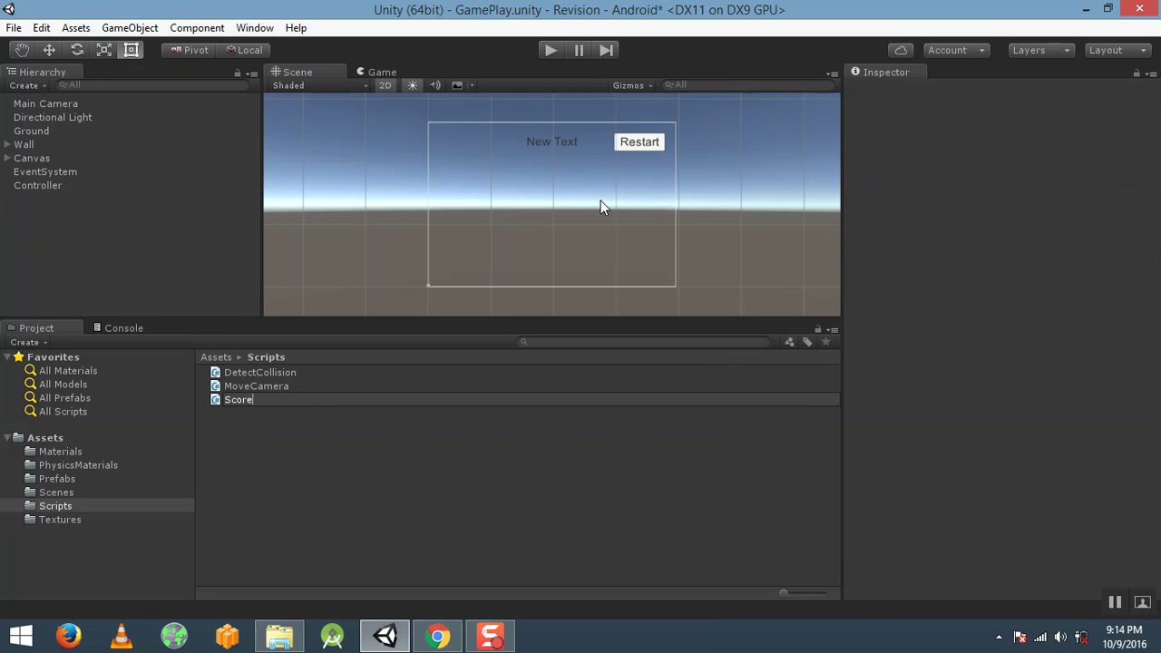
{"action": "type", "text": "Cont"}
{"action": "type", "text": "r"}
{"action": "type", "text": "oller"}
{"action": "key", "text": "Return"}
{"action": "key", "text": "Return"}
{"action": "left_click", "coordinate": [284, 424]}
{"action": "double_click", "coordinate": [265, 400]}
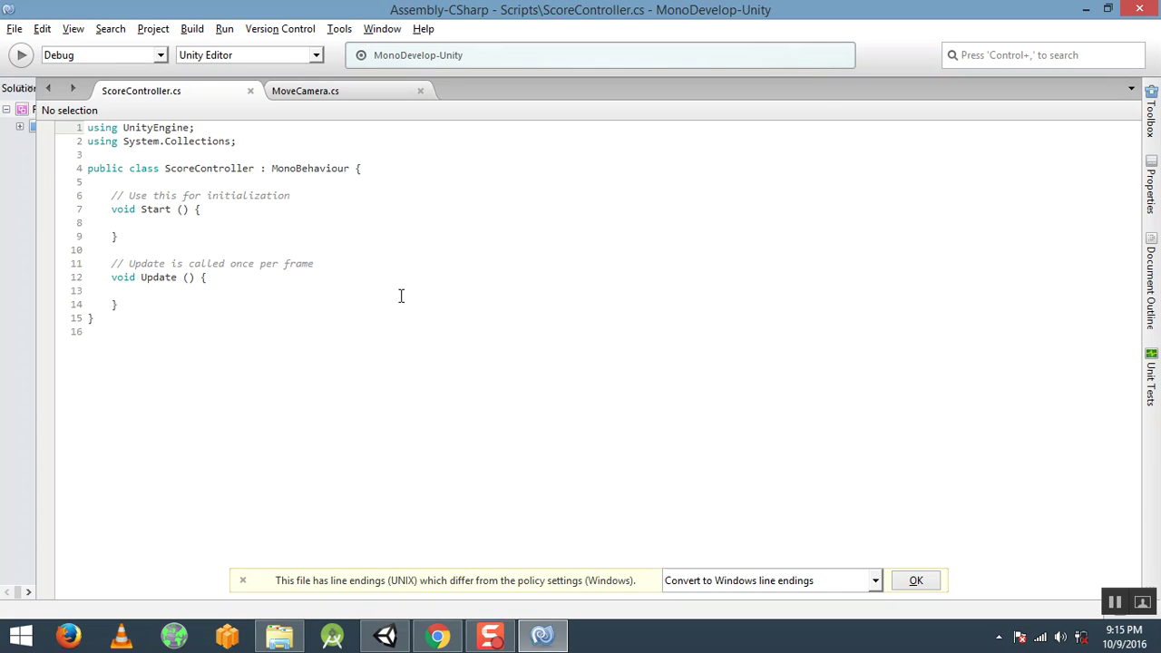
Add 'using UnityEngine.UI;' below the existing imports in ScoreController.cs and save.
{"action": "left_click", "coordinate": [128, 154]}
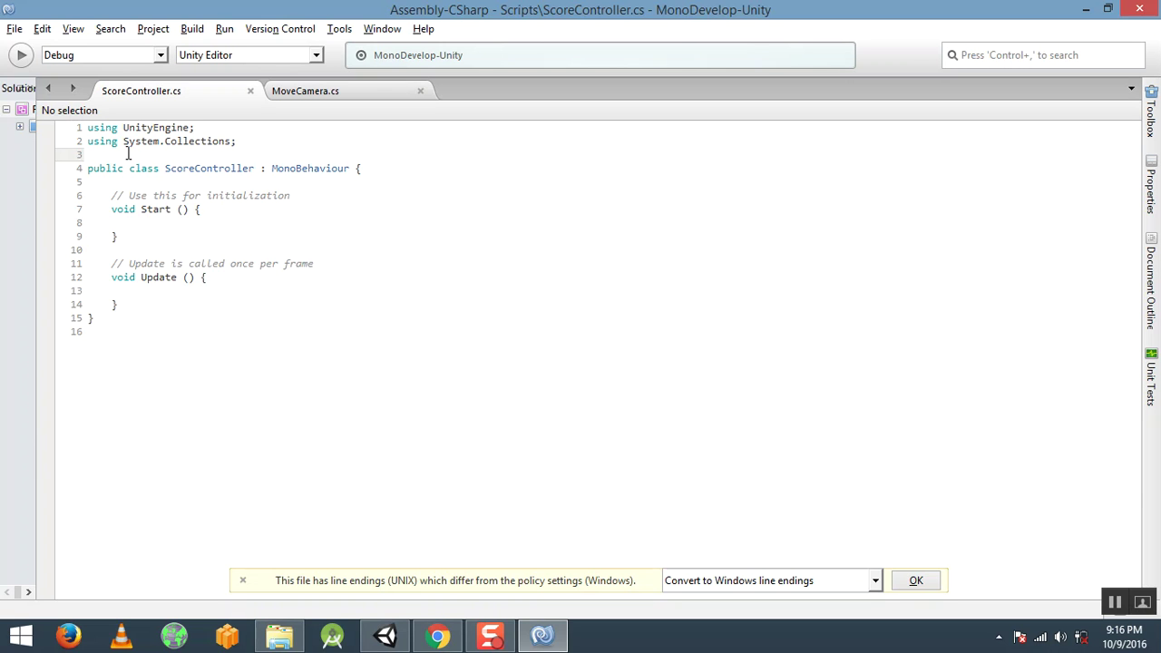
{"action": "type", "text": "using "}
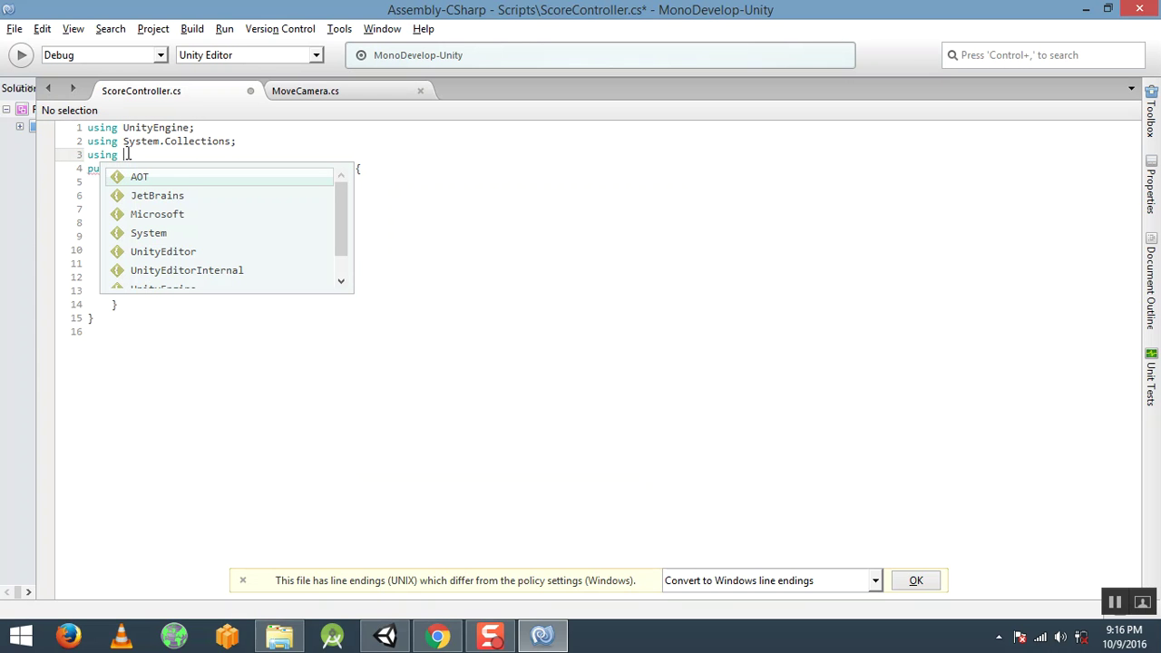
{"action": "type", "text": "Un"}
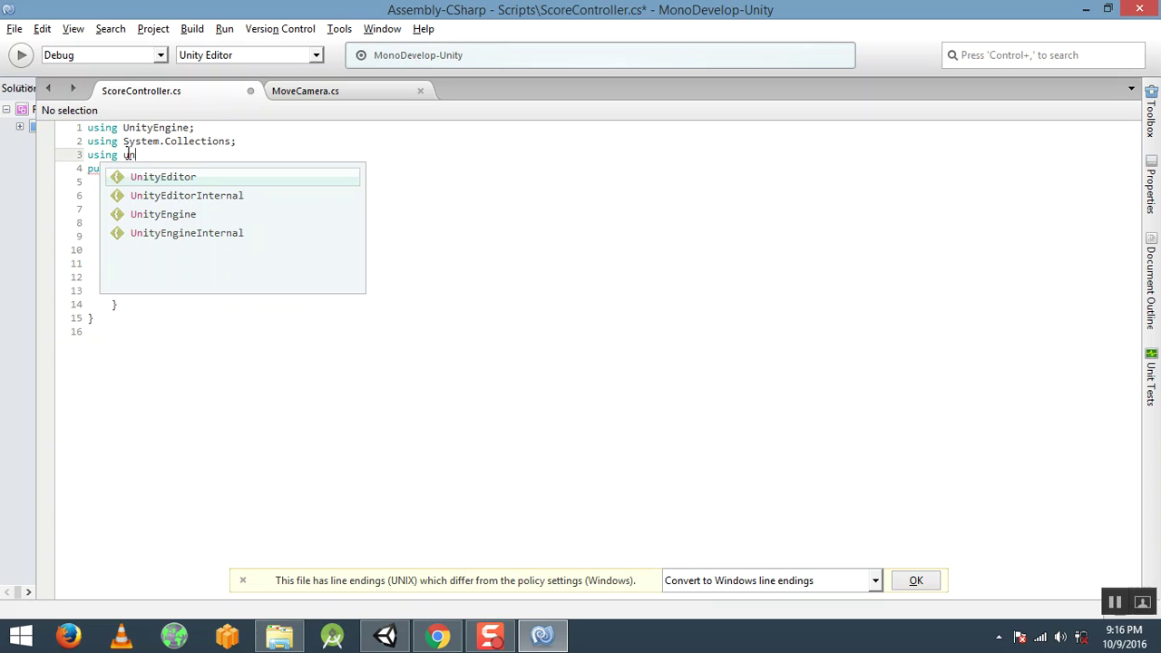
{"action": "key", "text": "Down"}
{"action": "key", "text": "Down"}
{"action": "key", "text": "Return"}
{"action": "type", "text": "."}
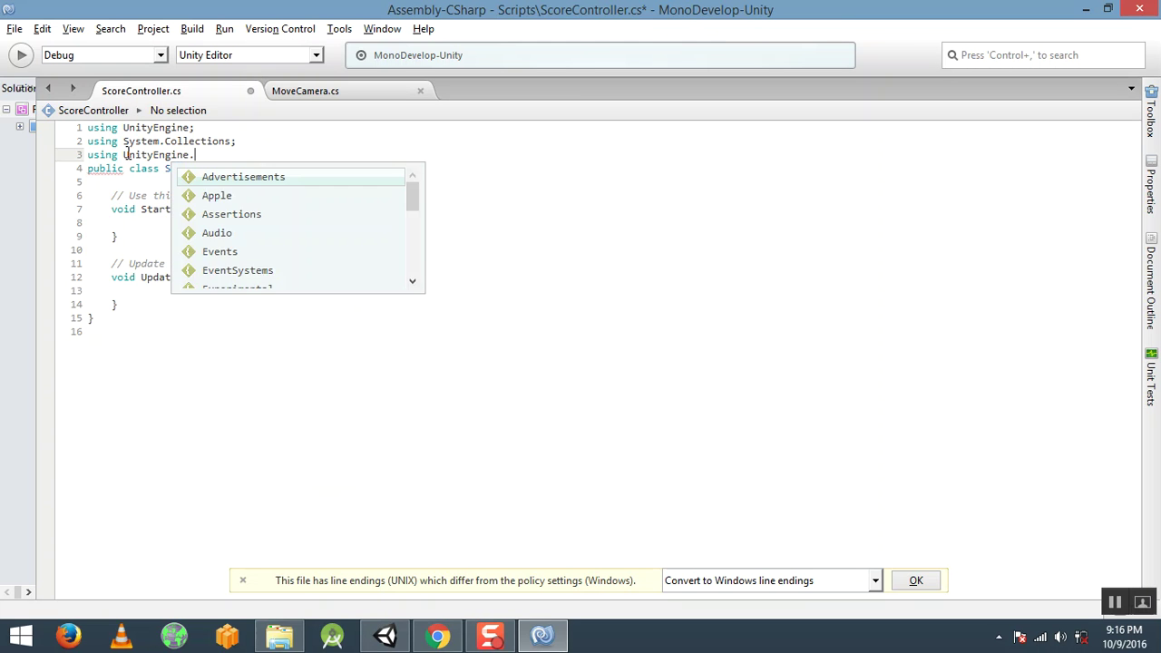
{"action": "type", "text": "UI"}
{"action": "key", "text": "Return"}
{"action": "type", "text": ";"}
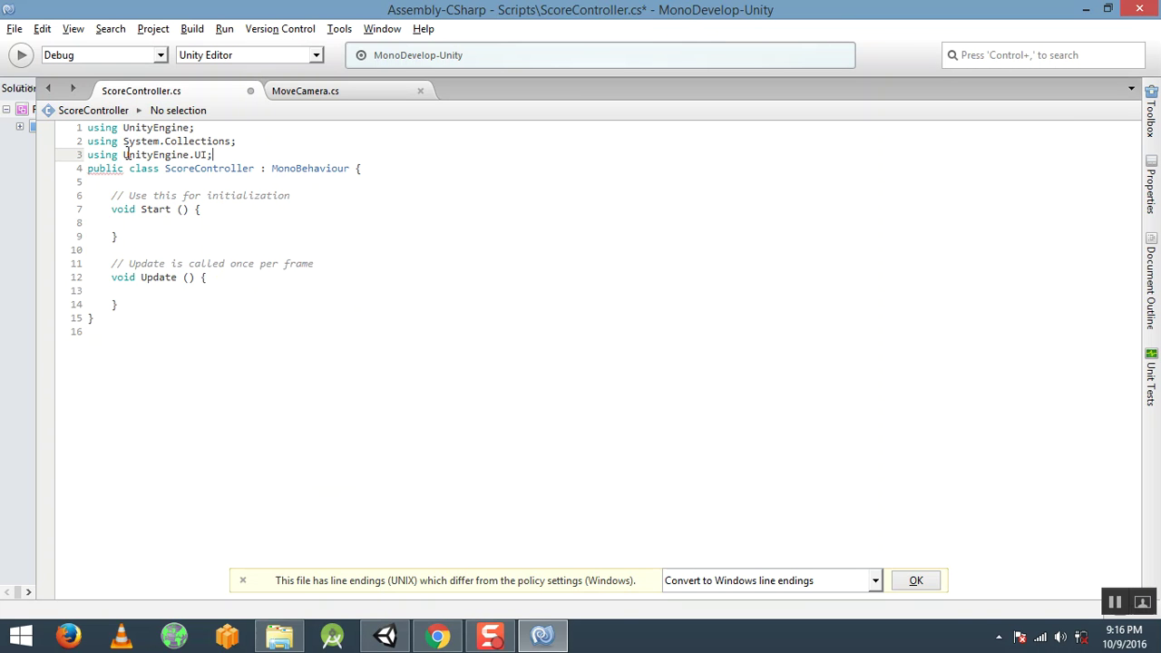
{"action": "key", "text": "ctrl+s"}
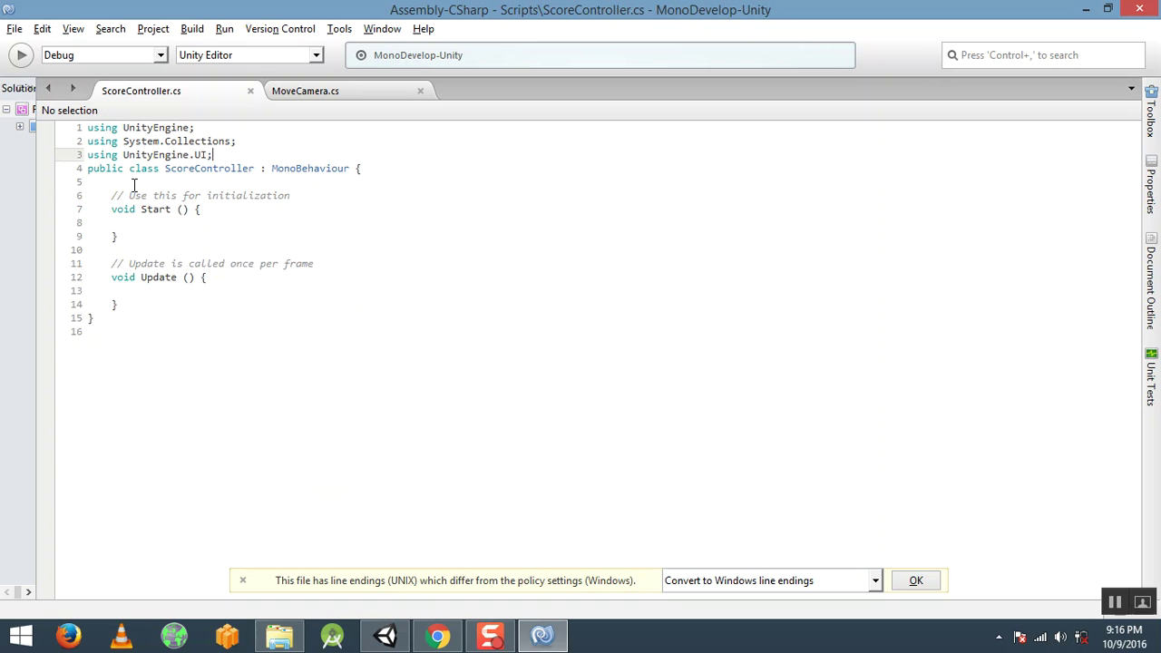
{"action": "left_click", "coordinate": [134, 185]}
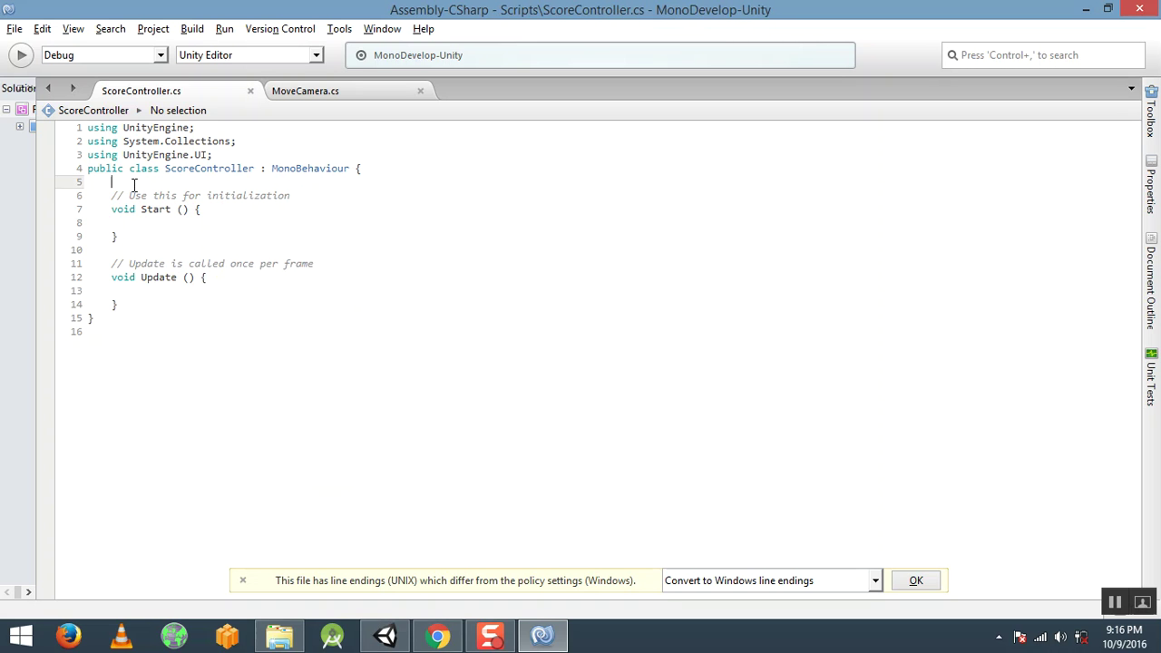
Declare 'public Text scoreText;' and 'public static int score;' in the class, then save.
{"action": "type", "text": "p"}
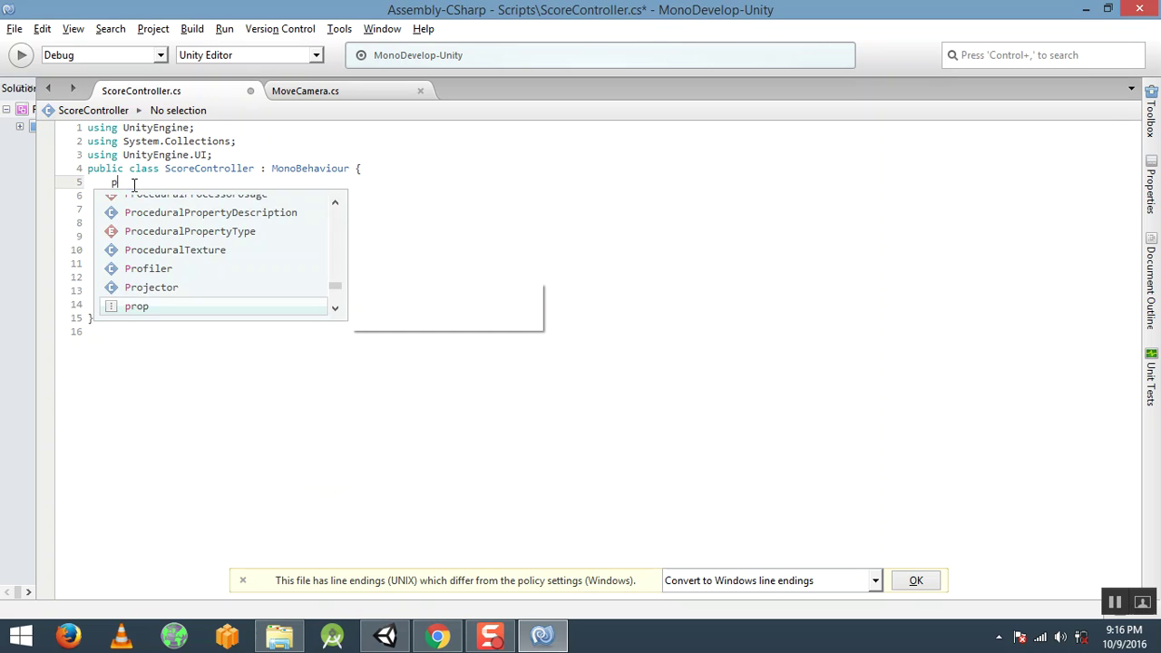
{"action": "type", "text": "ublic Te"}
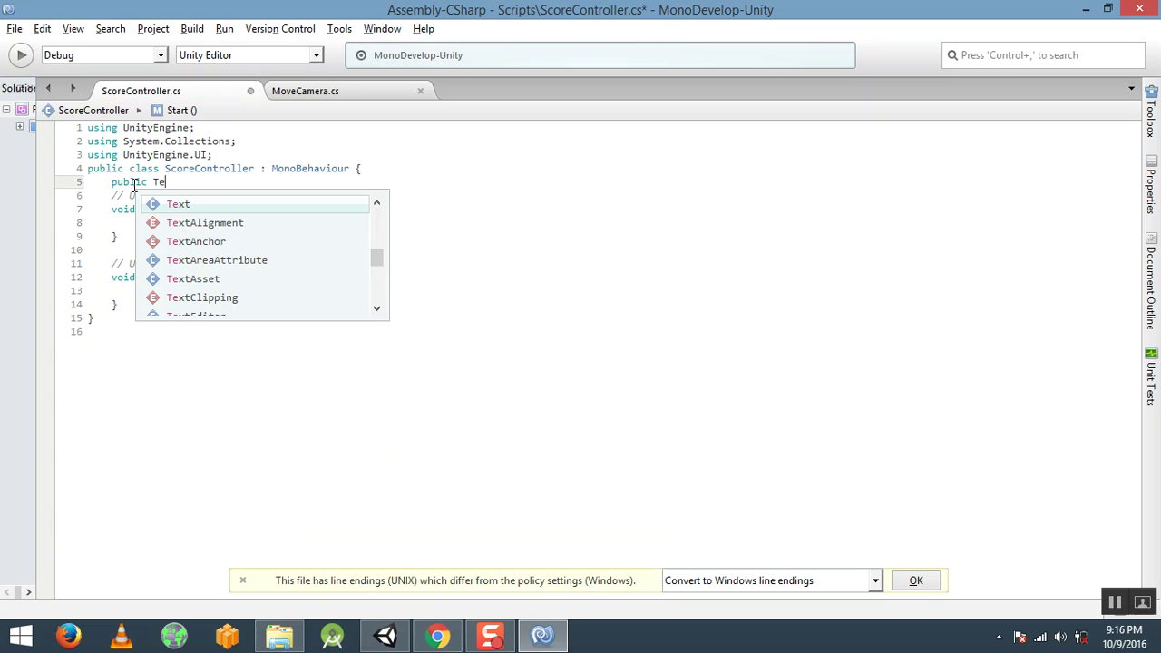
{"action": "type", "text": "xt"}
{"action": "key", "text": "Return"}
{"action": "key", "text": "Return"}
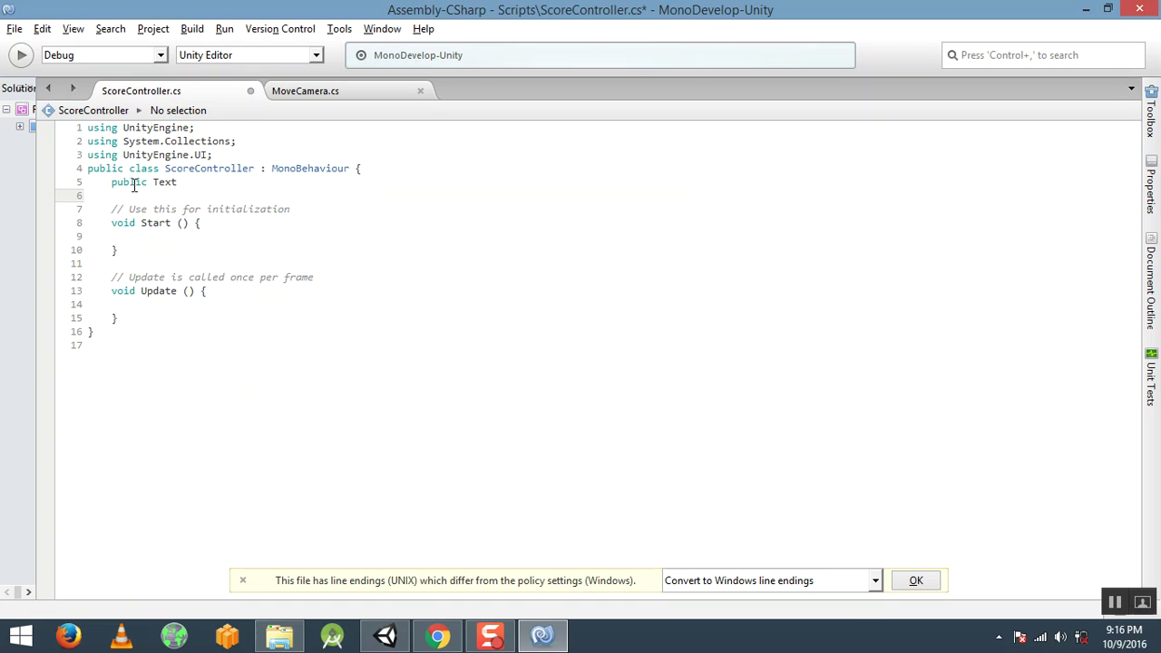
{"action": "key", "text": "BackSpace"}
{"action": "type", "text": "sc"}
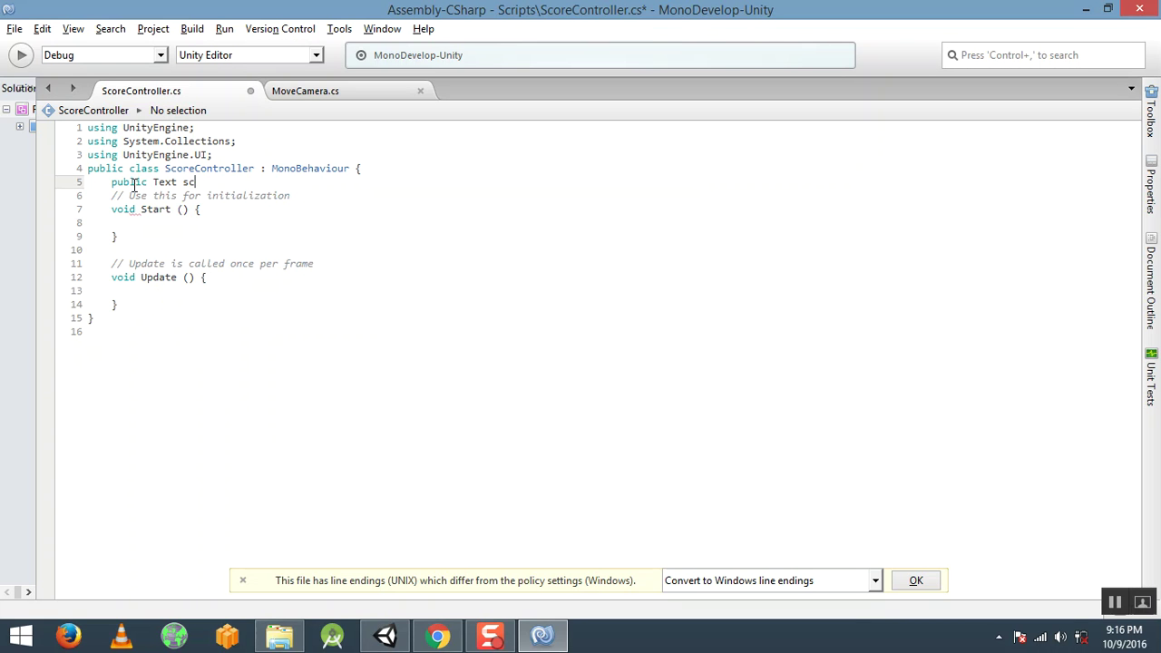
{"action": "type", "text": "ore"}
{"action": "type", "text": "Tex"}
{"action": "type", "text": "t;"}
{"action": "key", "text": "Return"}
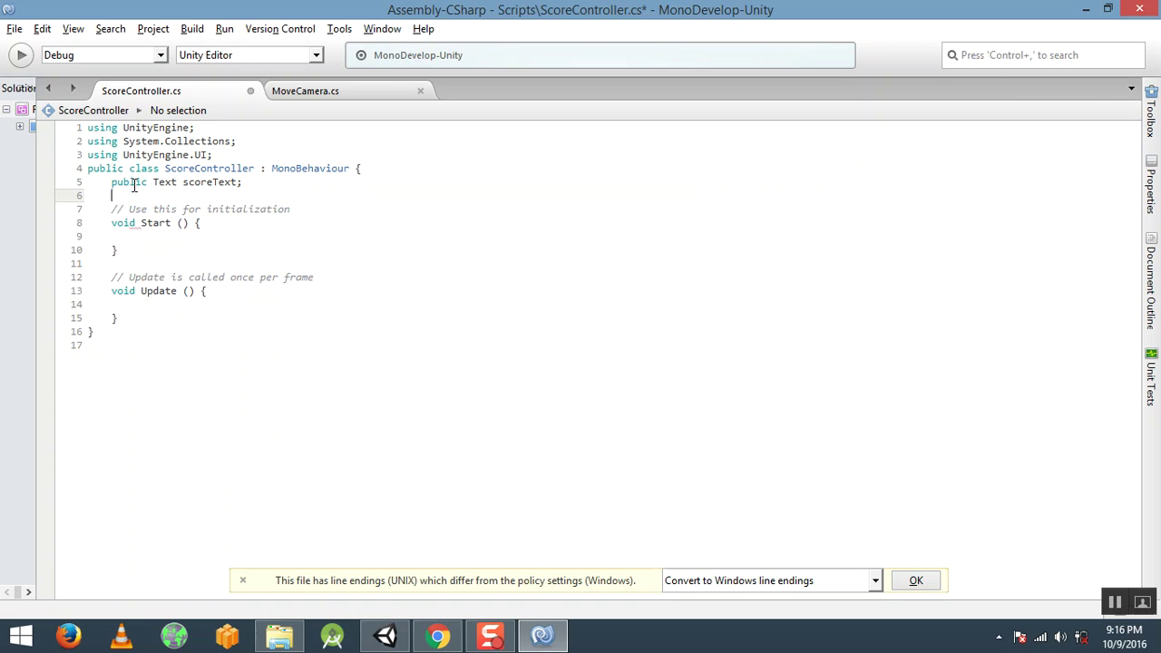
{"action": "type", "text": "pub"}
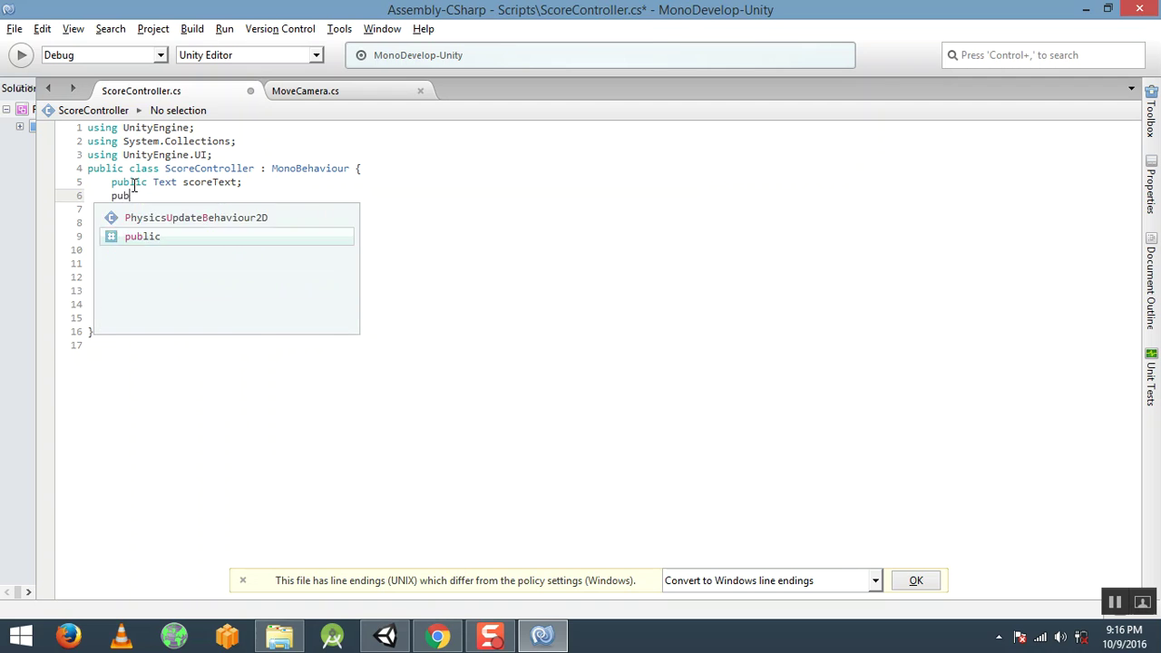
{"action": "type", "text": "lic sta"}
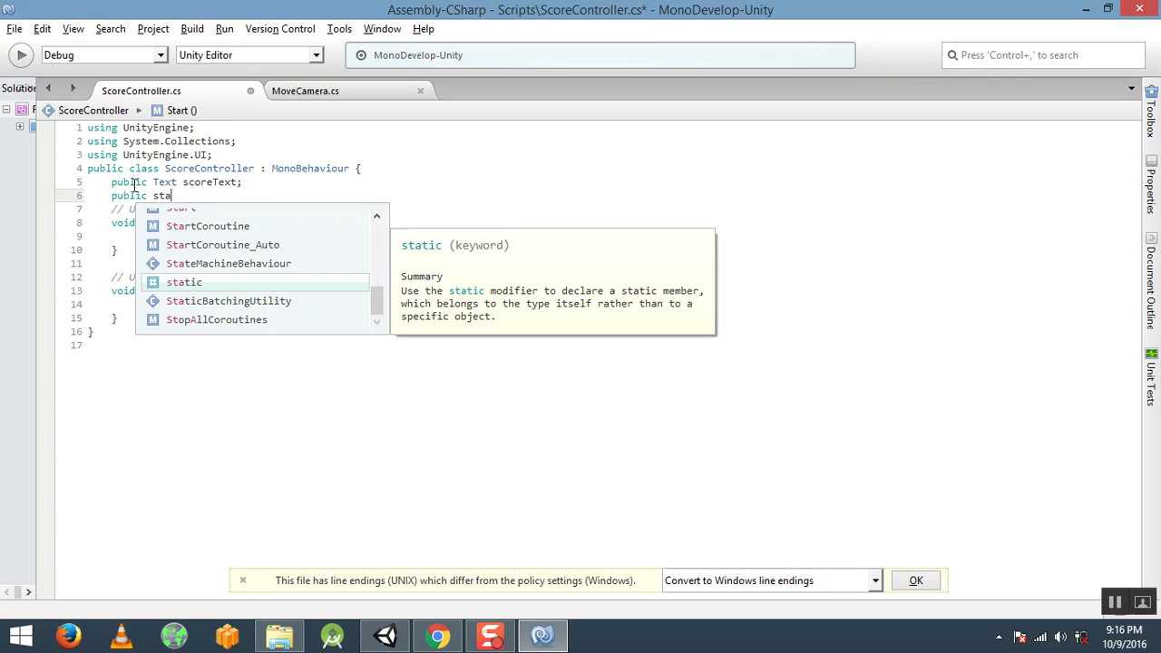
{"action": "type", "text": "tic in"}
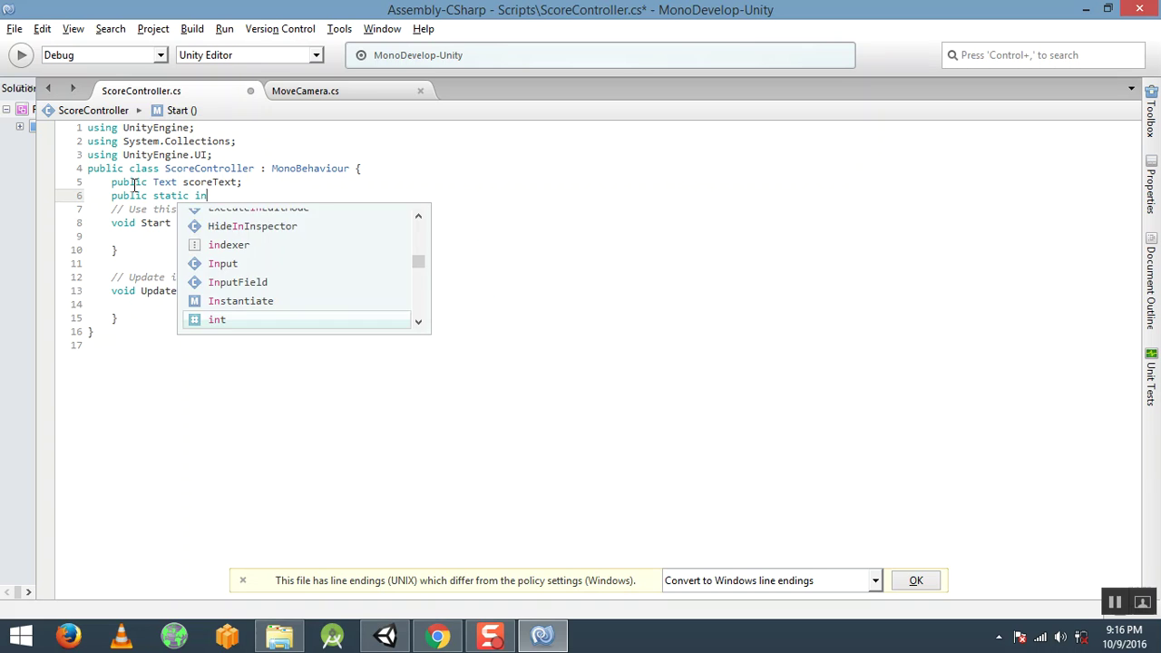
{"action": "type", "text": "t scor"}
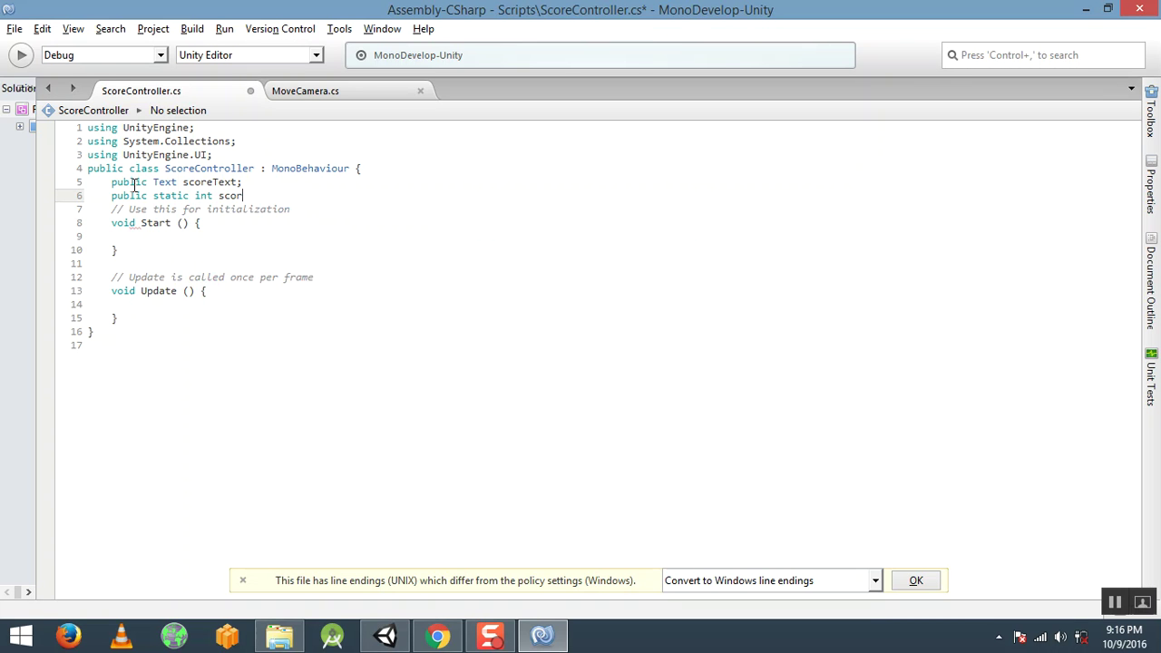
{"action": "type", "text": "e;"}
{"action": "key", "text": "ctrl+s"}
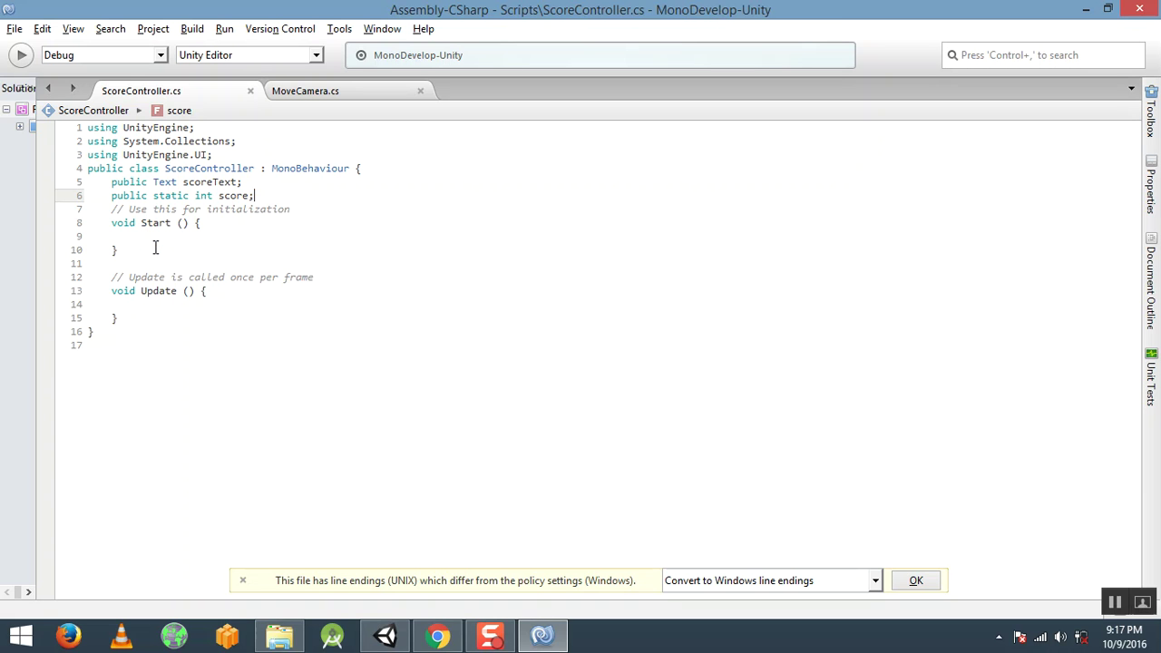
{"action": "left_click", "coordinate": [165, 309]}
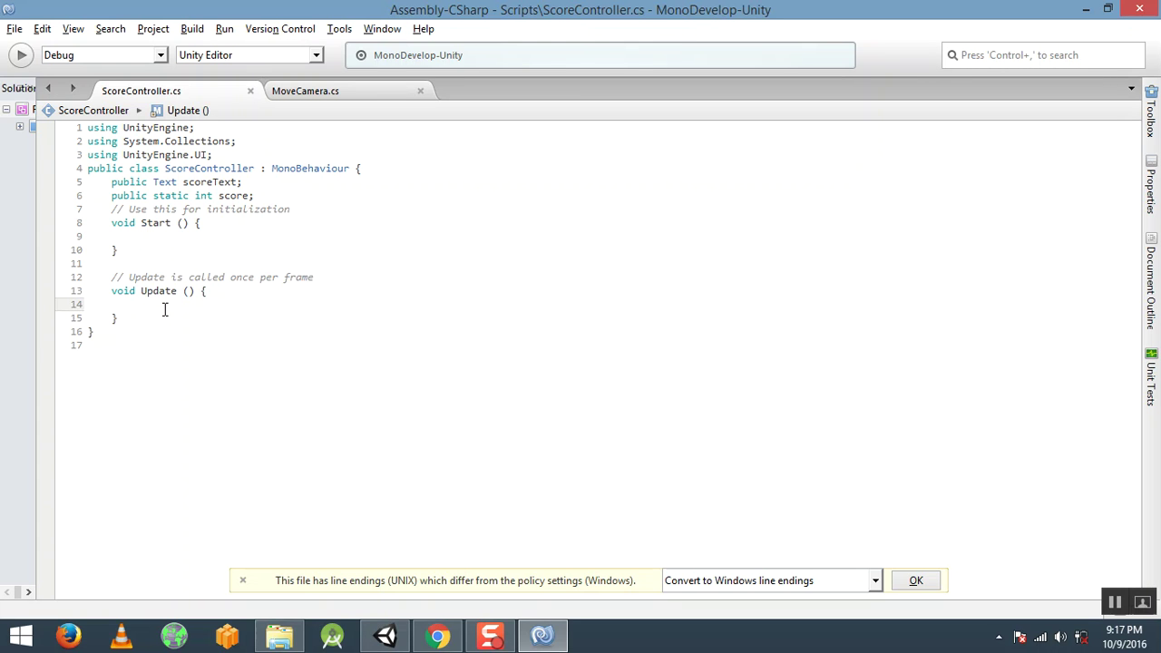
In Update, enter scoreText.text via autocomplete, correcting a mistaken first entry.
{"action": "type", "text": "sc"}
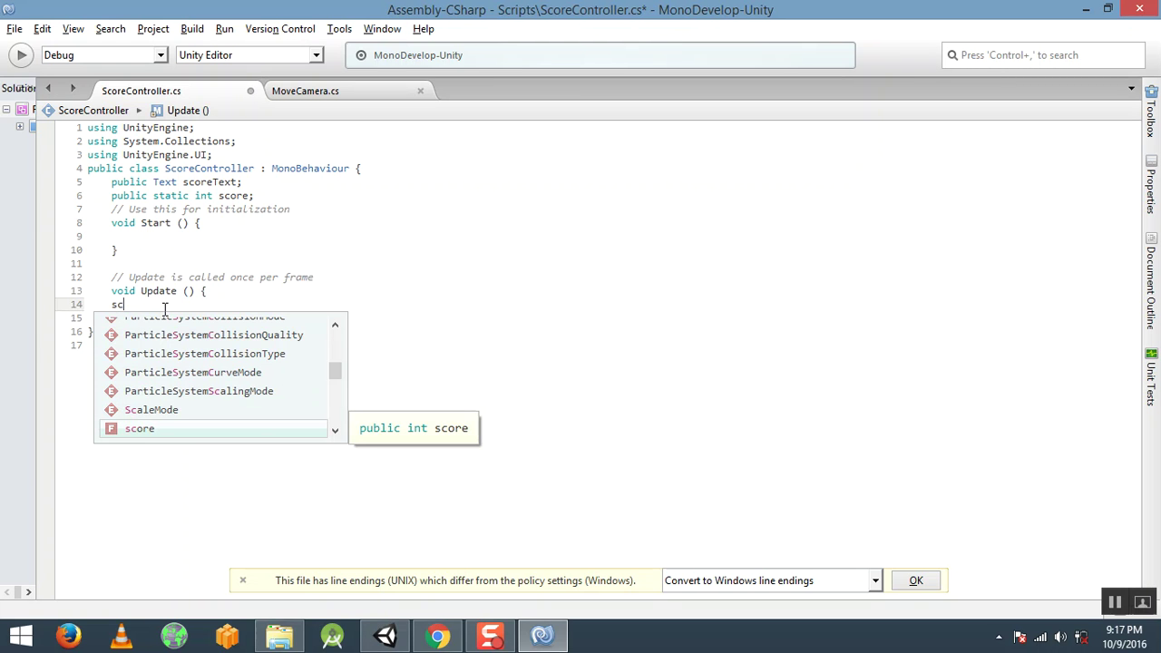
{"action": "key", "text": "Return"}
{"action": "type", "text": "."}
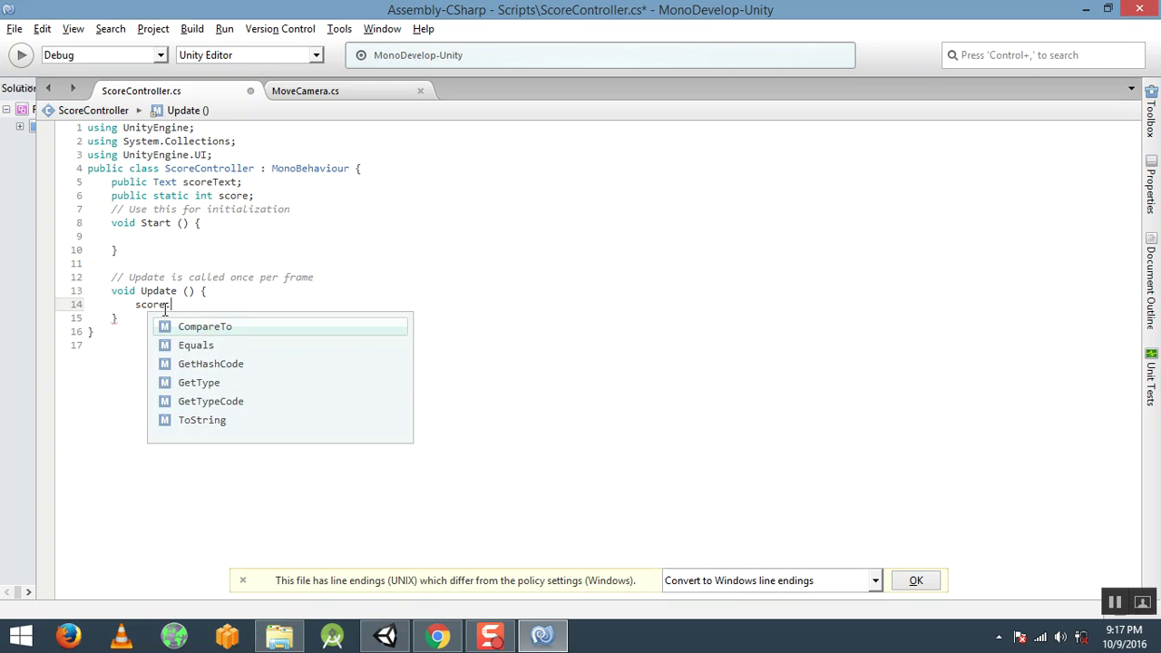
{"action": "type", "text": "te"}
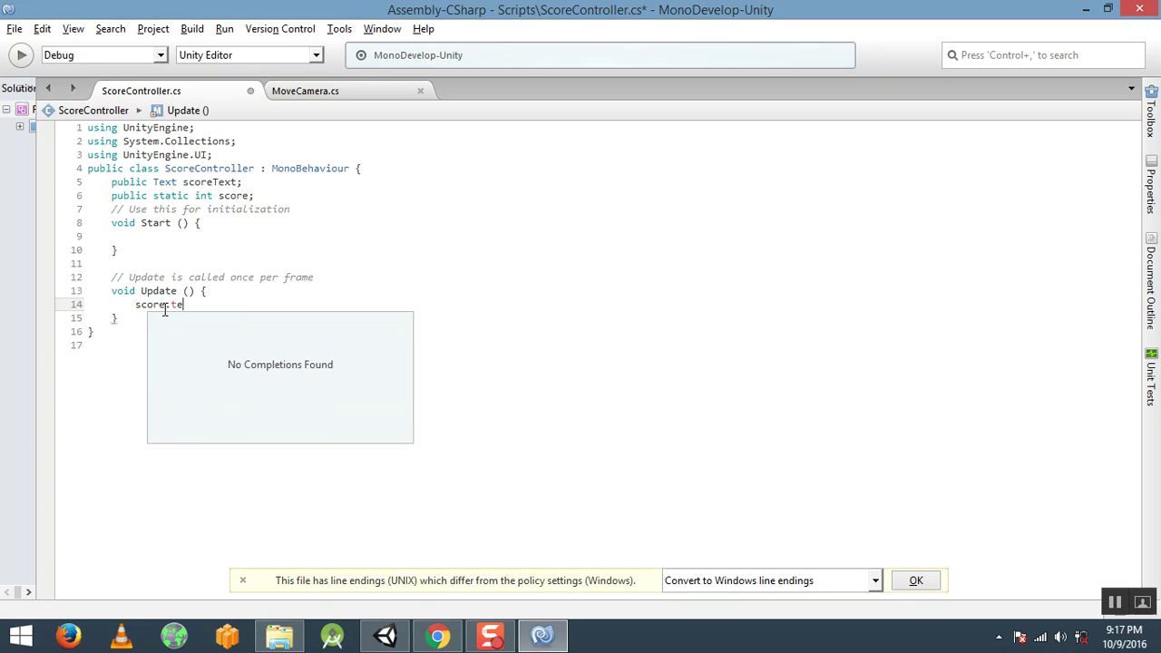
{"action": "key", "text": "BackSpace"}
{"action": "key", "text": "BackSpace"}
{"action": "key", "text": "BackSpace"}
{"action": "key", "text": "BackSpace"}
{"action": "key", "text": "BackSpace"}
{"action": "key", "text": "BackSpace"}
{"action": "key", "text": "BackSpace"}
{"action": "key", "text": "BackSpace"}
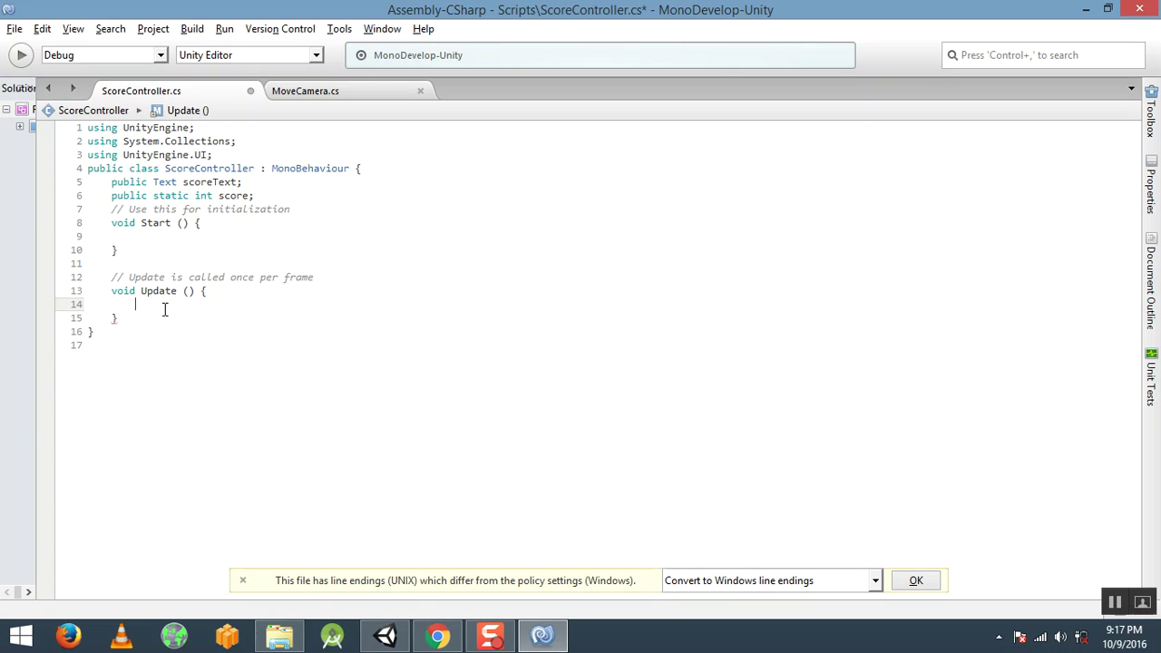
{"action": "type", "text": "sc"}
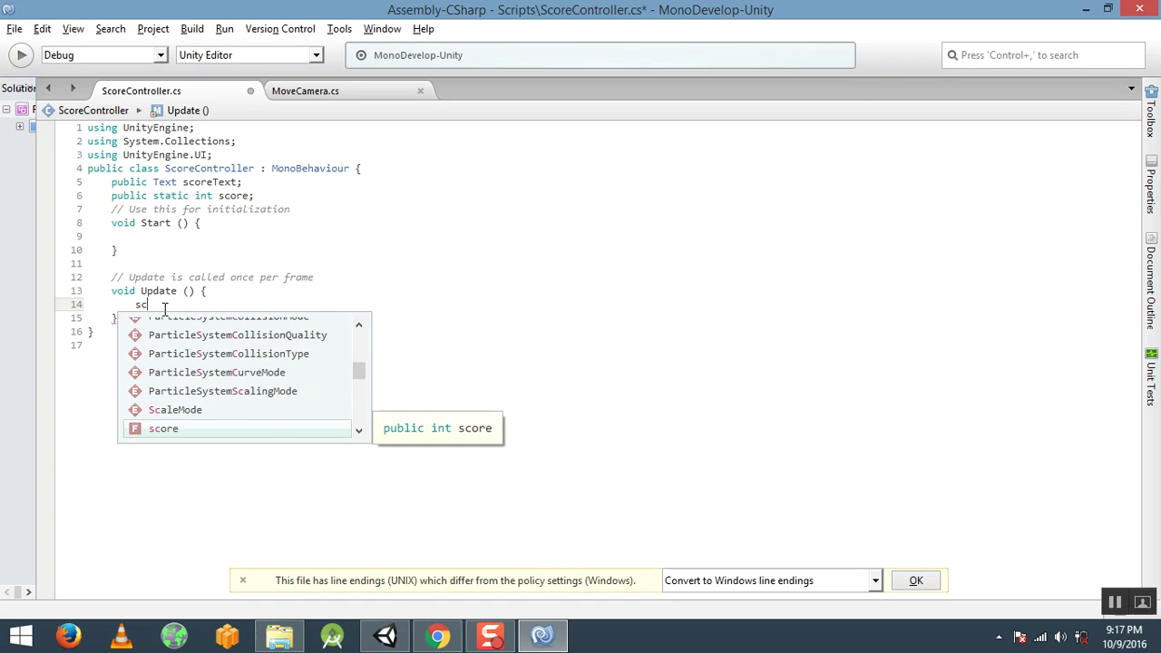
{"action": "type", "text": "ore"}
{"action": "key", "text": "Down"}
{"action": "key", "text": "Down"}
{"action": "key", "text": "Return"}
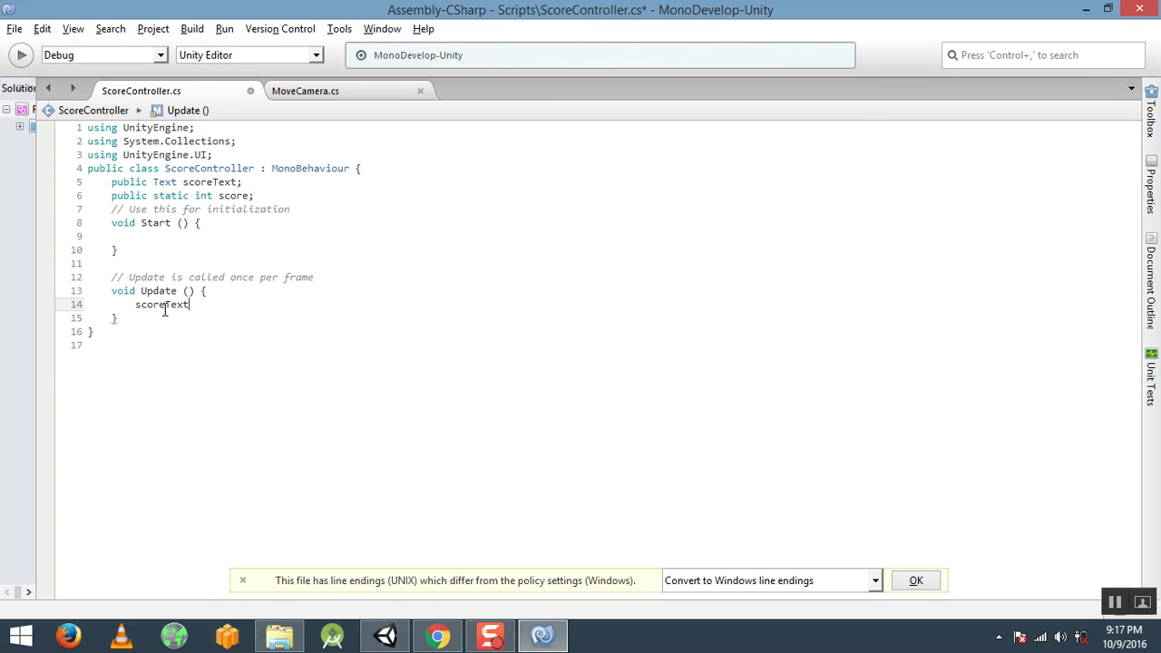
{"action": "type", "text": ".te"}
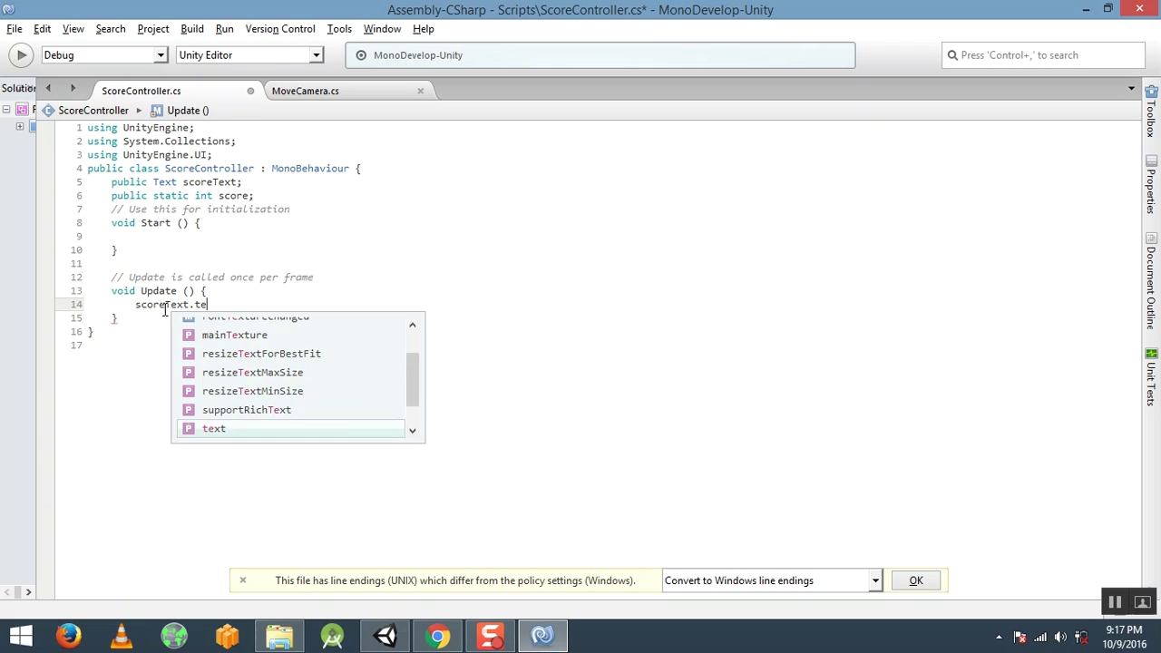
{"action": "key", "text": "Return"}
Complete the line as scoreText.text = "" + score; and save the script.
{"action": "type", "text": "="}
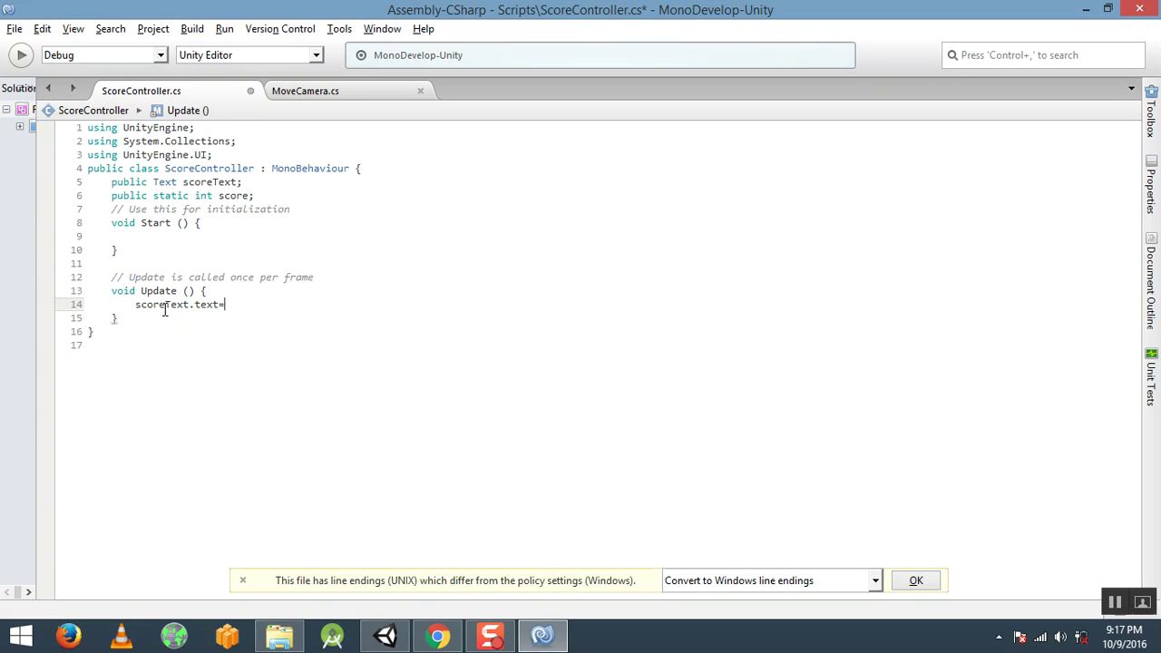
{"action": "type", "text": "\"\""}
{"action": "type", "text": "+;"}
{"action": "type", "text": "sco"}
{"action": "key", "text": "Return"}
{"action": "key", "text": "ctrl+s"}
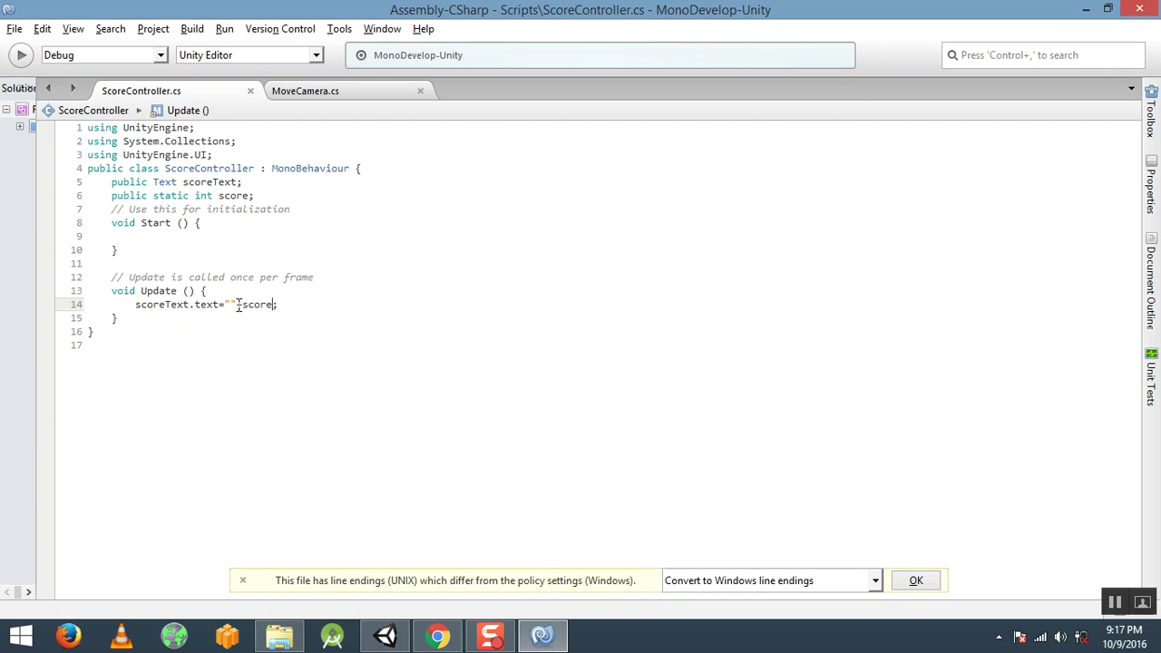
{"action": "left_click", "coordinate": [190, 323]}
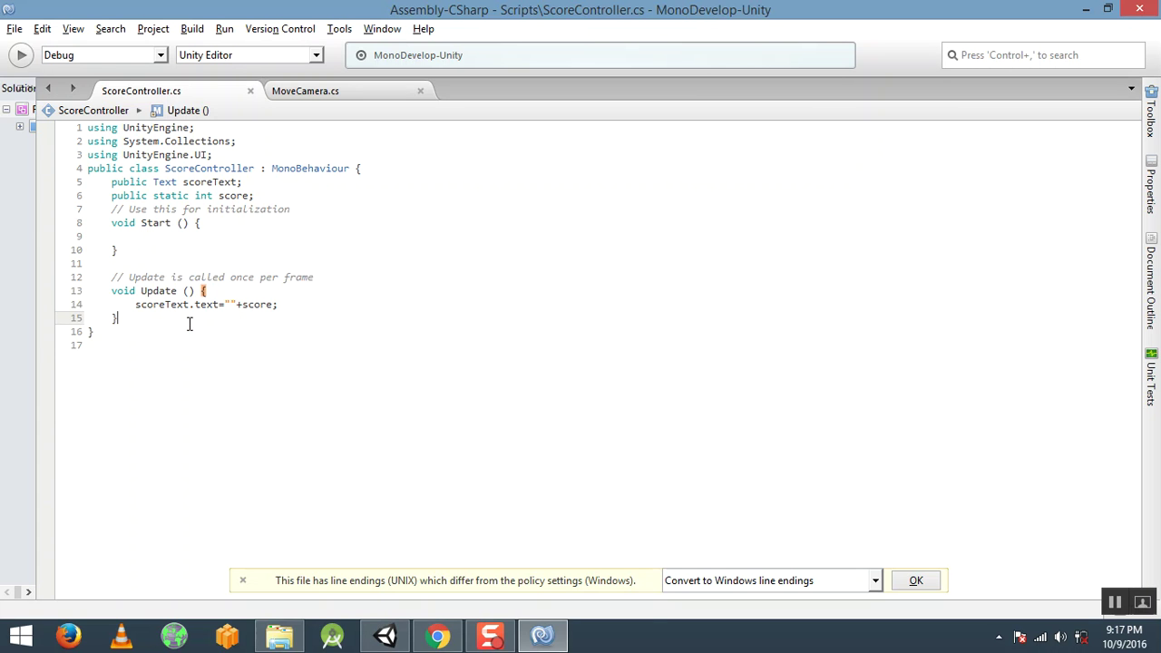
Add an empty public void Restart() method below Update.
{"action": "key", "text": "Return"}
{"action": "key", "text": "Return"}
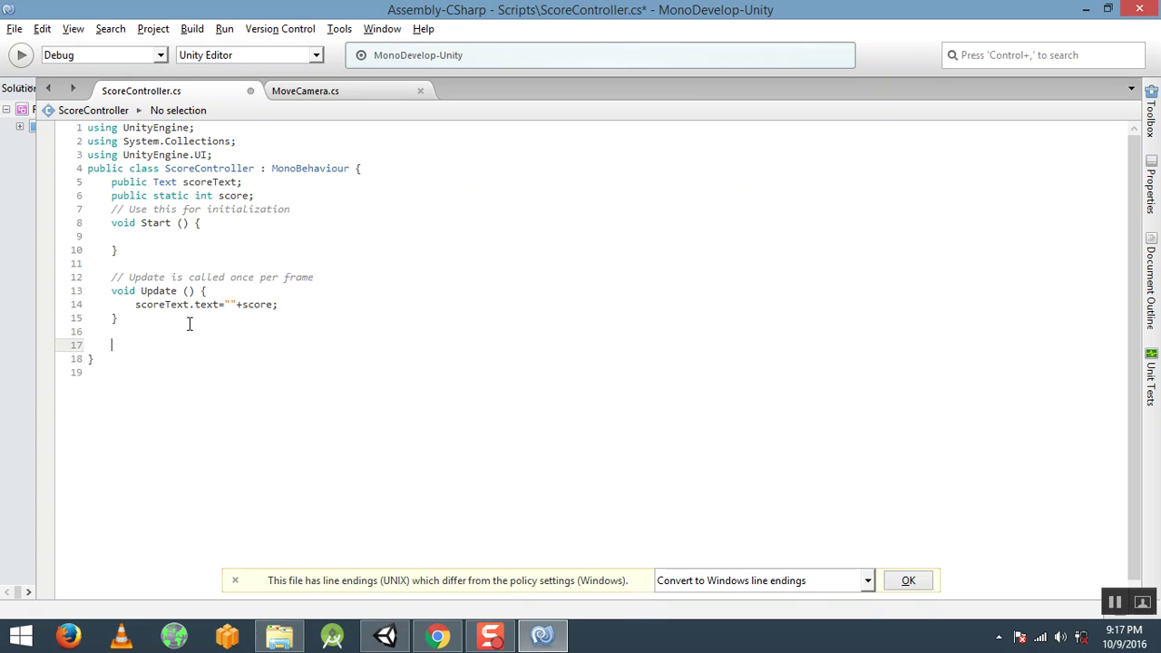
{"action": "type", "text": "public v"}
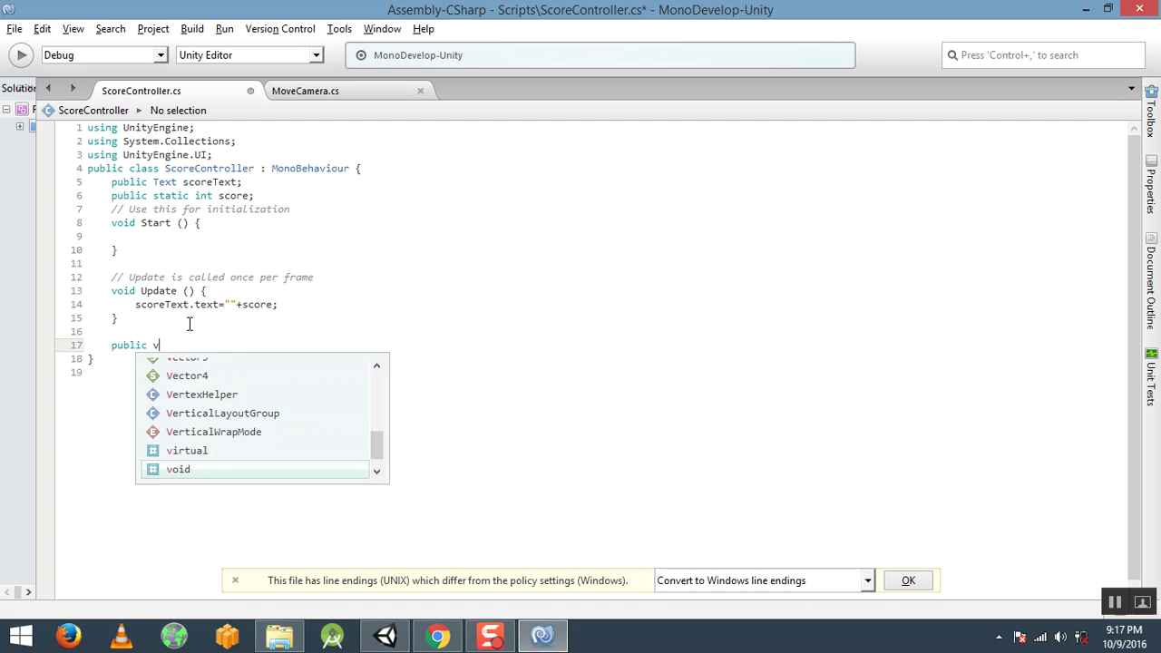
{"action": "type", "text": "oid "}
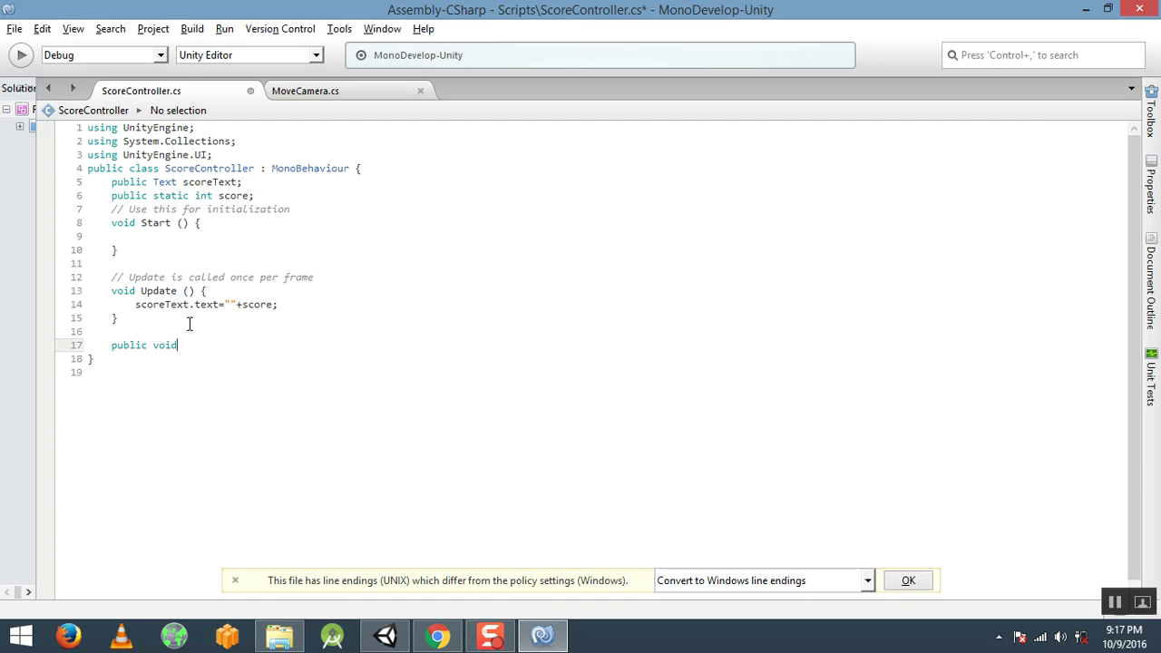
{"action": "type", "text": "Re"}
{"action": "type", "text": "sta"}
{"action": "type", "text": "rt()"}
{"action": "type", "text": "{"}
{"action": "key", "text": "Return"}
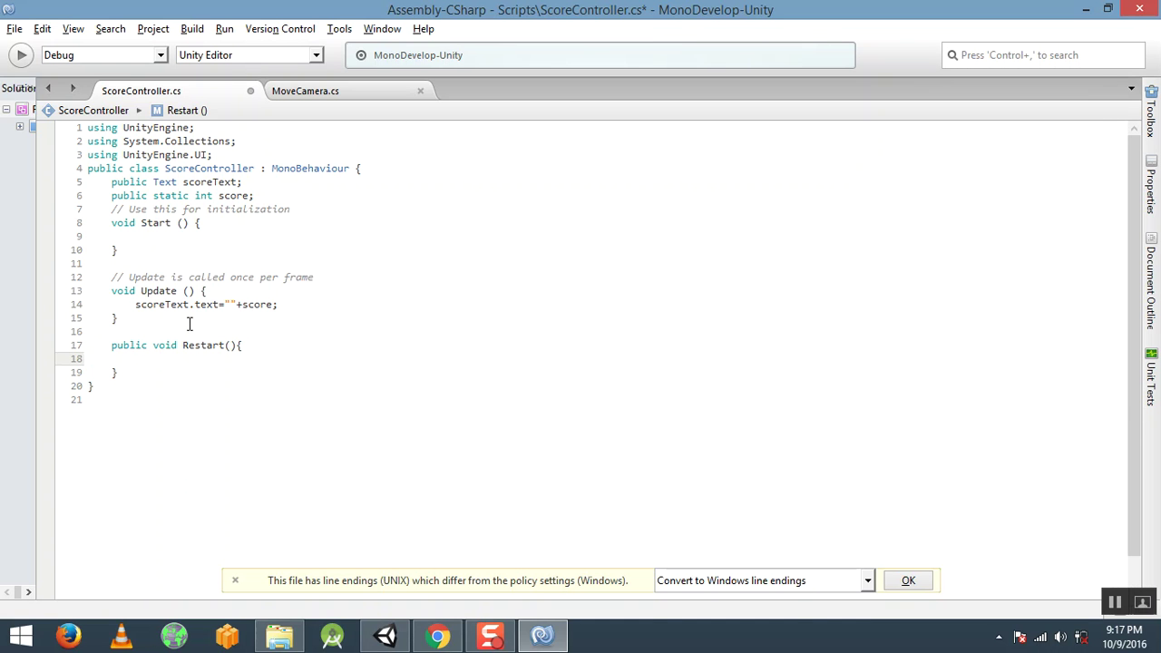
Add using UnityEngine.SceneManagement; below the UnityEngine.UI import and save.
{"action": "left_click", "coordinate": [250, 142]}
{"action": "key", "text": "Return"}
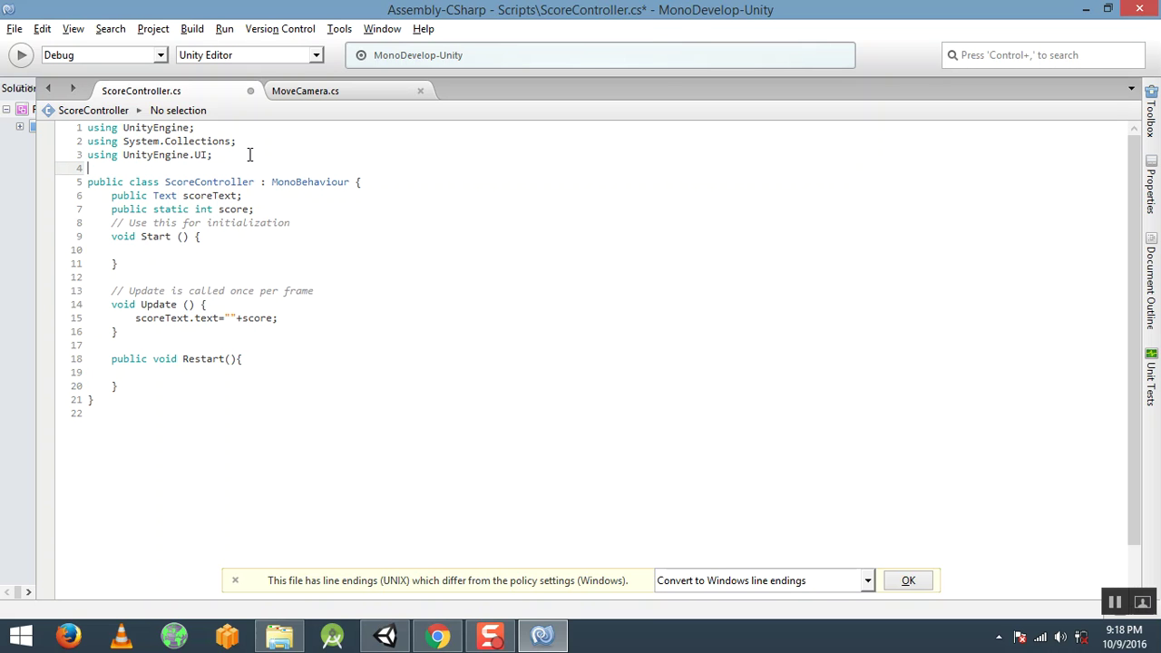
{"action": "type", "text": "using "}
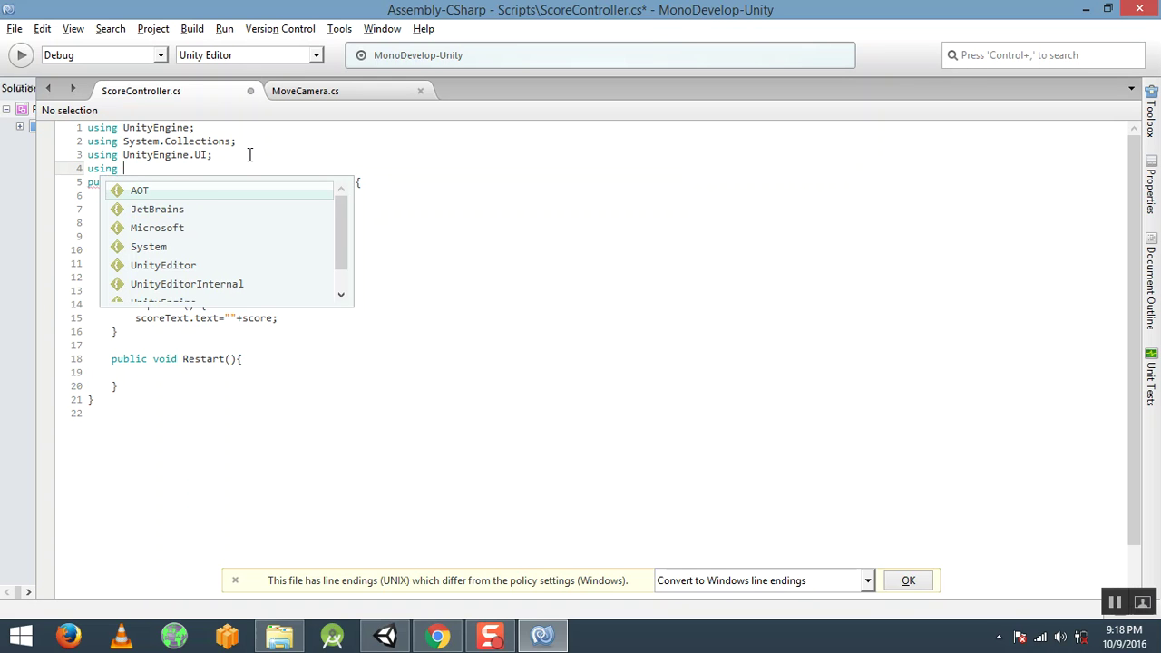
{"action": "type", "text": "Un"}
{"action": "key", "text": "Down"}
{"action": "key", "text": "Down"}
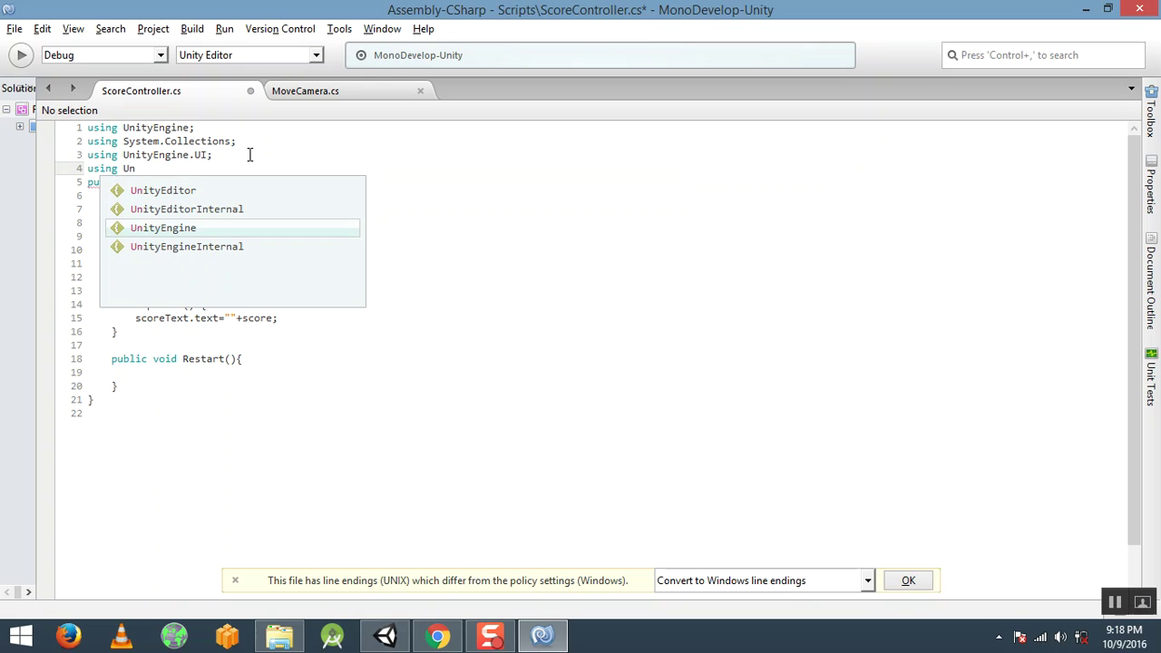
{"action": "type", "text": ".sc"}
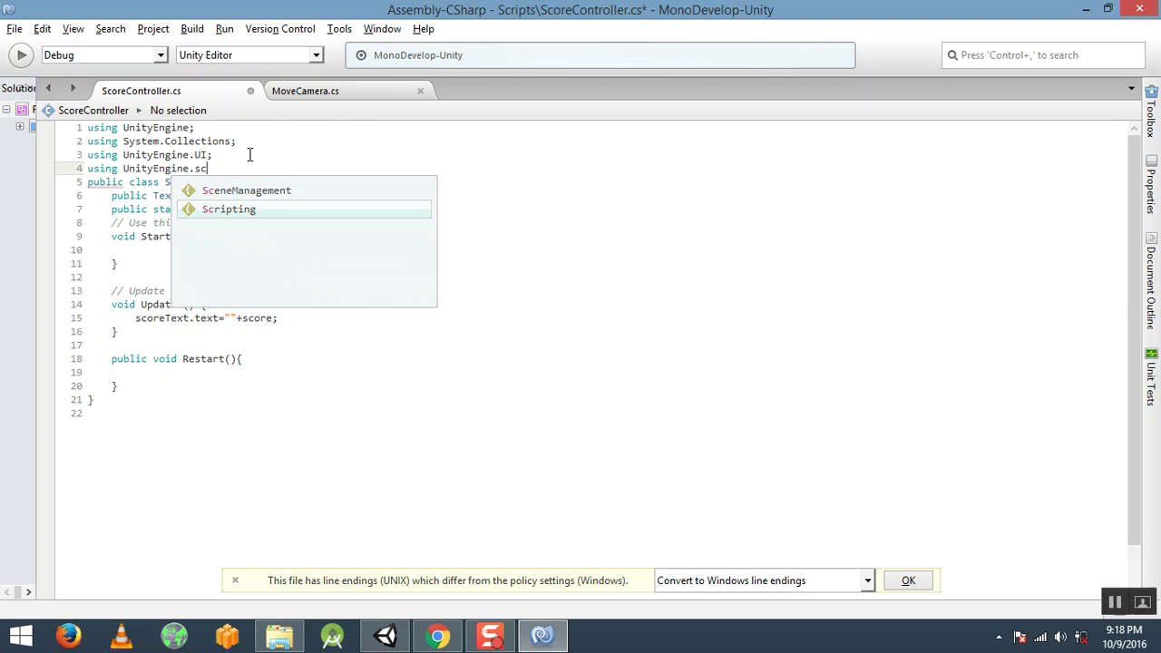
{"action": "key", "text": "Up"}
{"action": "key", "text": "Return"}
{"action": "type", "text": ";"}
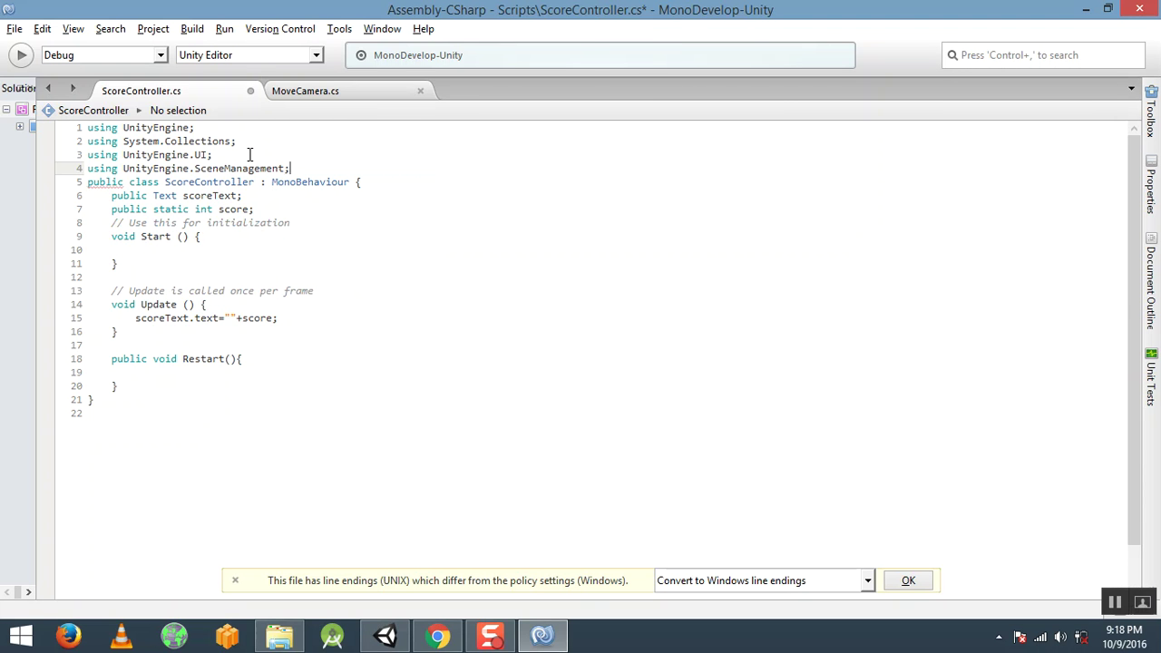
{"action": "key", "text": "ctrl+s"}
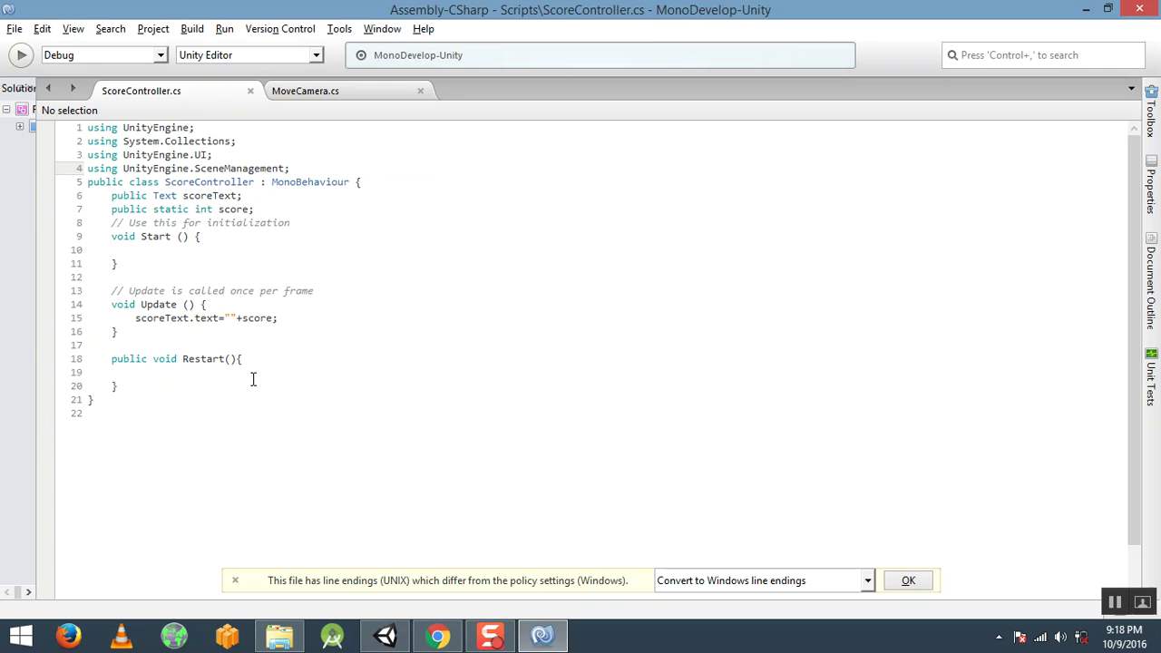
Fill Restart with SceneManager.LoadScene(0);, save, and return to Unity.
{"action": "left_click", "coordinate": [253, 379]}
{"action": "type", "text": "sc"}
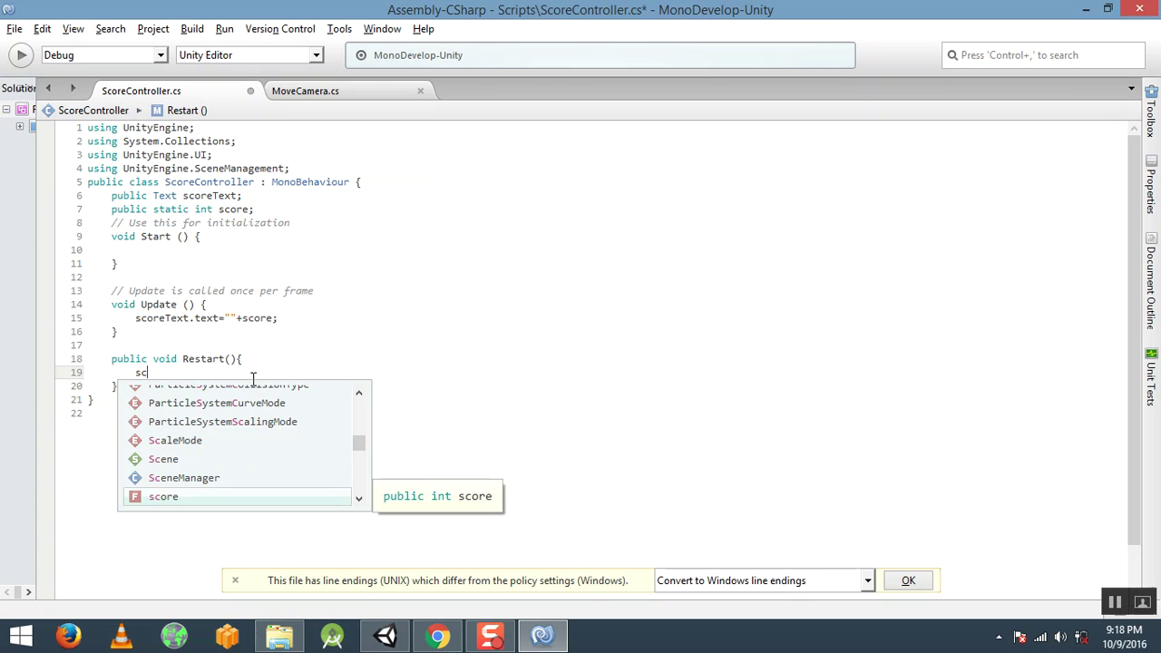
{"action": "type", "text": "e"}
{"action": "key", "text": "Down"}
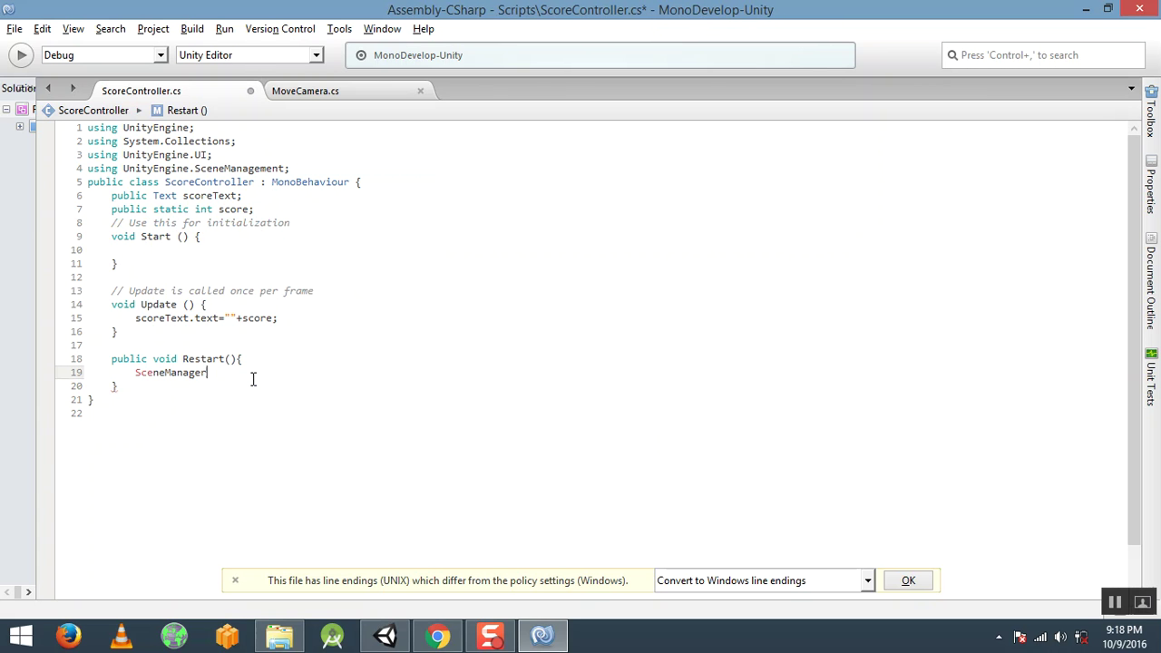
{"action": "type", "text": ".Loa"}
{"action": "key", "text": "Return"}
{"action": "type", "text": "()"}
{"action": "key", "text": "Left"}
{"action": "type", "text": "0)"}
{"action": "type", "text": ";"}
{"action": "key", "text": "ctrl+s"}
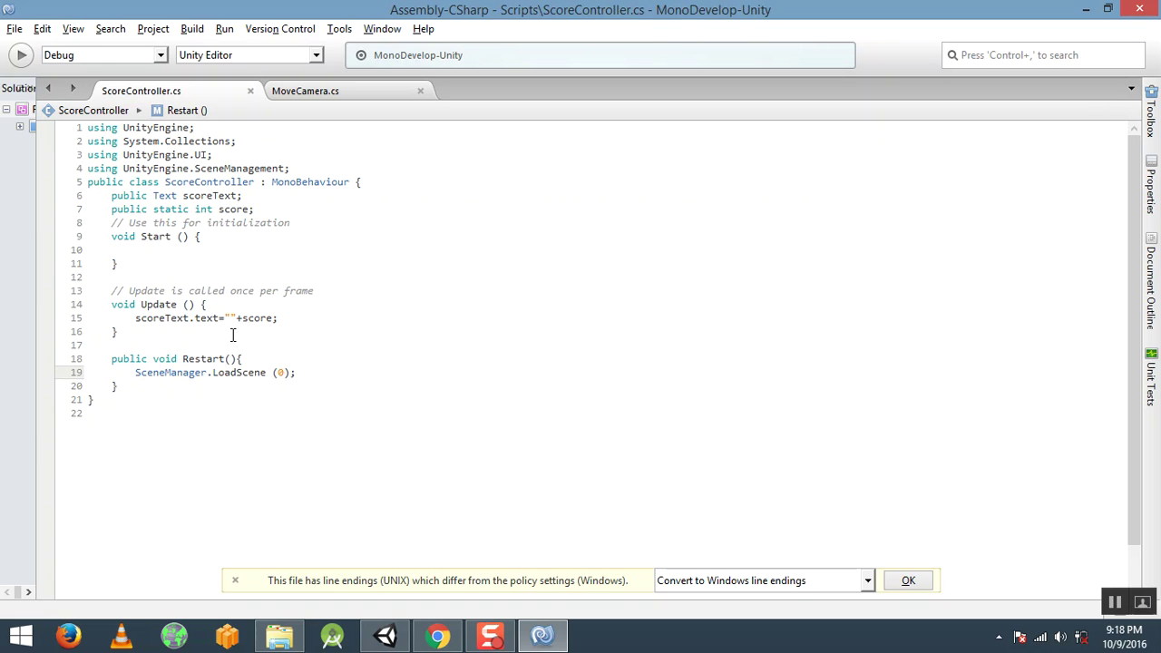
{"action": "left_click", "coordinate": [277, 370]}
{"action": "left_click", "coordinate": [396, 642]}
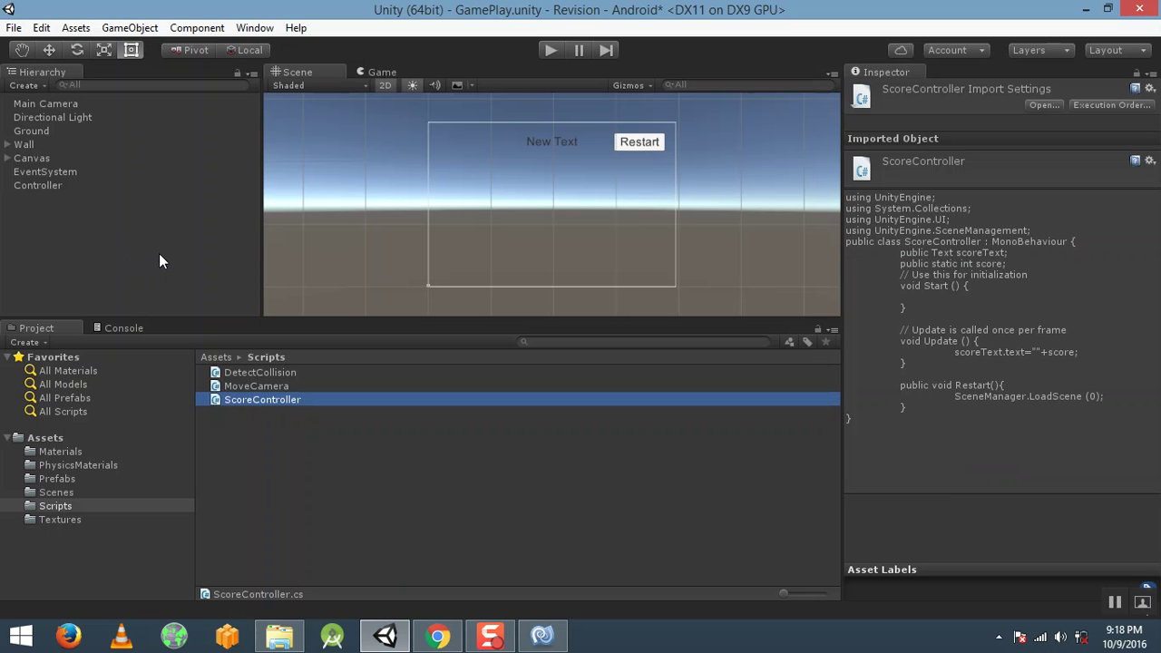
Add ScoreController to Controller and assign the Canvas's Score object to its Score Text field.
{"action": "left_click", "coordinate": [47, 186]}
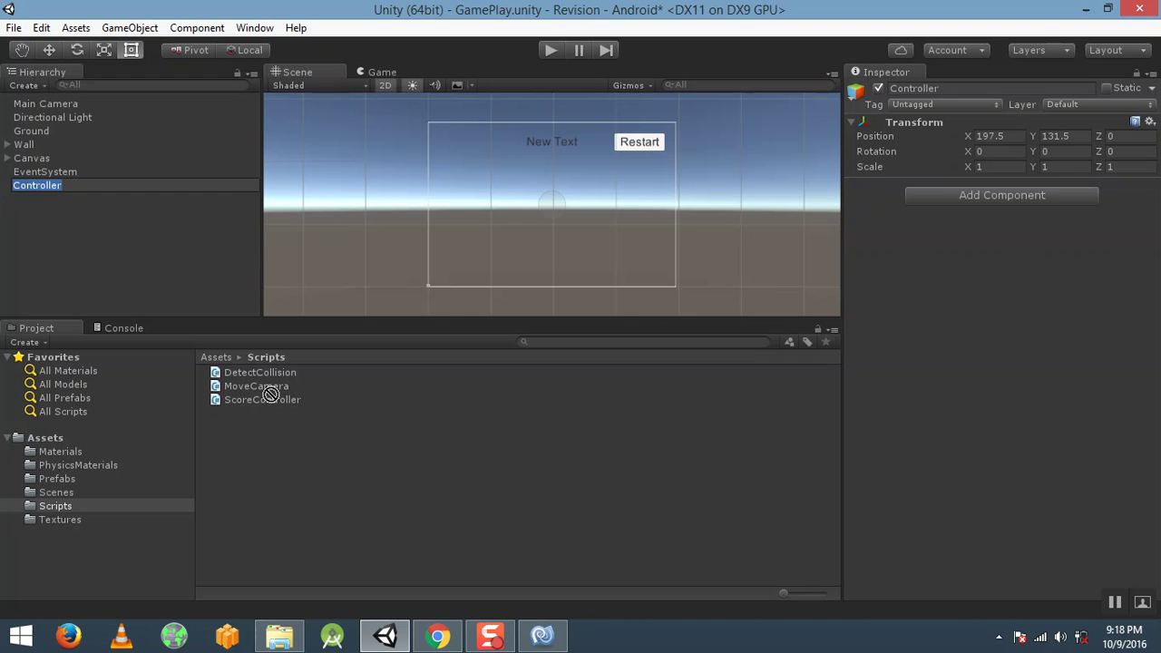
{"action": "left_click_drag", "start_coordinate": [254, 399], "coordinate": [1012, 402]}
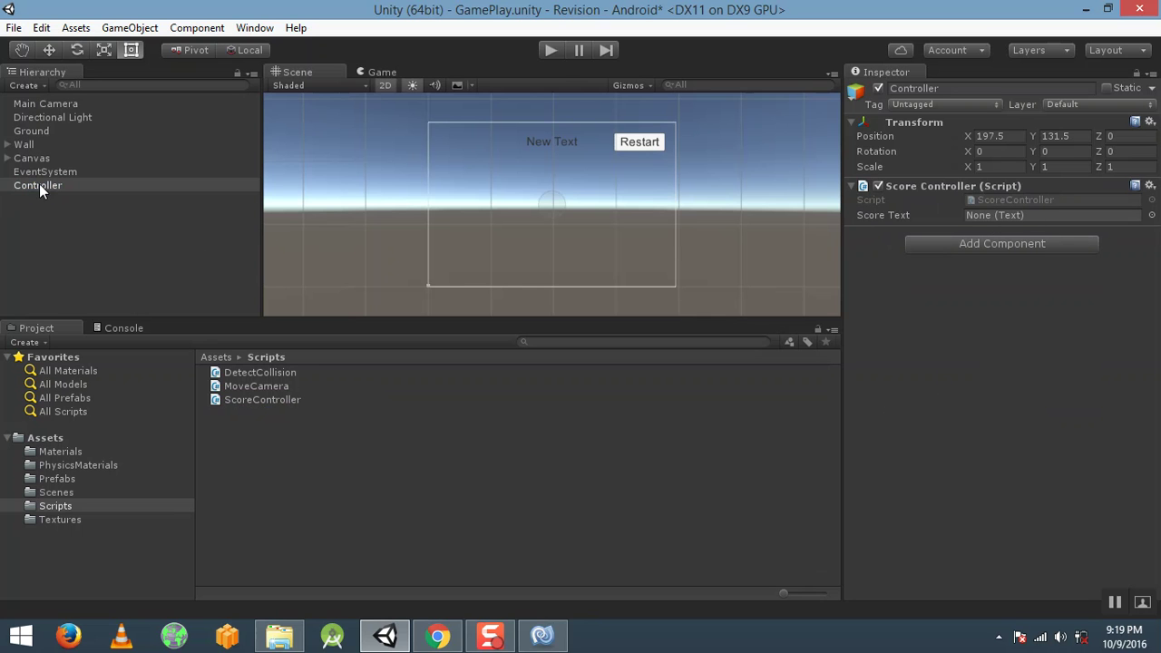
{"action": "left_click", "coordinate": [8, 158]}
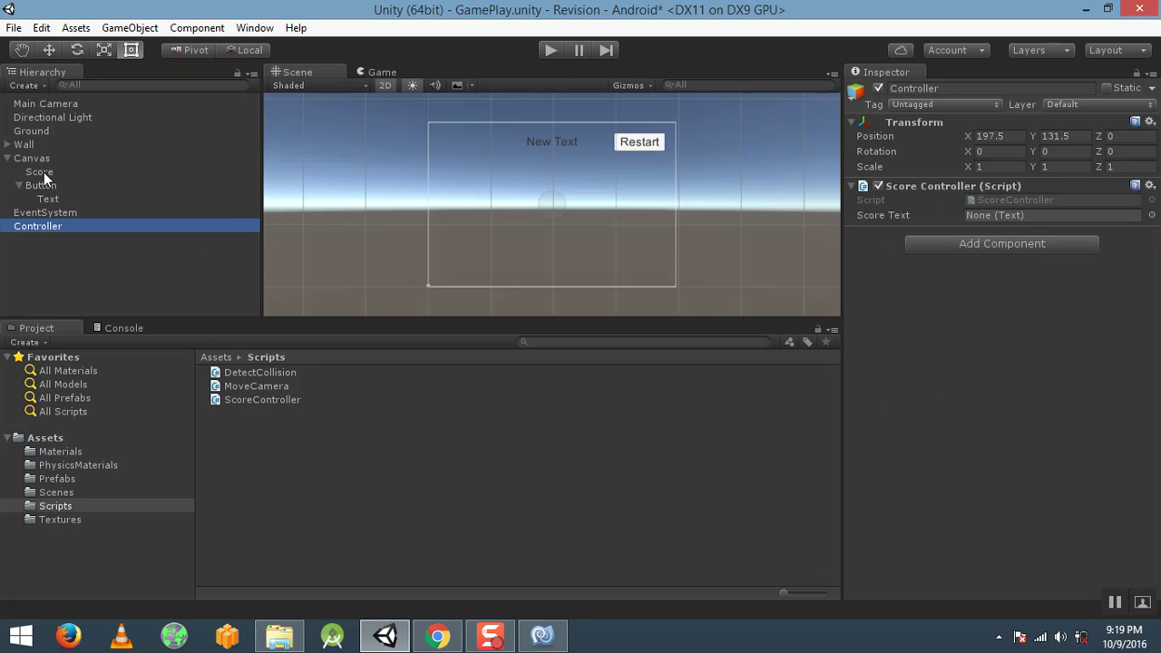
{"action": "left_click_drag", "start_coordinate": [43, 172], "coordinate": [1014, 219]}
Set the Button's On Click to Controller's ScoreController.Restart() and enter Play mode.
{"action": "left_click", "coordinate": [59, 266]}
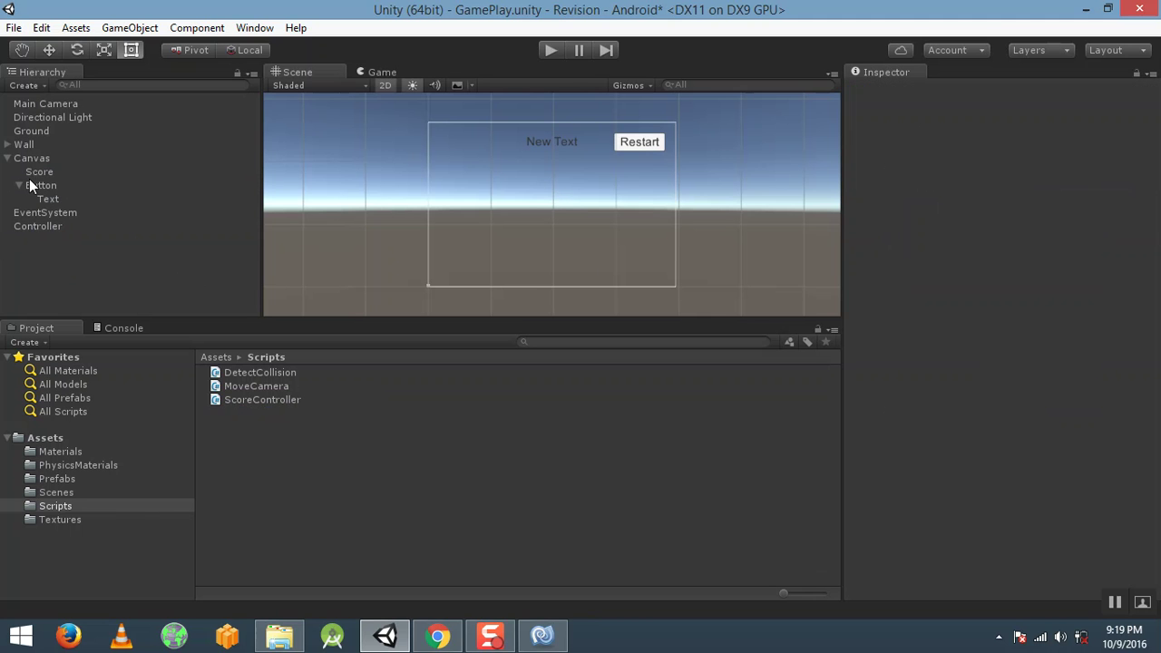
{"action": "left_click", "coordinate": [30, 183]}
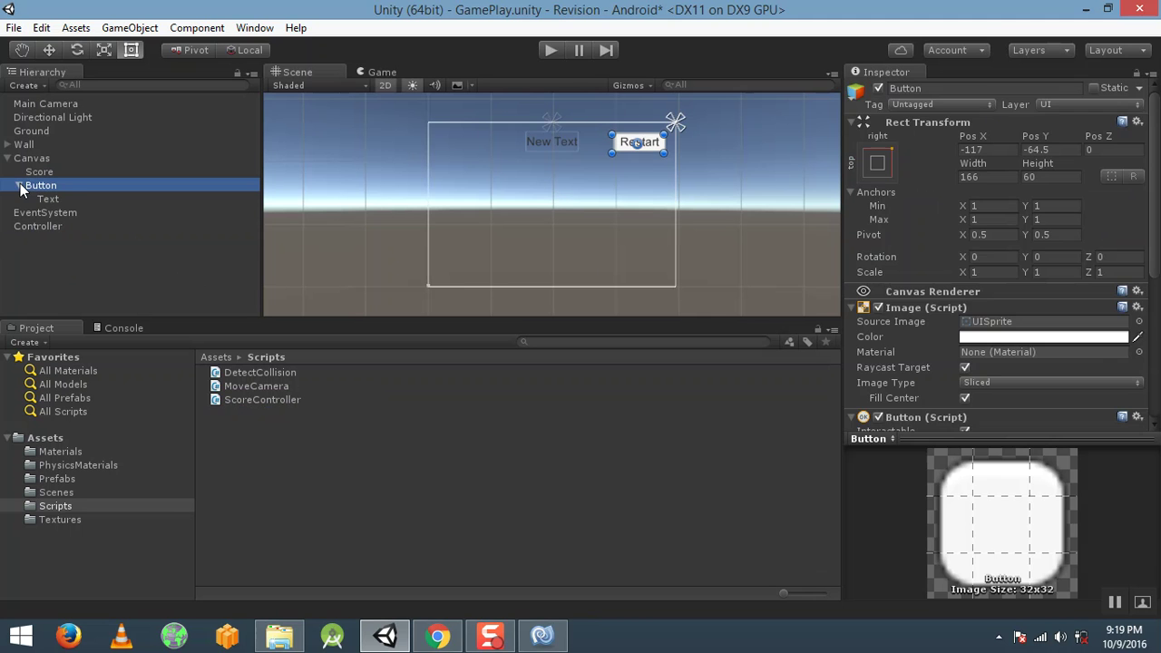
{"action": "key", "text": "Left"}
{"action": "scroll", "coordinate": [1014, 250], "scroll_direction": "down", "scroll_amount": 5}
{"action": "scroll", "coordinate": [1013, 250], "scroll_direction": "down", "scroll_amount": 2}
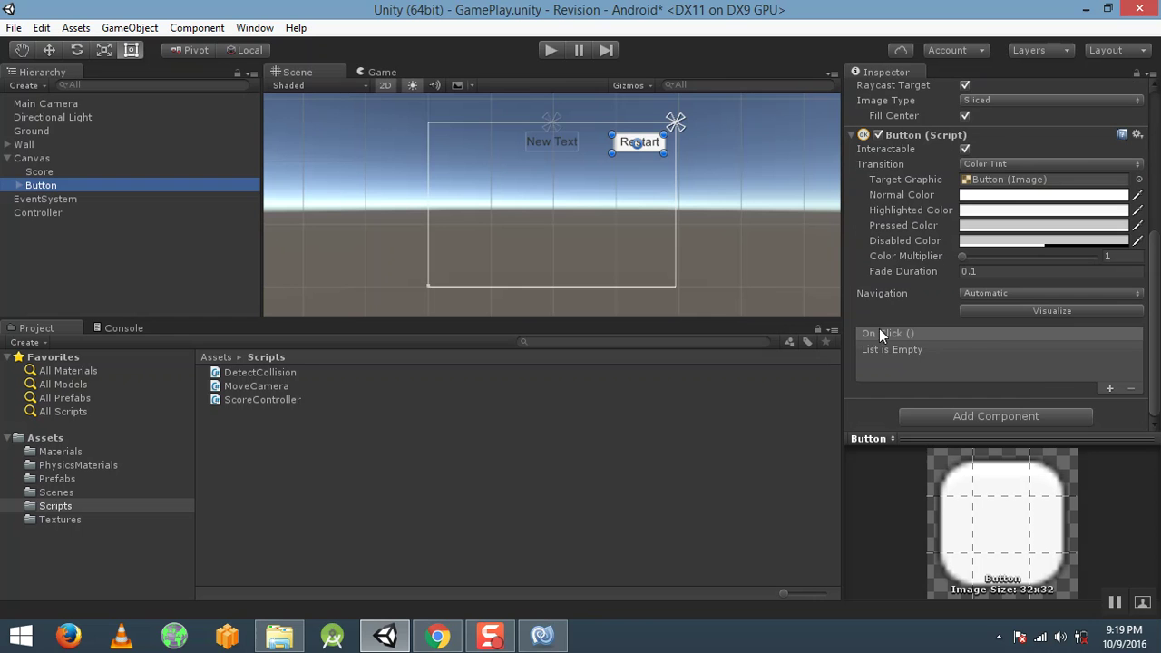
{"action": "left_click", "coordinate": [1109, 387]}
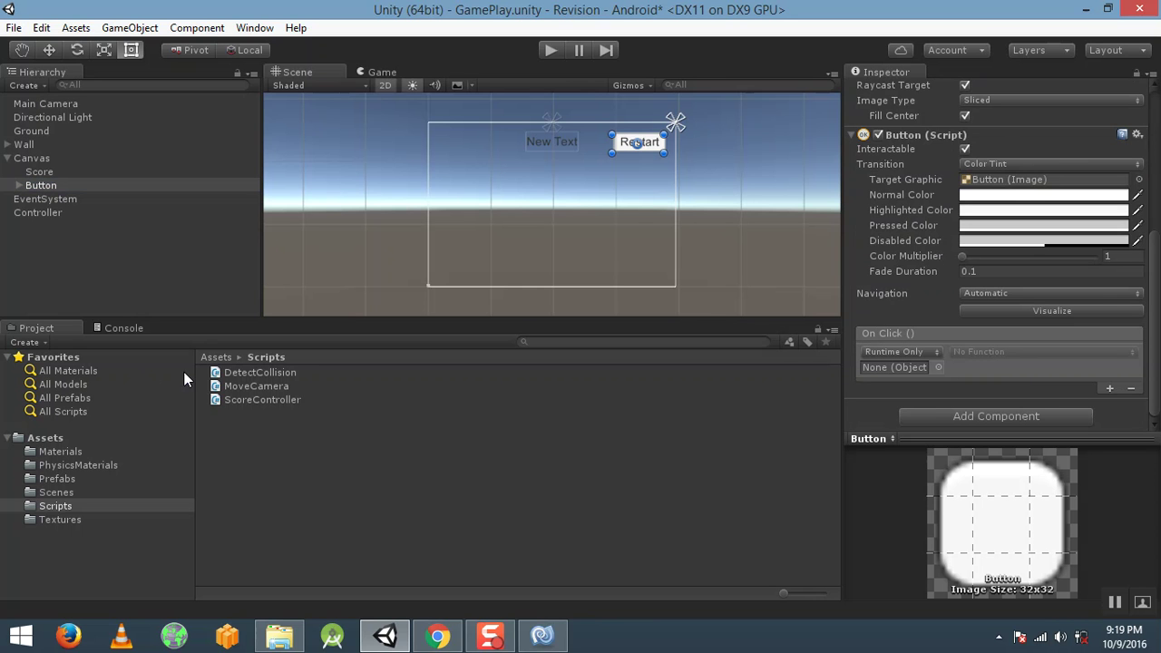
{"action": "mouse_move", "coordinate": [29, 216]}
{"action": "left_mouse_down"}
{"action": "mouse_move", "coordinate": [882, 359]}
{"action": "mouse_move", "coordinate": [891, 375]}
{"action": "left_mouse_up"}
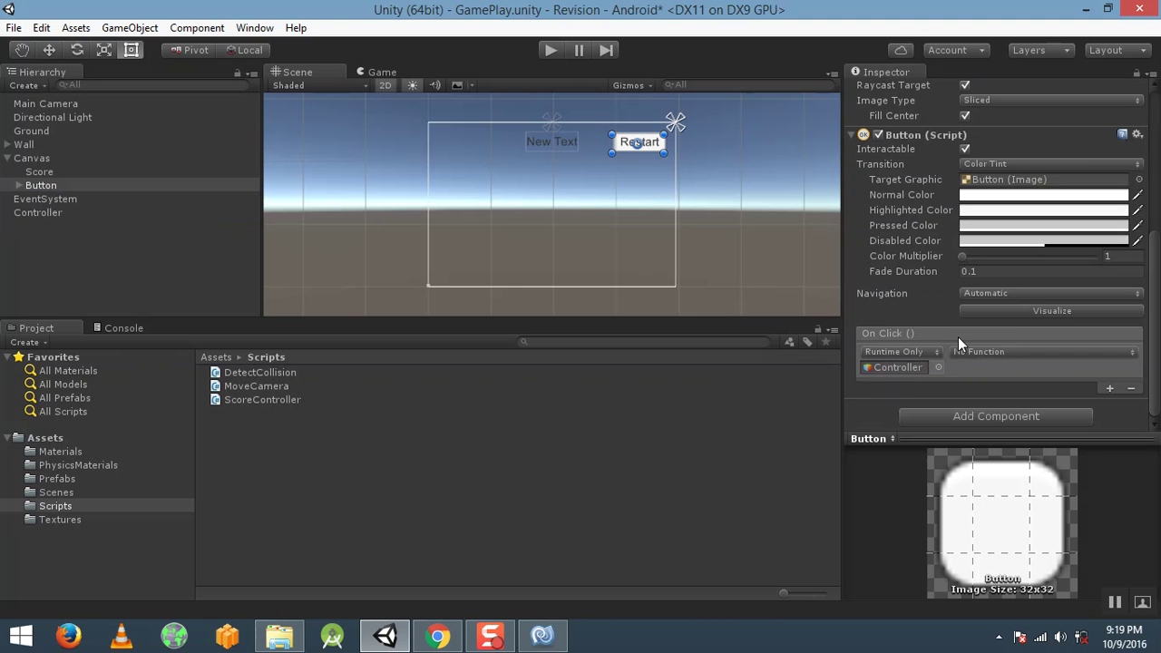
{"action": "left_click", "coordinate": [978, 351]}
{"action": "mouse_move", "coordinate": [1011, 433]}
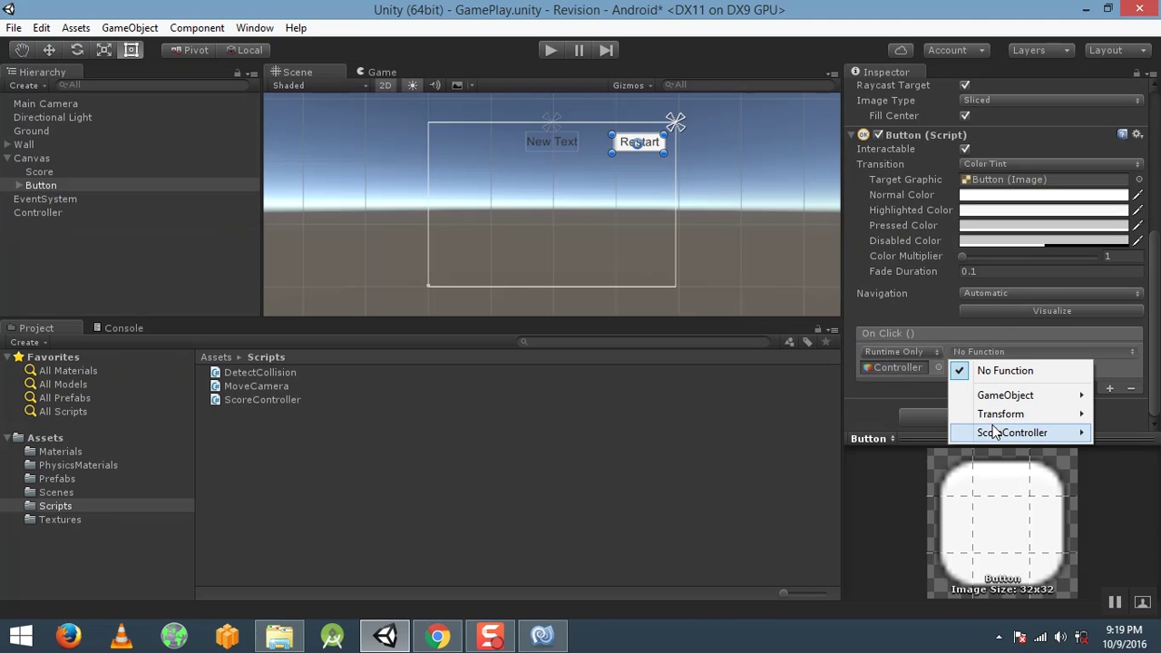
{"action": "left_click", "coordinate": [786, 564]}
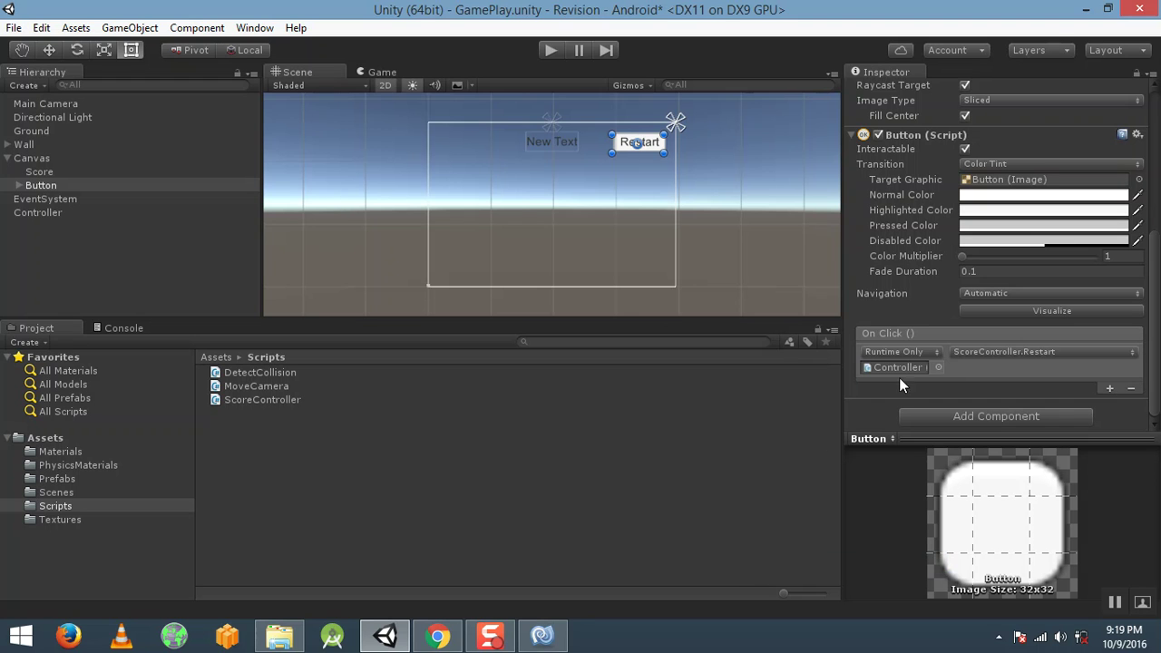
{"action": "left_click", "coordinate": [547, 51]}
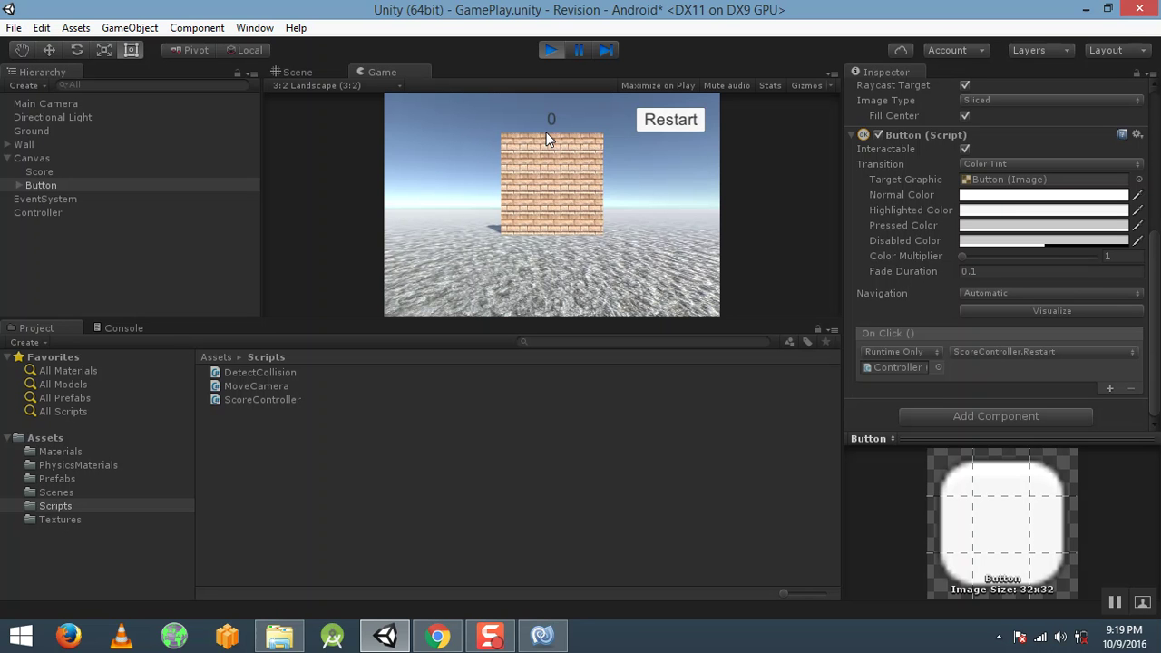
Fire balls at the wall, use Restart to rebuild it, fire again, then stop play.
{"action": "left_click", "coordinate": [546, 138]}
{"action": "left_click", "coordinate": [643, 190]}
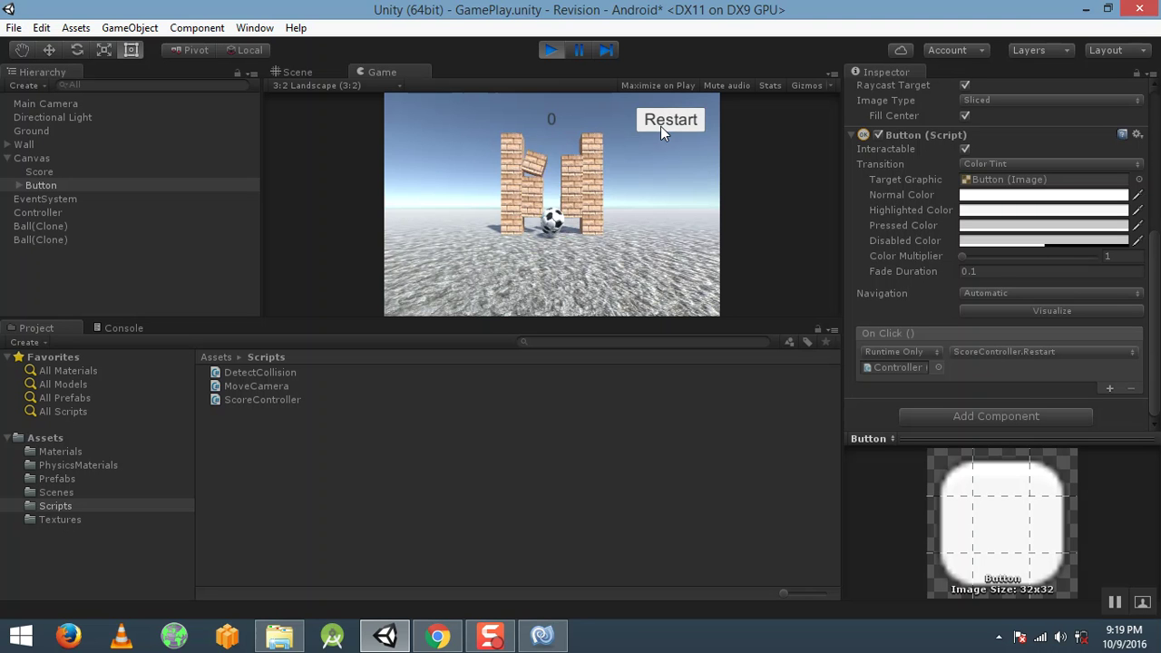
{"action": "left_click", "coordinate": [661, 126]}
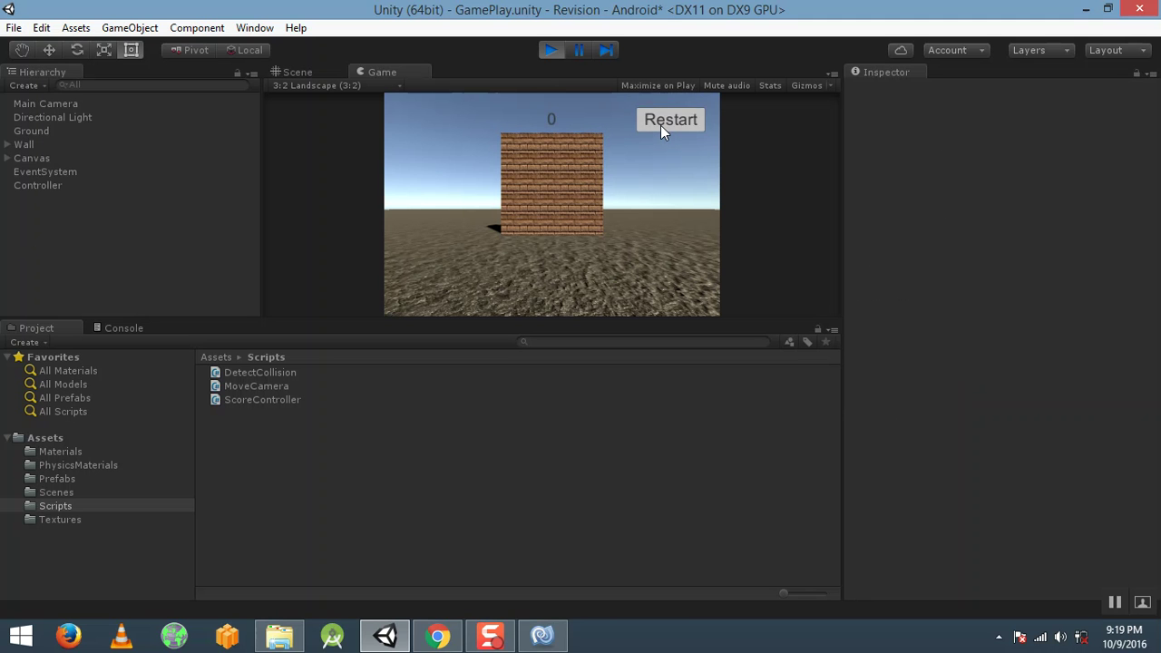
{"action": "left_click", "coordinate": [660, 125]}
{"action": "left_click", "coordinate": [588, 212]}
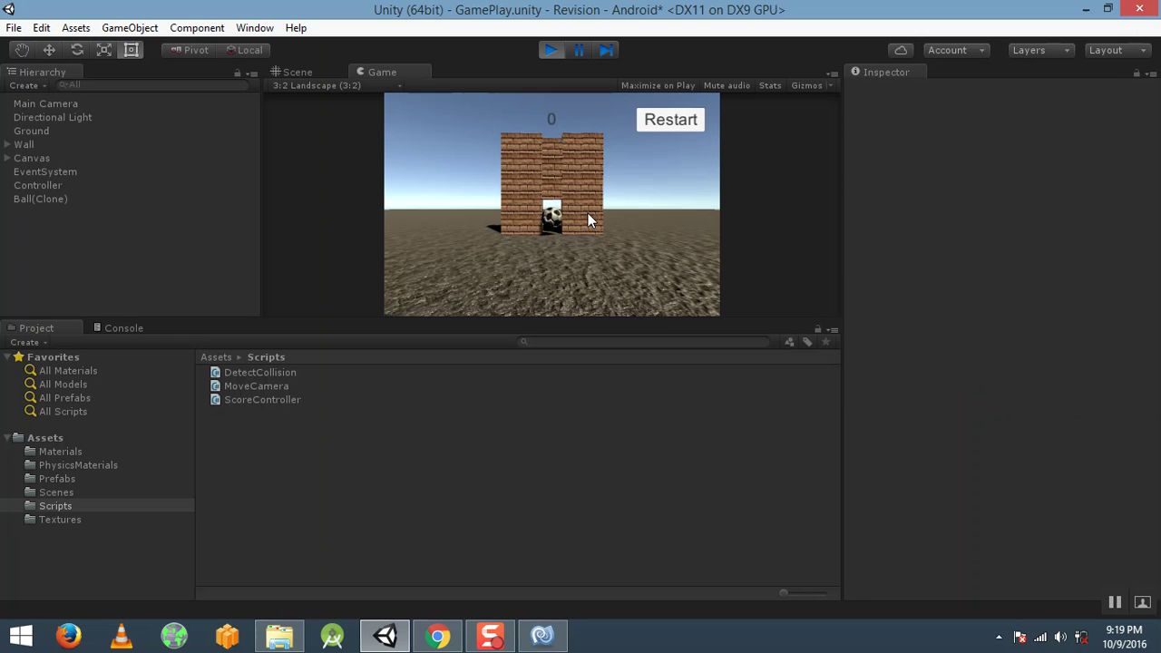
{"action": "left_click", "coordinate": [587, 213]}
{"action": "left_click", "coordinate": [622, 168]}
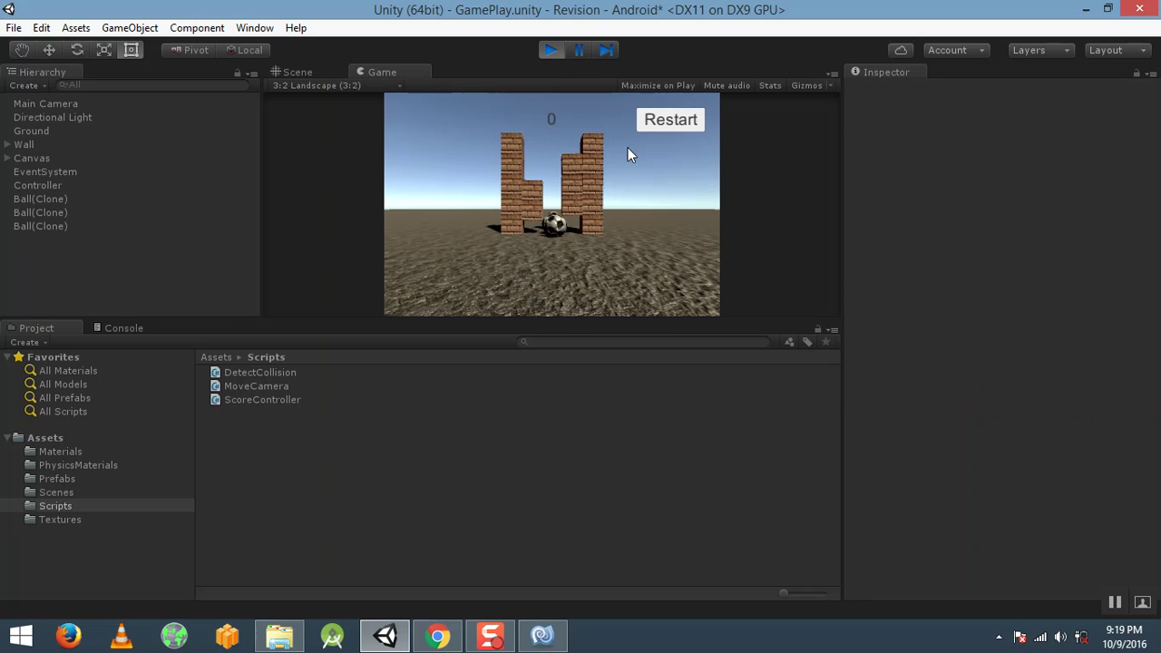
{"action": "left_click", "coordinate": [551, 50]}
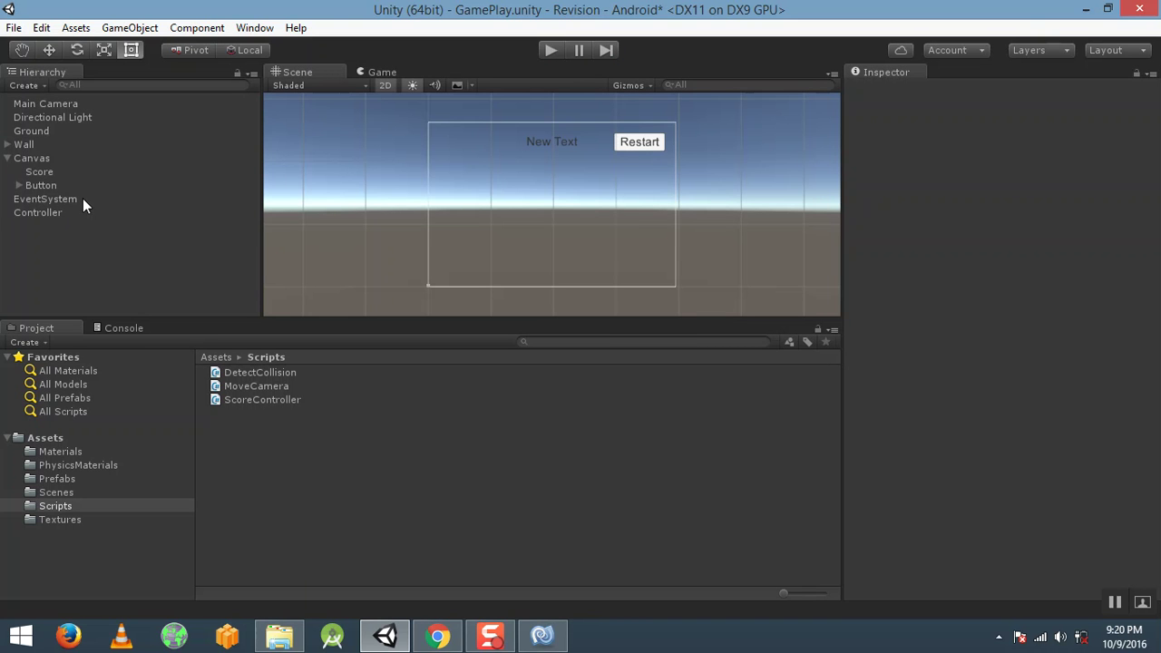
Insert ScoreController.score++; before the Destroy call in DetectCollision's brick check and save.
{"action": "left_click", "coordinate": [280, 373]}
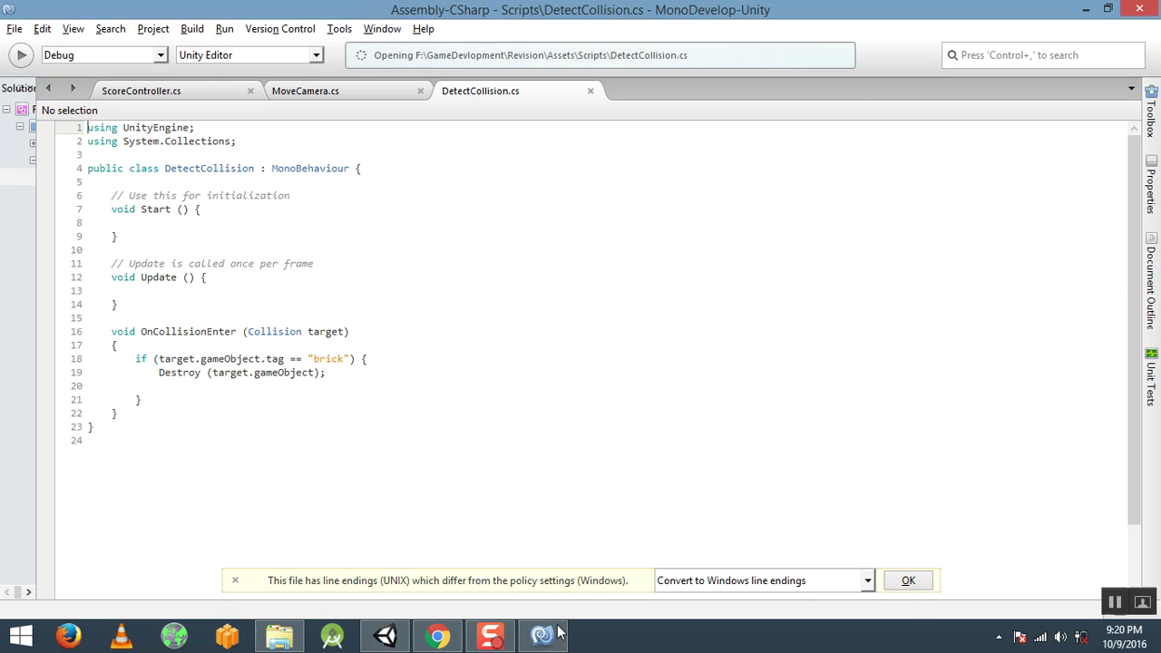
{"action": "left_click", "coordinate": [159, 386]}
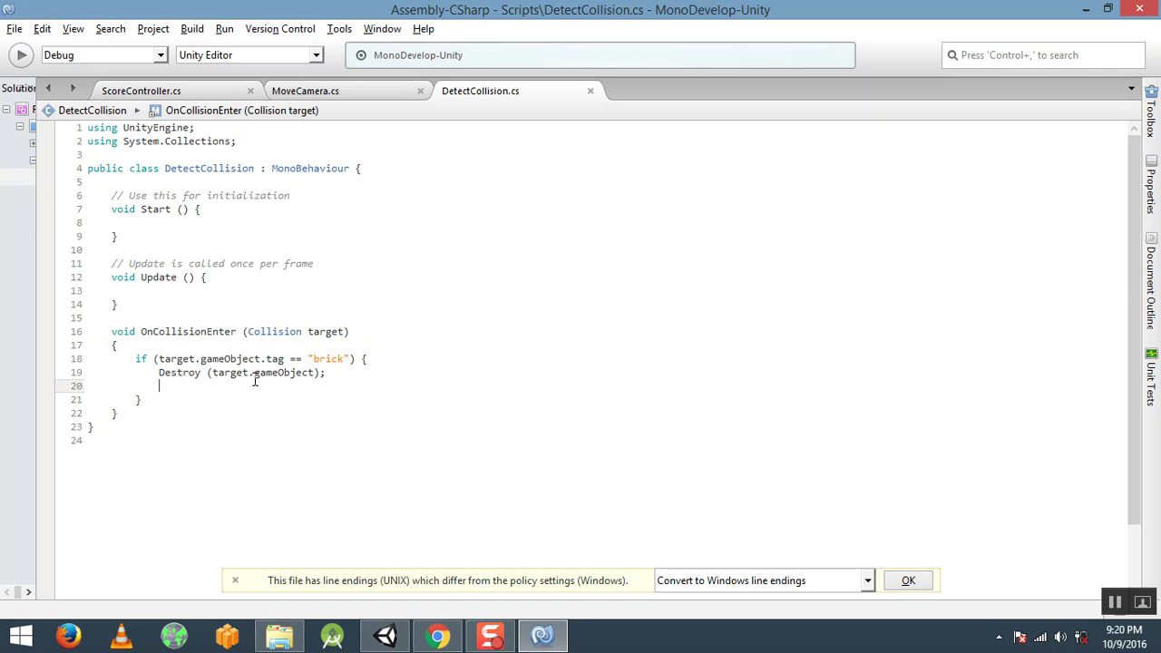
{"action": "left_click", "coordinate": [392, 362]}
{"action": "key", "text": "Return"}
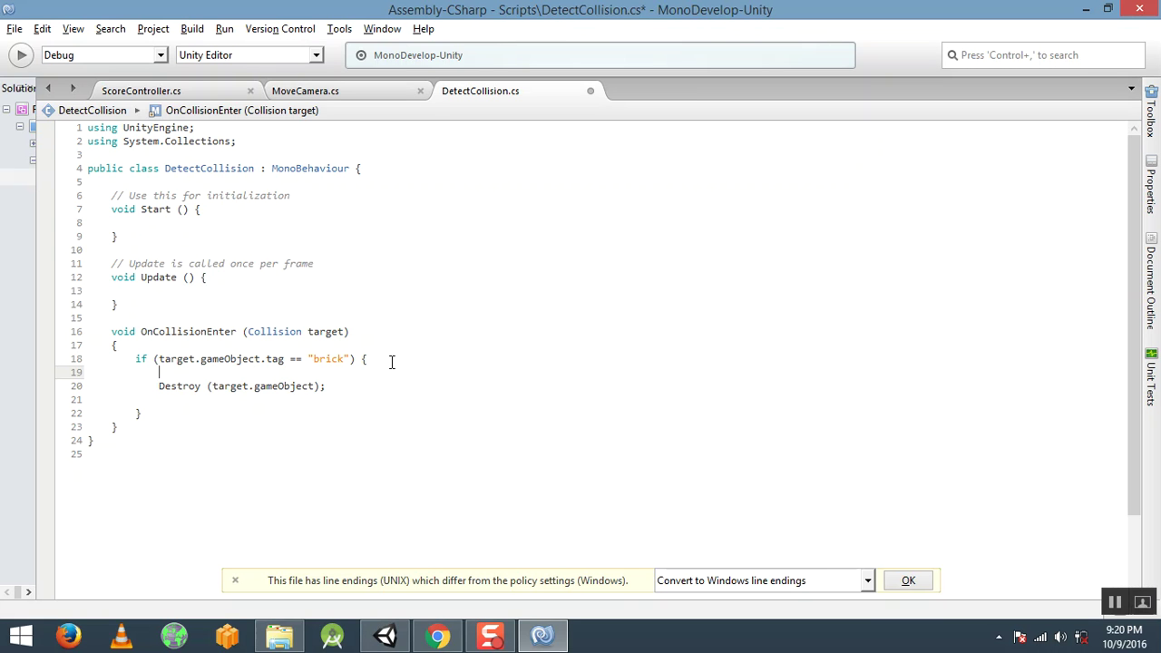
{"action": "type", "text": "Sco"}
{"action": "key", "text": "Return"}
{"action": "type", "text": "."}
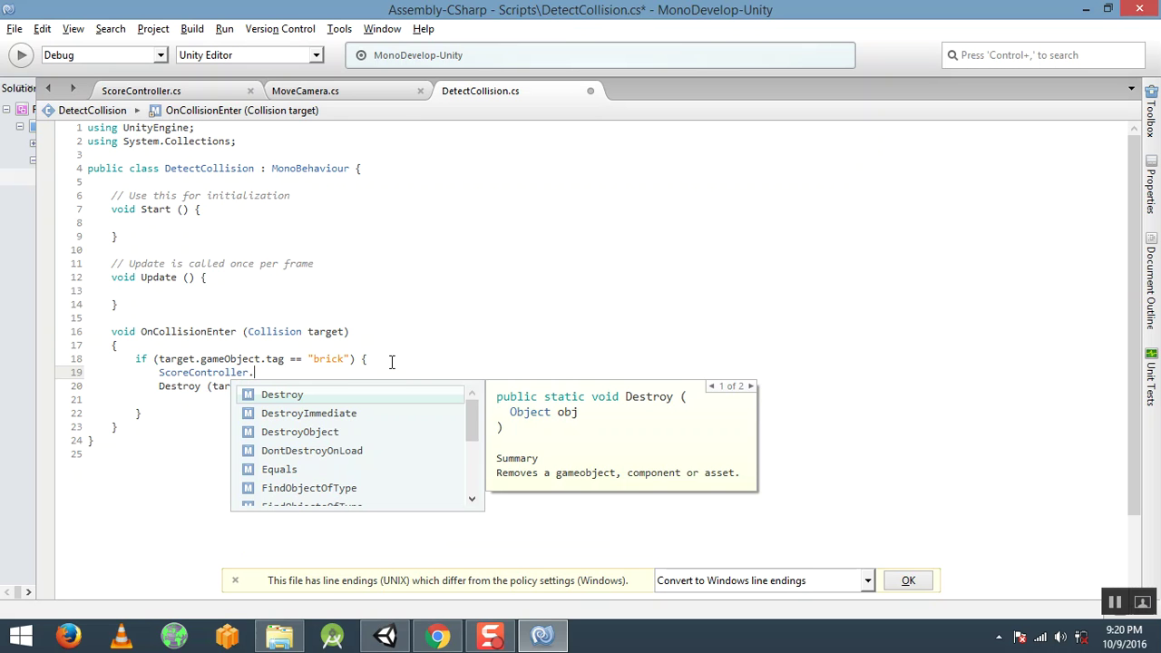
{"action": "type", "text": "score"}
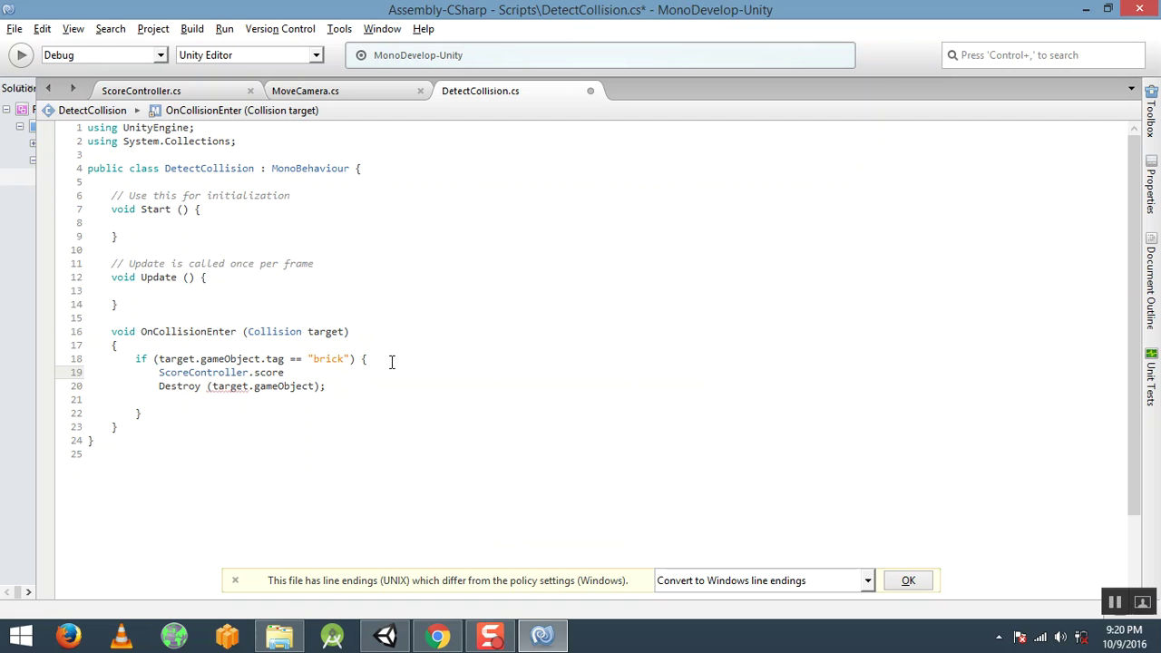
{"action": "type", "text": "++;"}
{"action": "key", "text": "ctrl+s"}
Play-test from Unity, watching the score reach 20, press Restart, then stop and return to the code editor.
{"action": "left_click", "coordinate": [385, 635]}
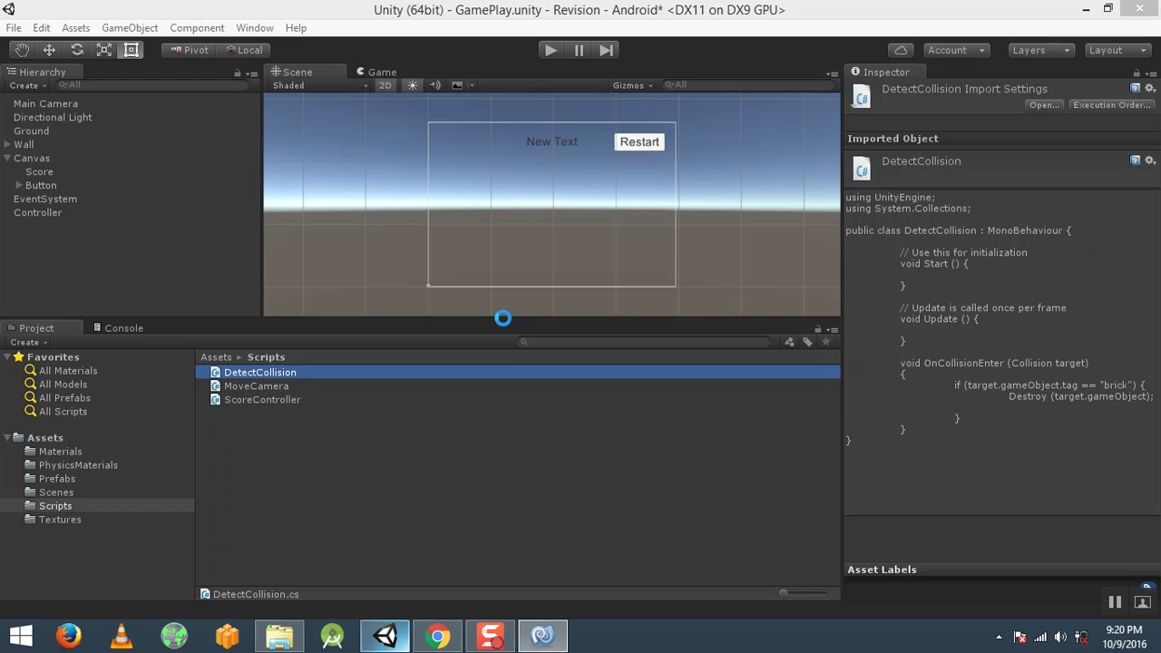
{"action": "left_click", "coordinate": [545, 56]}
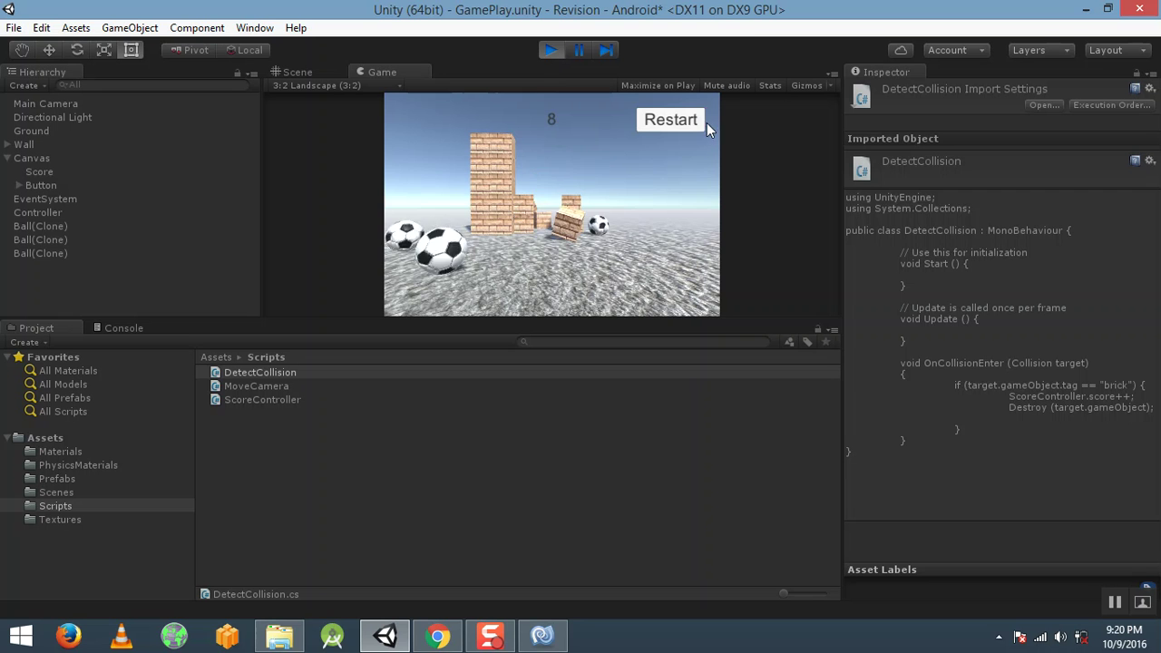
{"action": "left_click", "coordinate": [671, 120]}
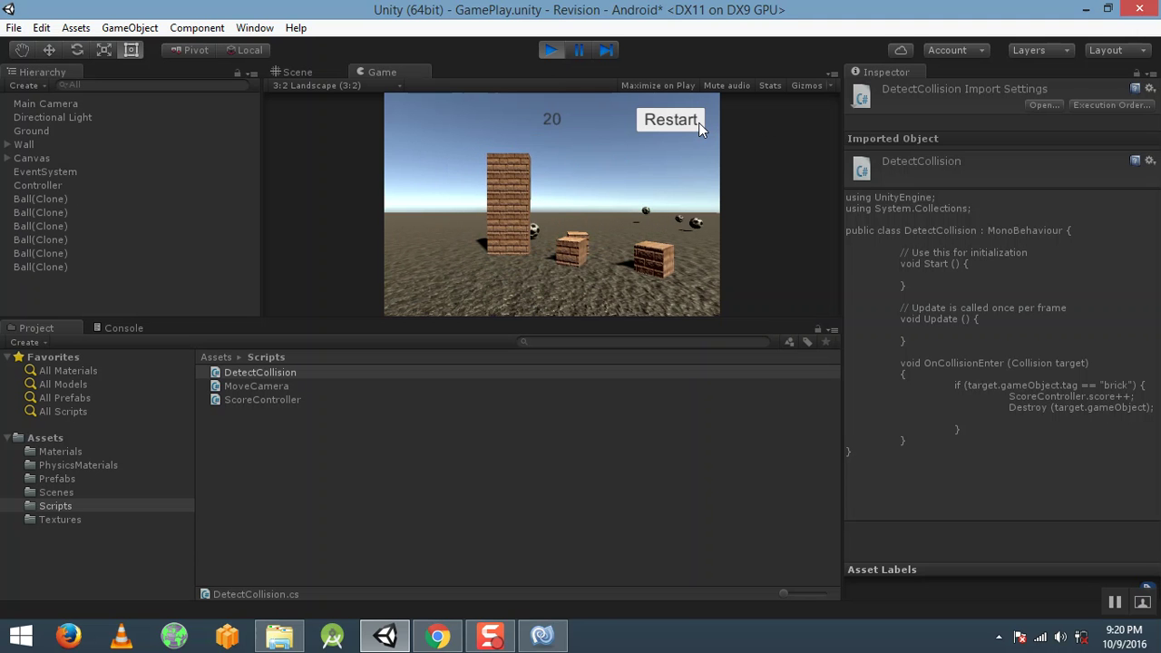
{"action": "left_click", "coordinate": [556, 51]}
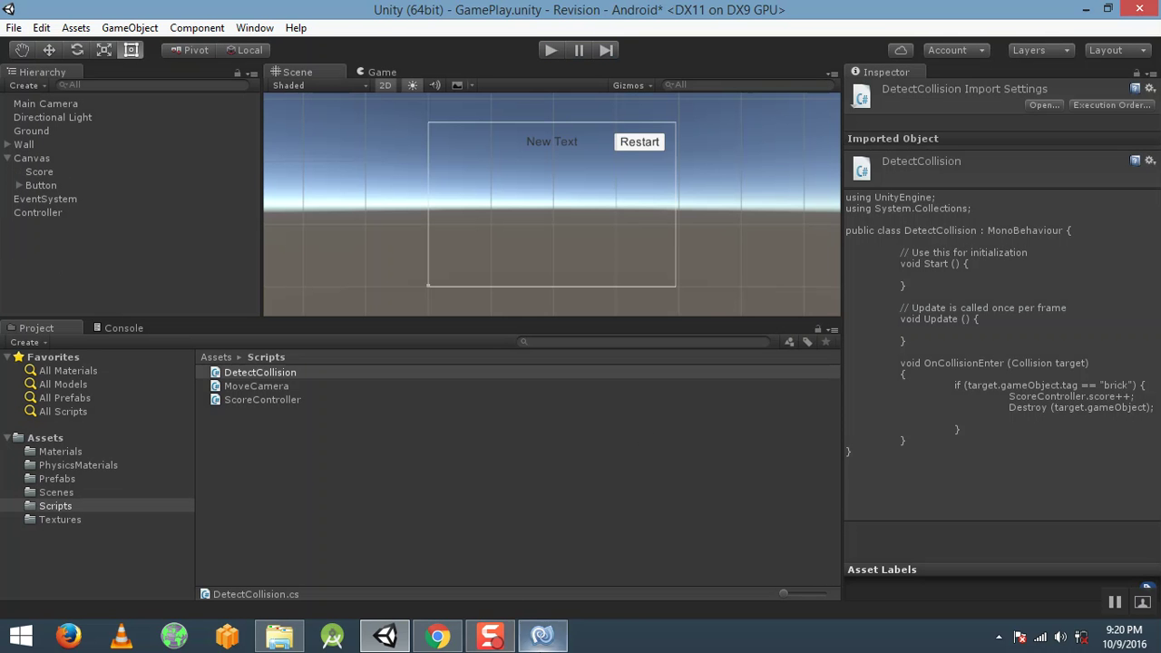
{"action": "left_click", "coordinate": [542, 637]}
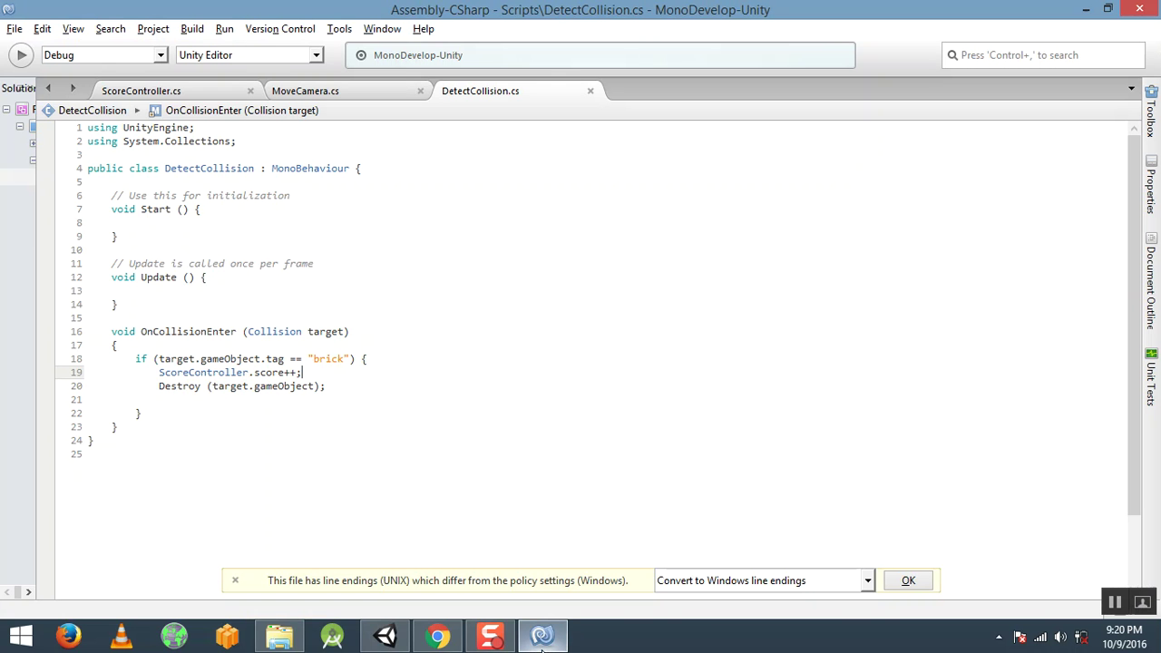
Add score = 0; as the first line of ScoreController's Restart(), save, and return to Unity.
{"action": "left_click", "coordinate": [181, 94]}
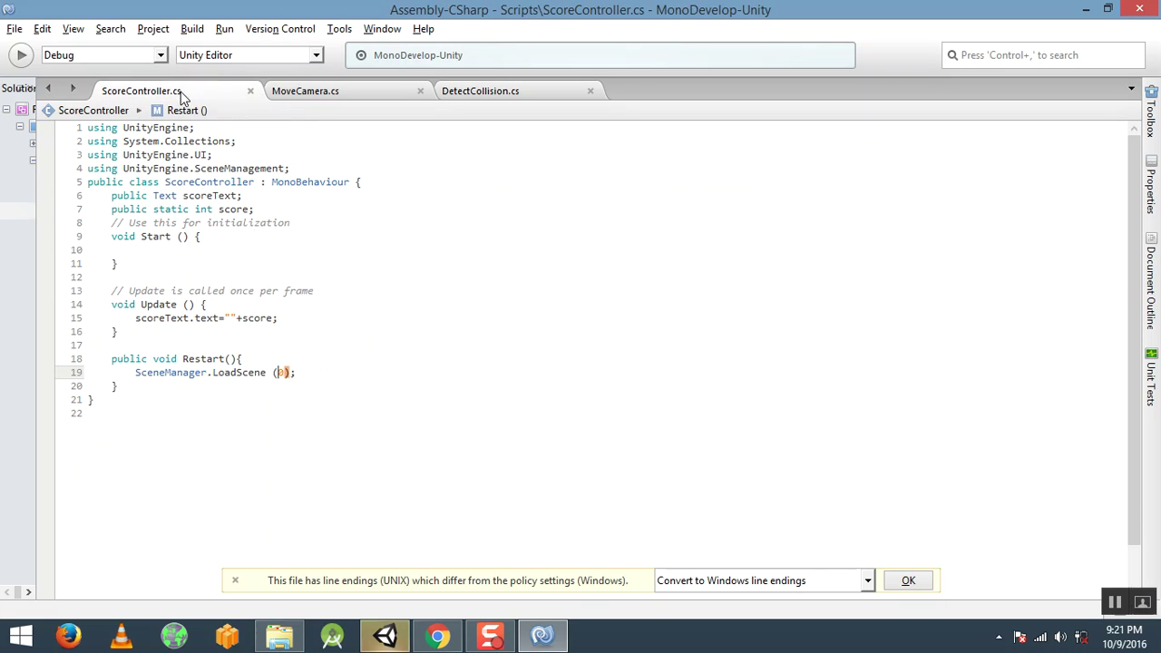
{"action": "left_click", "coordinate": [209, 195]}
{"action": "double_click", "coordinate": [232, 210]}
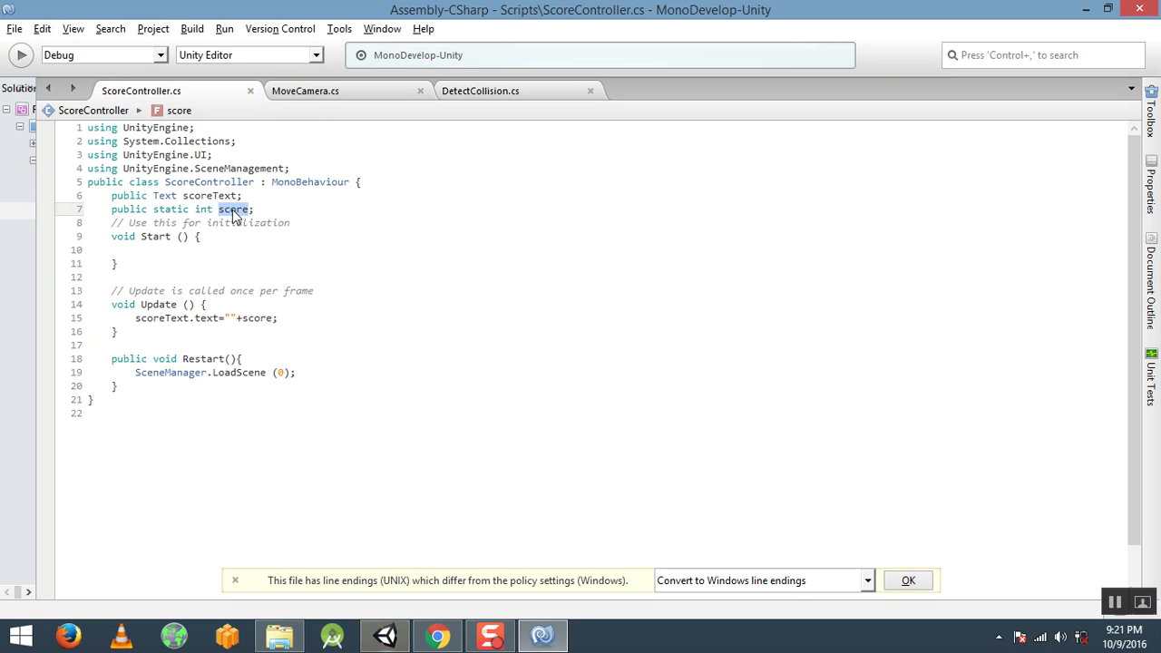
{"action": "left_click", "coordinate": [267, 361]}
{"action": "key", "text": "Return"}
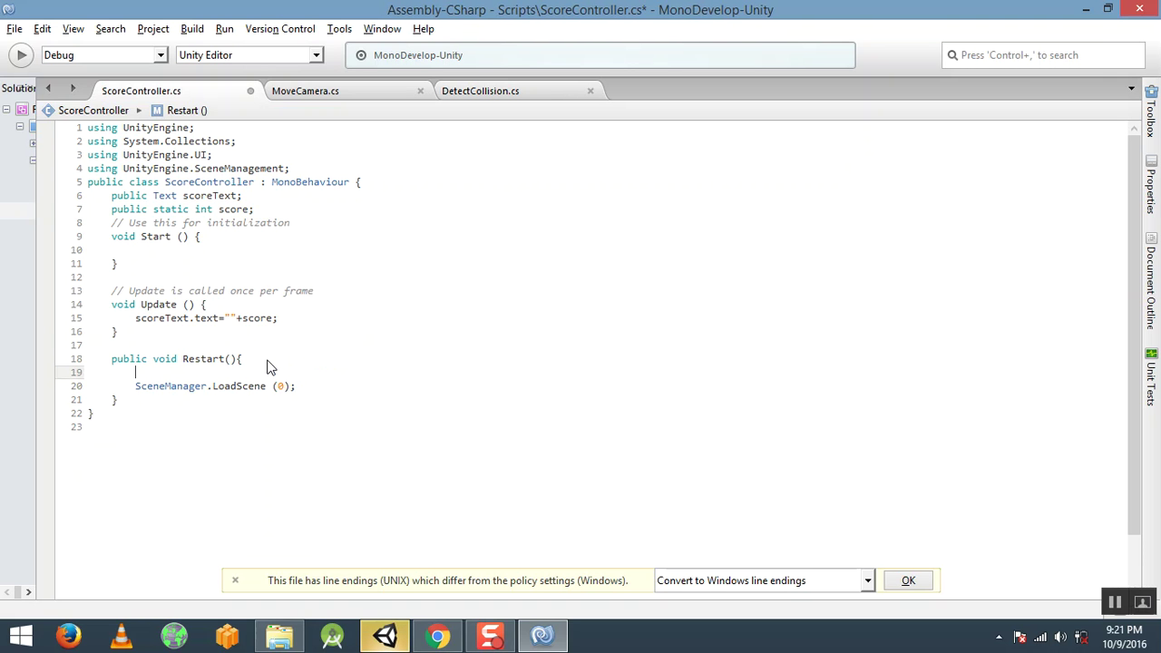
{"action": "type", "text": "score = "}
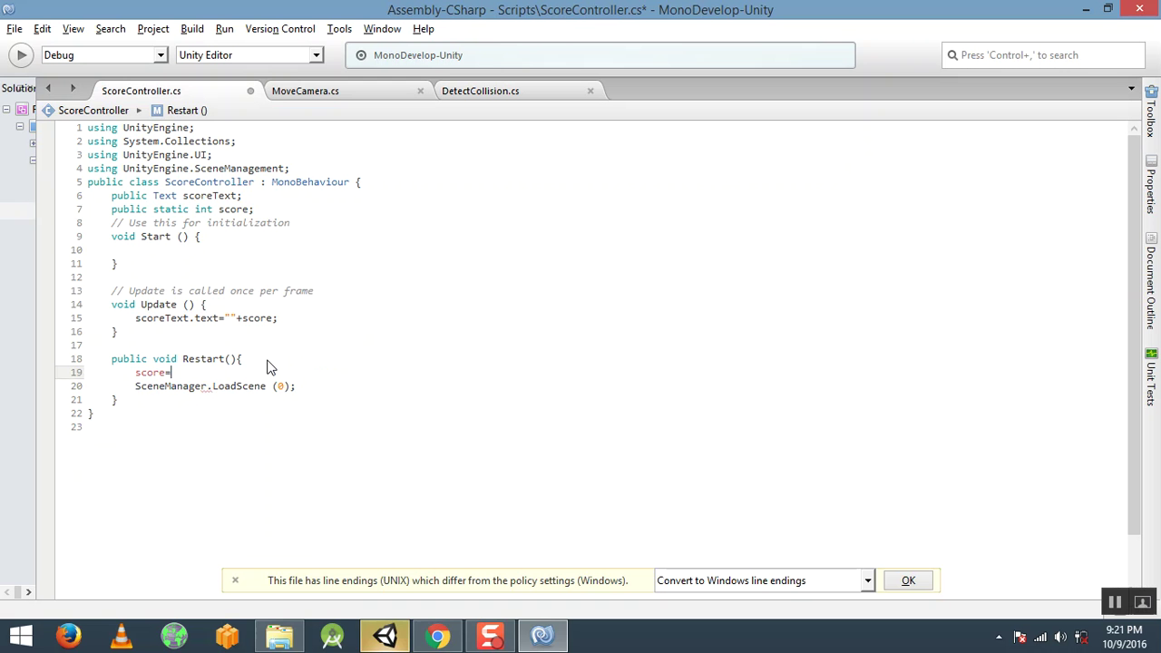
{"action": "type", "text": "0;"}
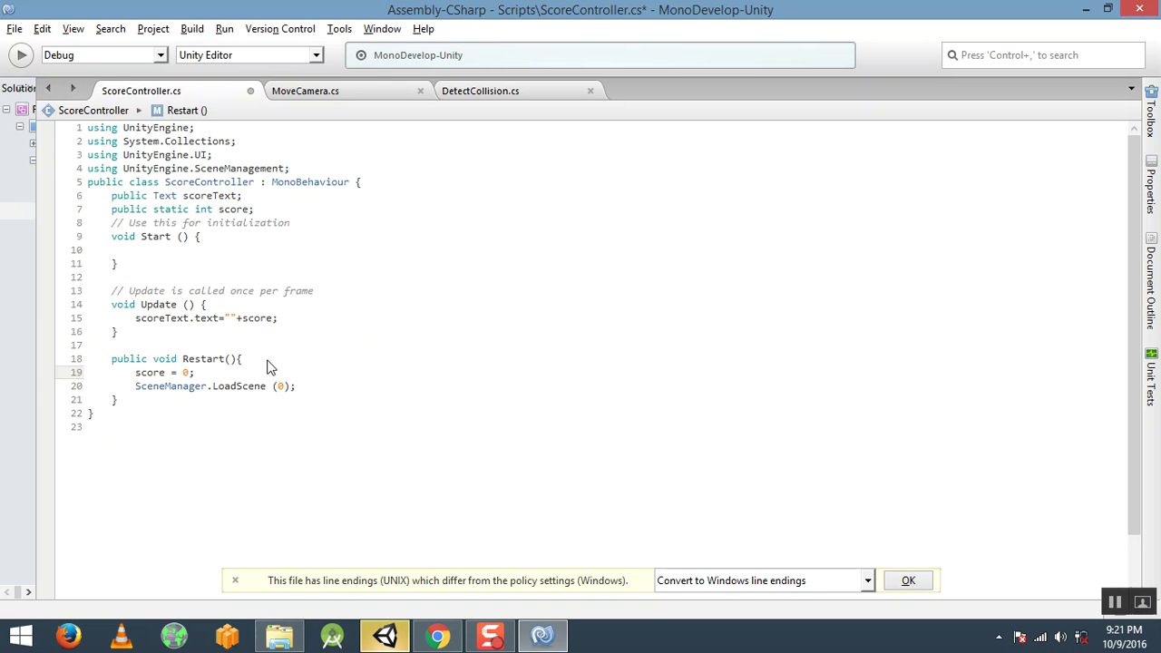
{"action": "key", "text": "ctrl+s"}
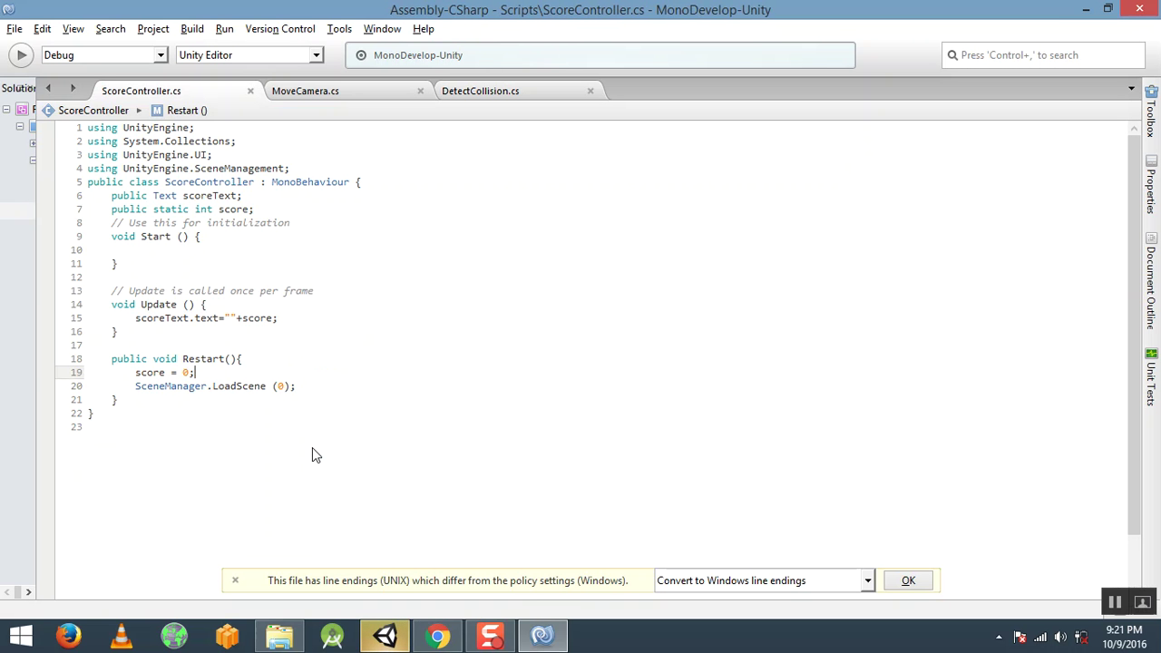
{"action": "key", "text": "alt+Tab"}
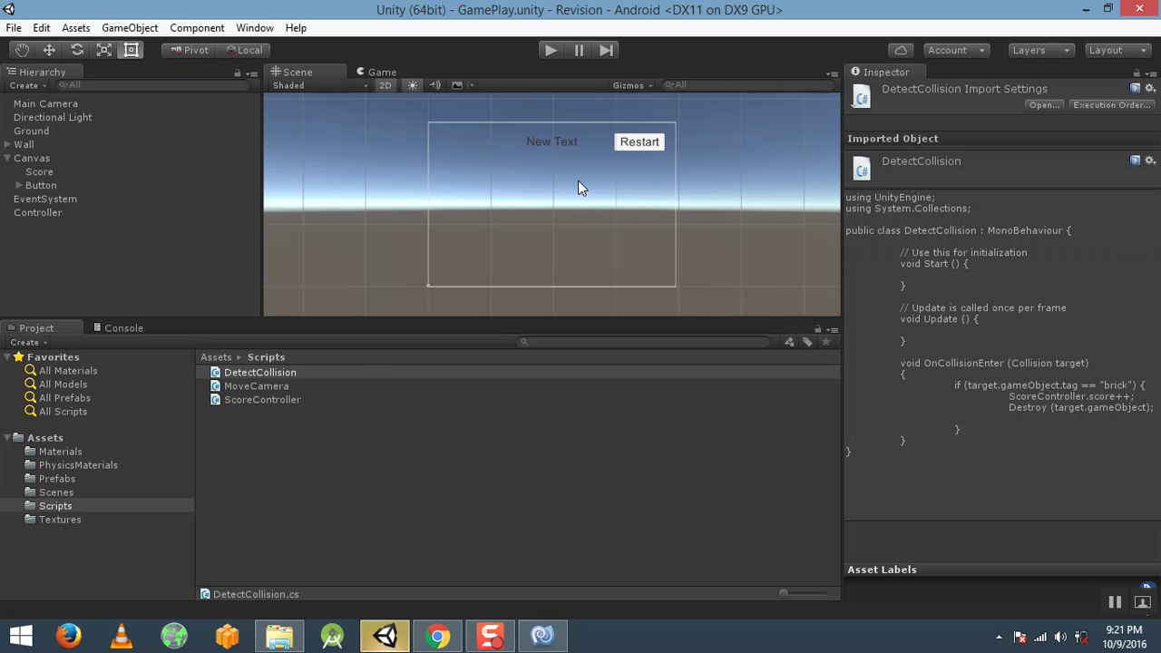